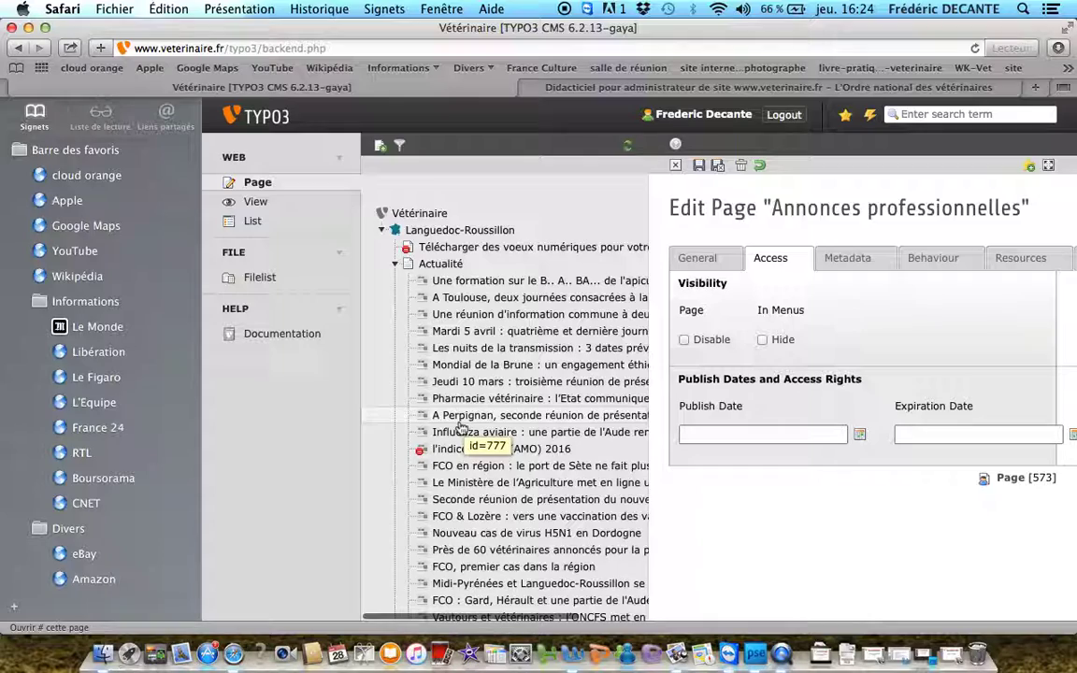
# Switch to Word, read through the article on the avian influenza online training, and put the document window away
pyautogui.click(579, 657)
pyautogui.scroll(-5, 595, 283)
pyautogui.scroll(4, 596, 284)
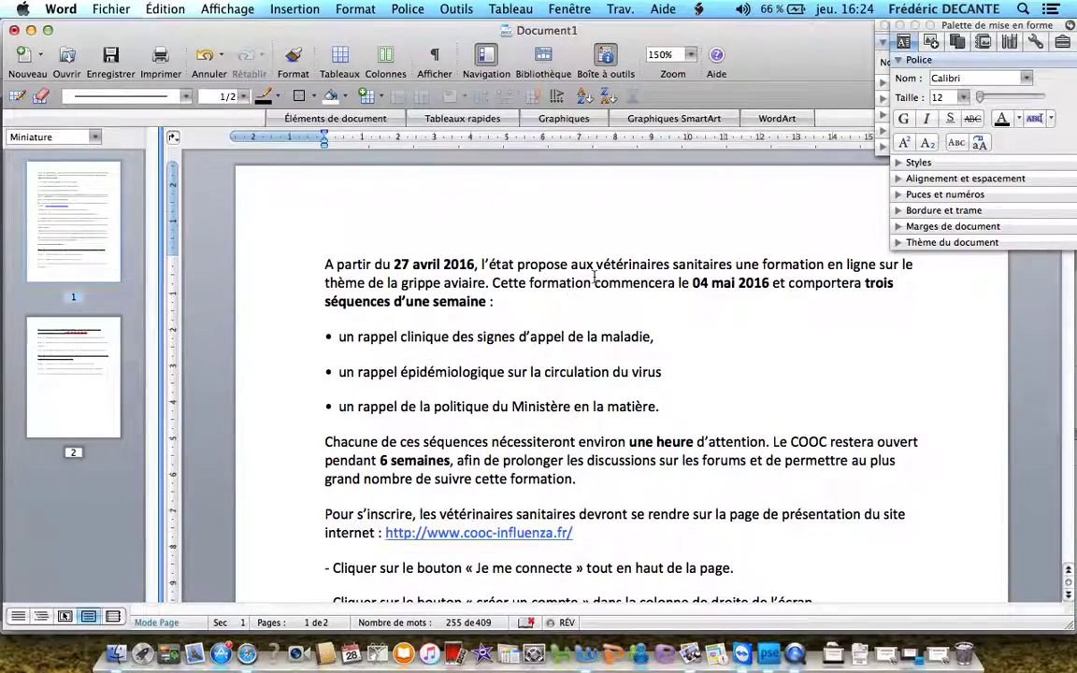
pyautogui.scroll(-3, 594, 276)
pyautogui.scroll(-6, 595, 277)
pyautogui.scroll(8, 595, 277)
pyautogui.scroll(-8, 595, 278)
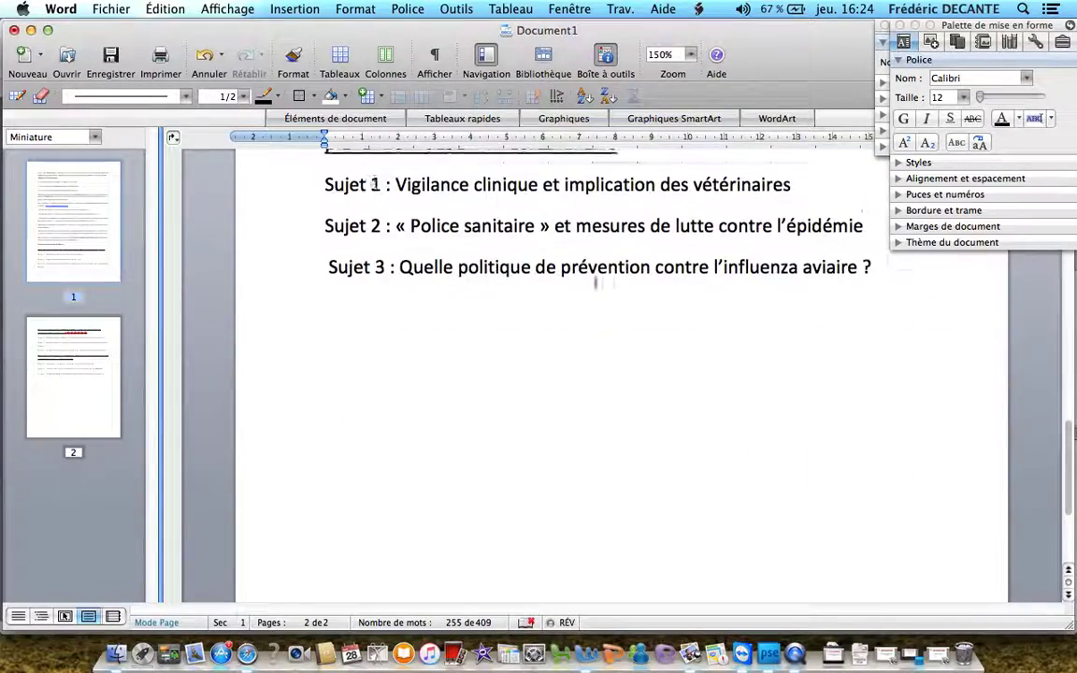
pyautogui.scroll(8, 601, 291)
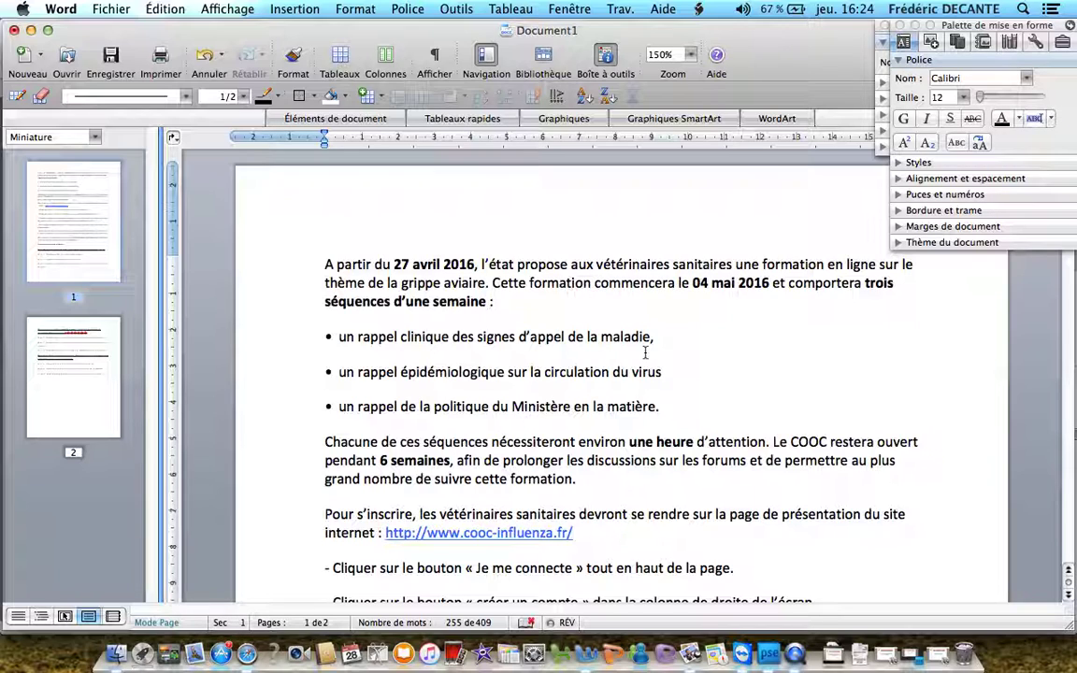
pyautogui.scroll(-10, 640, 335)
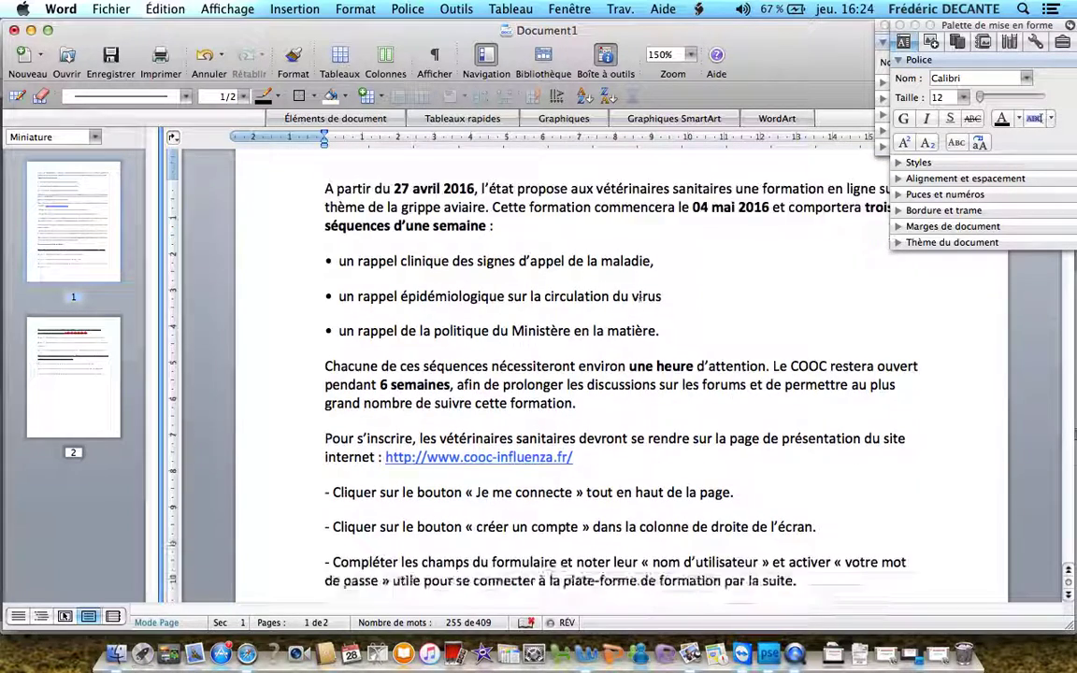
pyautogui.scroll(-4, 640, 335)
pyautogui.scroll(14, 636, 336)
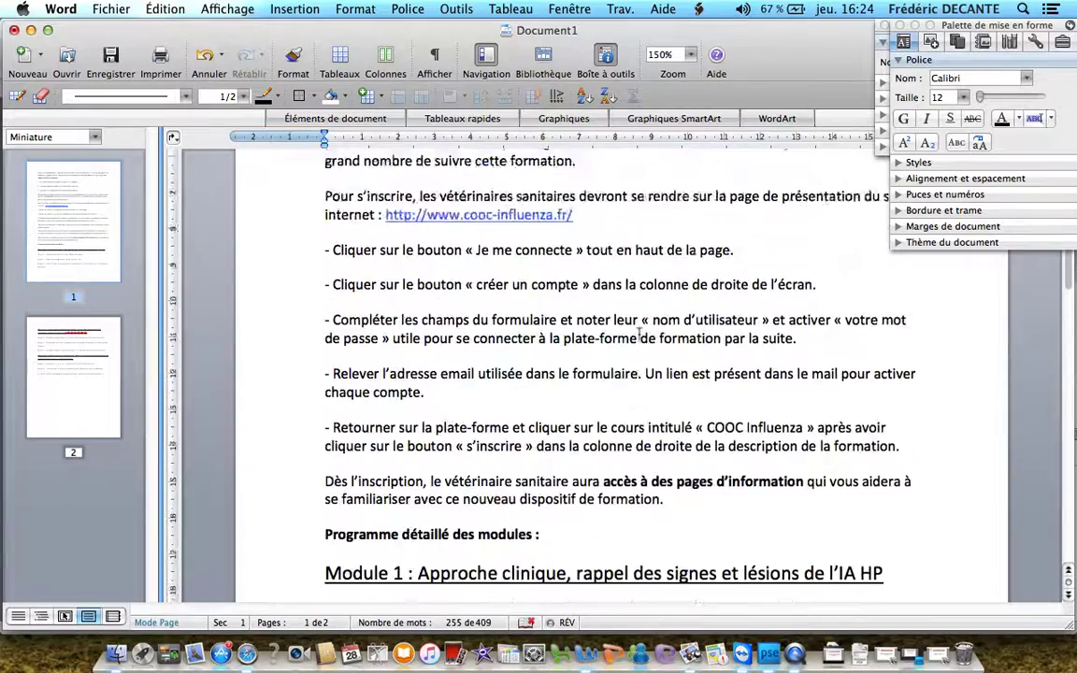
pyautogui.click(31, 30)
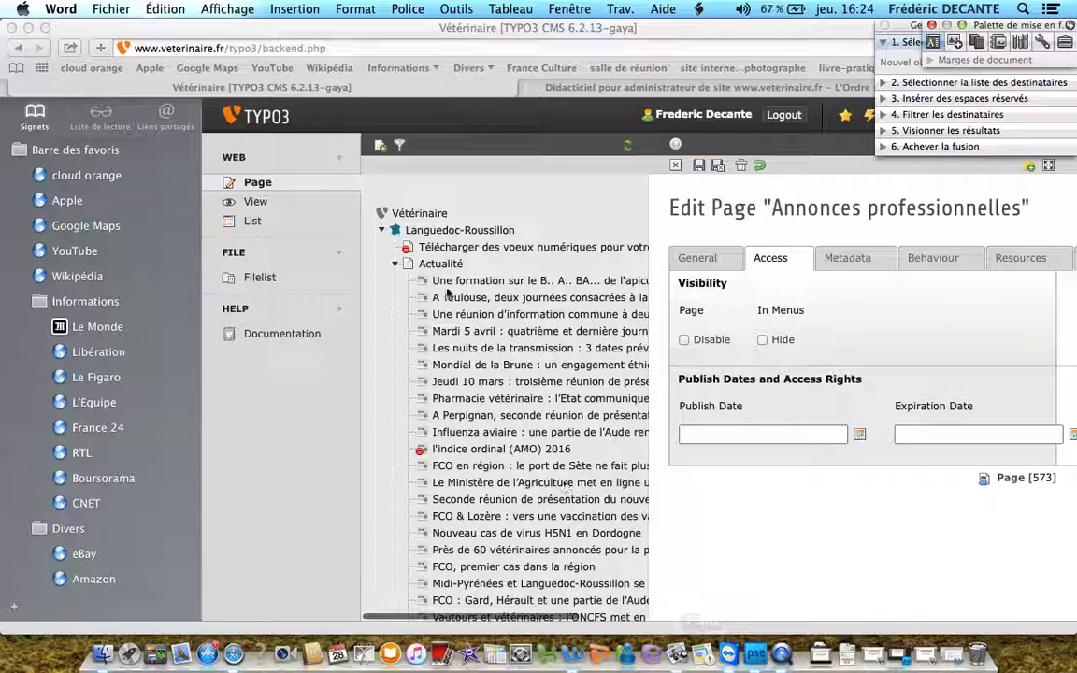
# Open the actualites folder of the CRO - Languedoc-R - Images storage in the TYPO3 file list
pyautogui.click(258, 281)
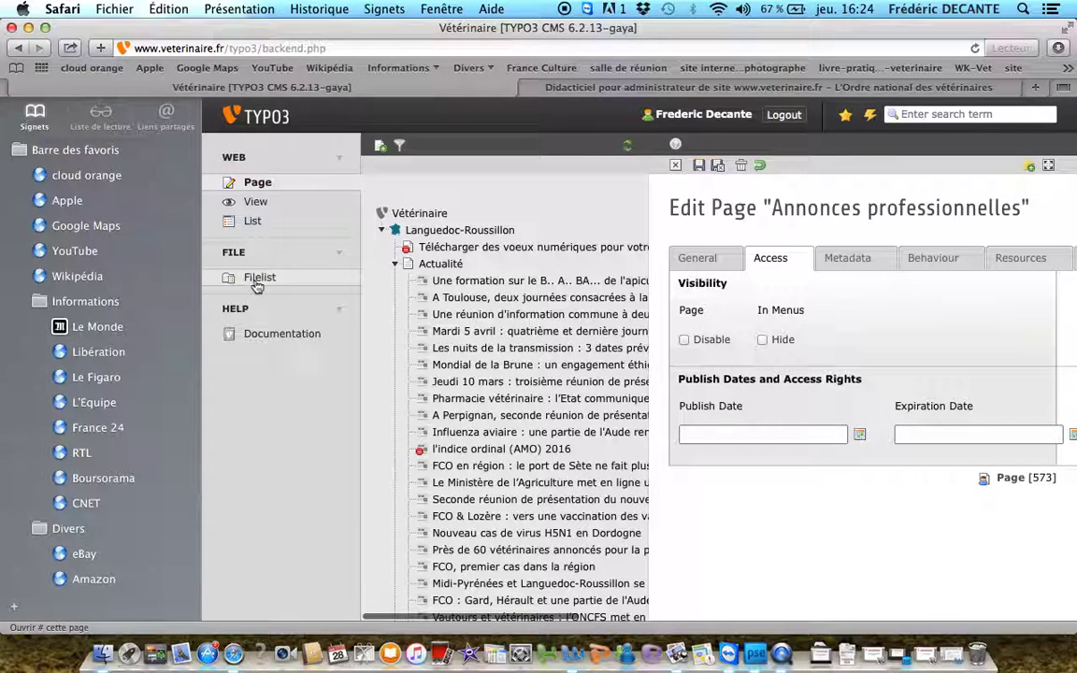
pyautogui.click(258, 284)
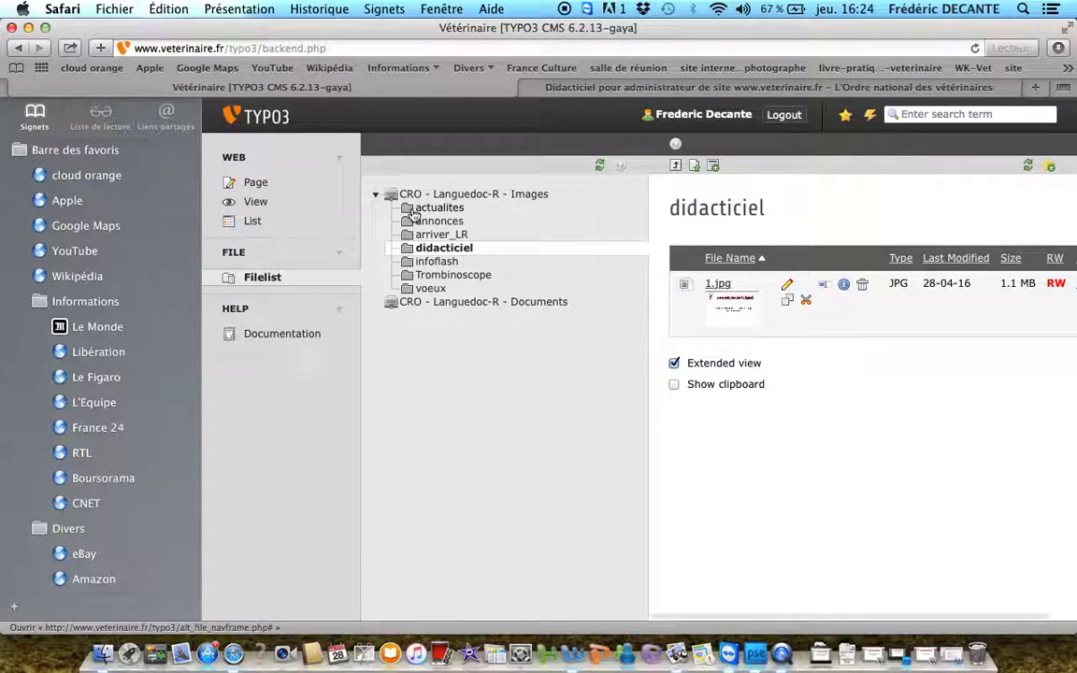
pyautogui.rightClick(413, 213)
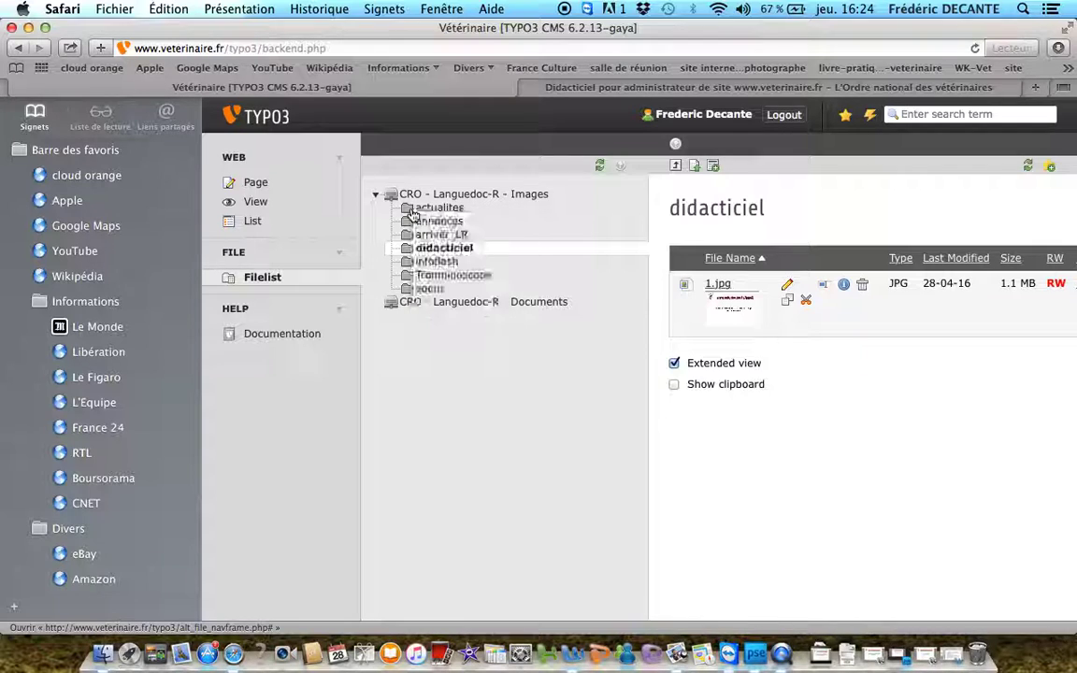
pyautogui.rightClick(409, 210)
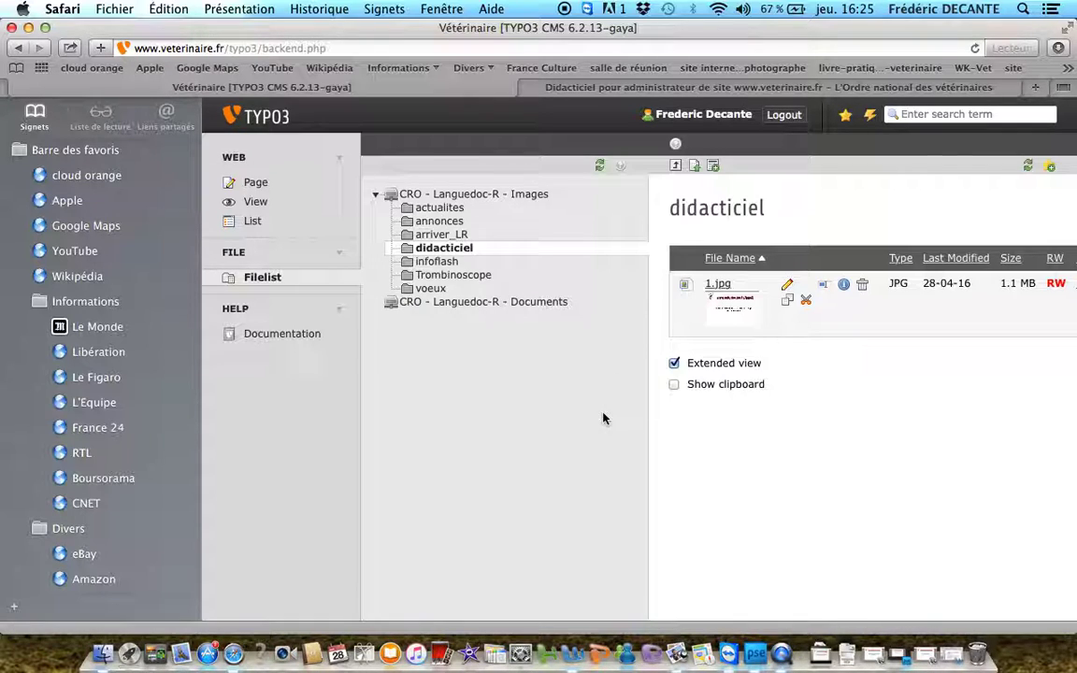
pyautogui.rightClick(410, 212)
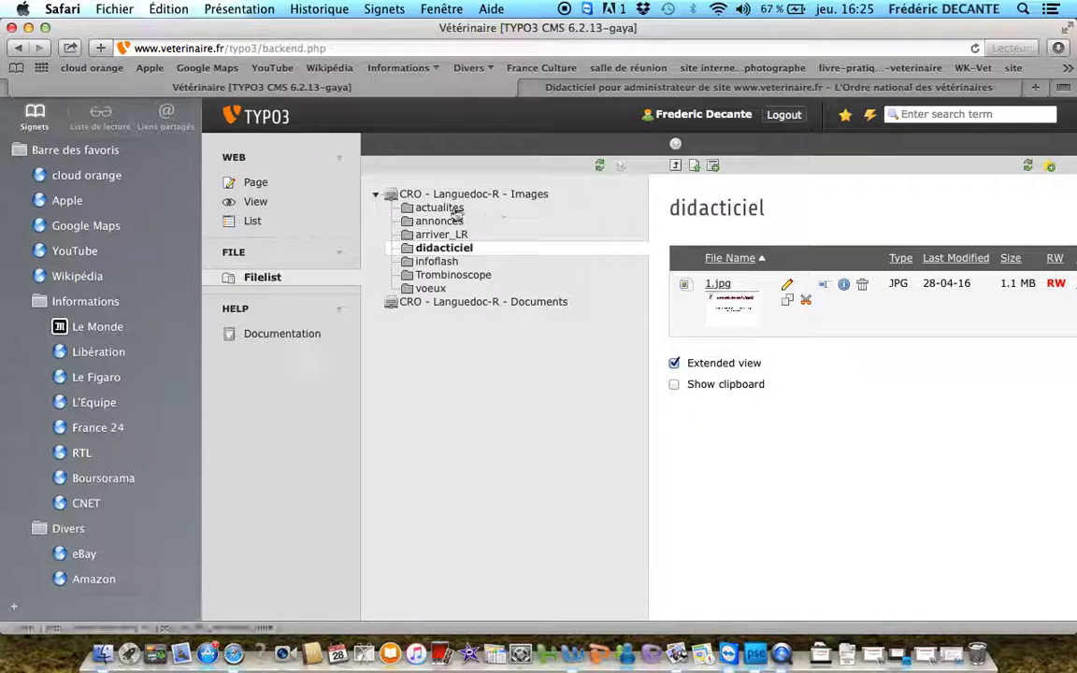
pyautogui.click(447, 208)
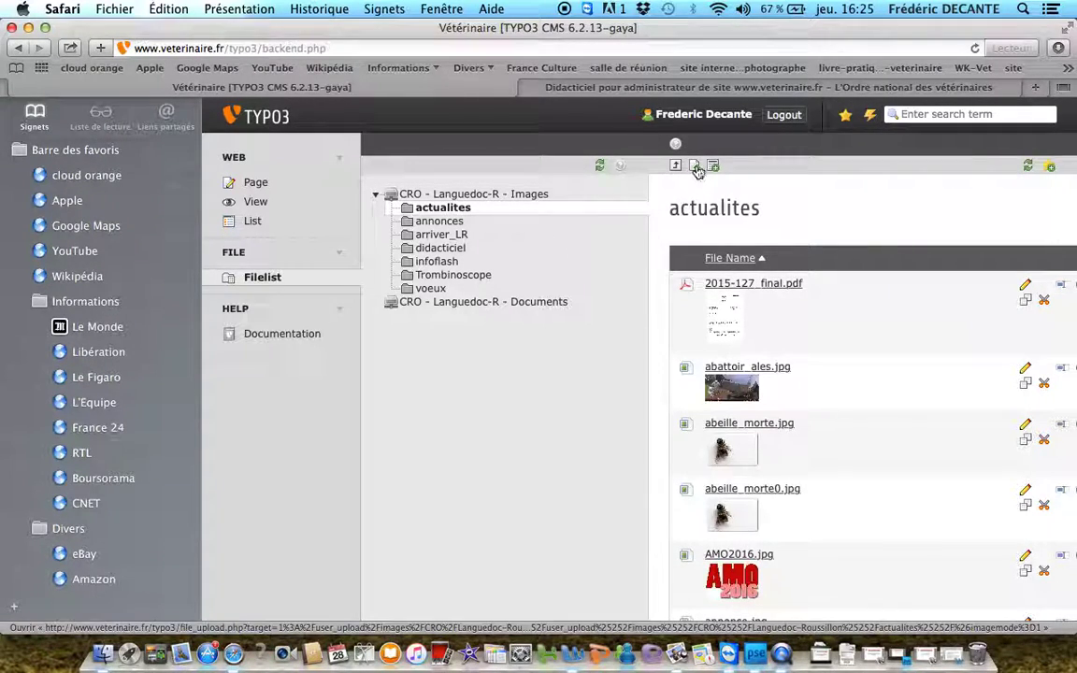
# Upload cook.jpg from the Bureau folder into actualites, allowing existing files to be overwritten
pyautogui.click(694, 167)
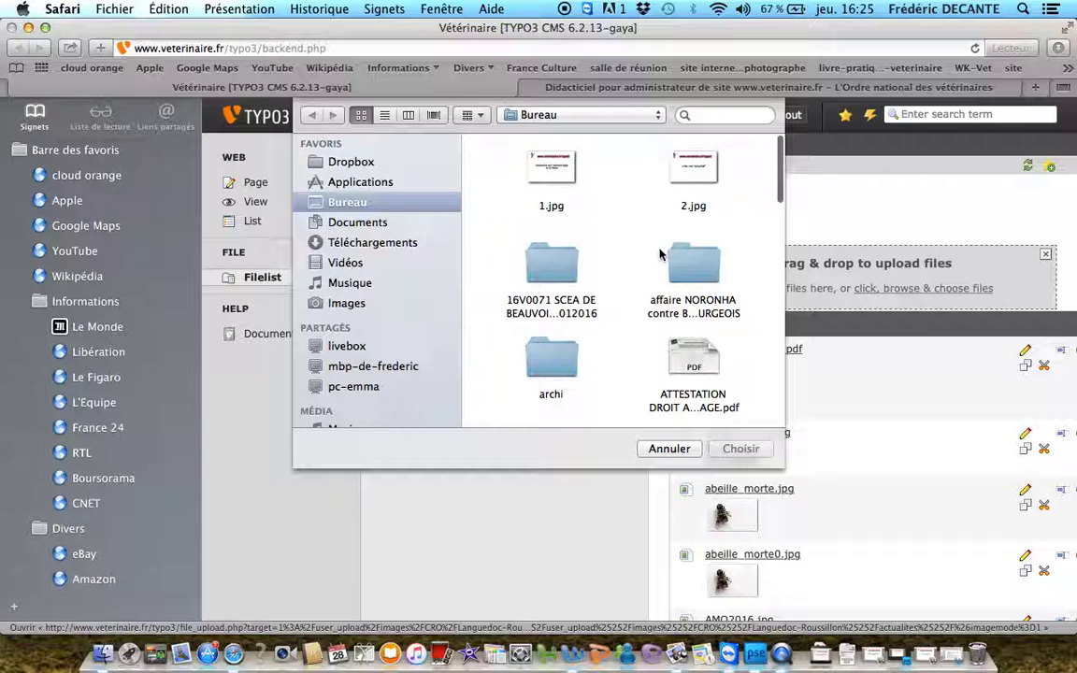
pyautogui.scroll(-10, 659, 253)
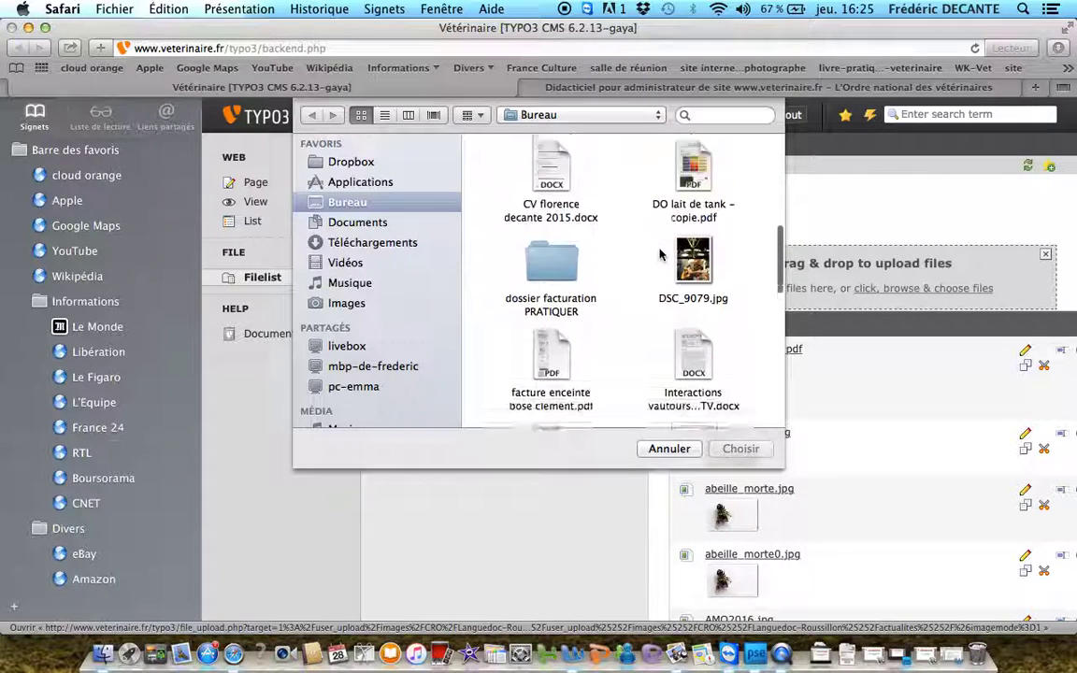
pyautogui.scroll(-10, 659, 254)
pyautogui.scroll(15, 659, 253)
pyautogui.click(690, 251)
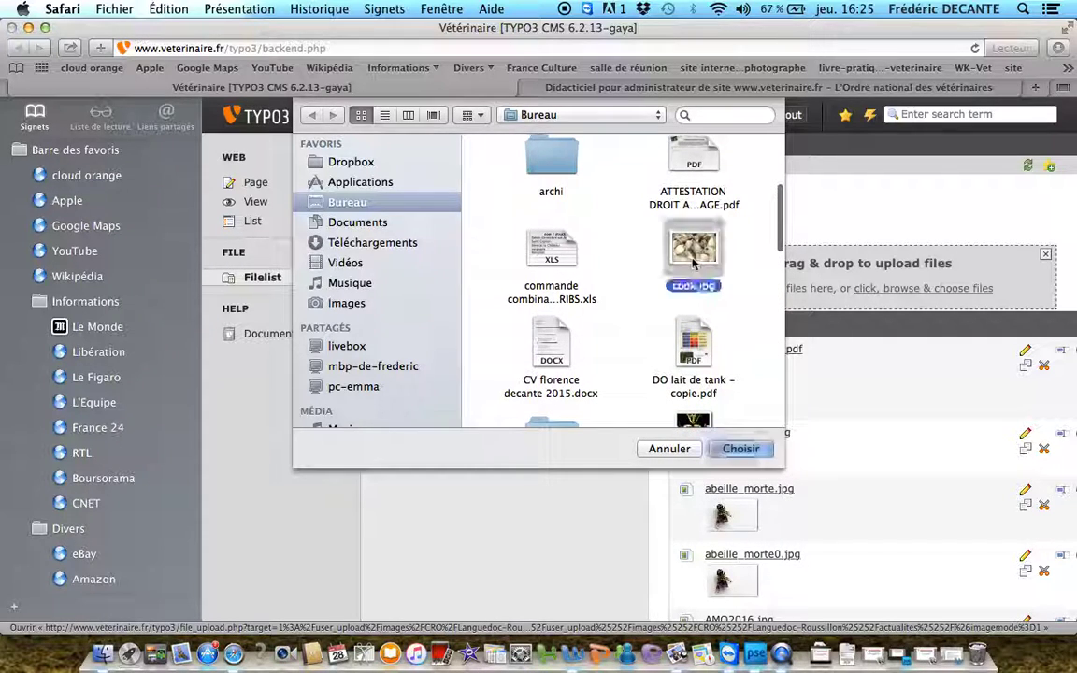
pyautogui.click(749, 454)
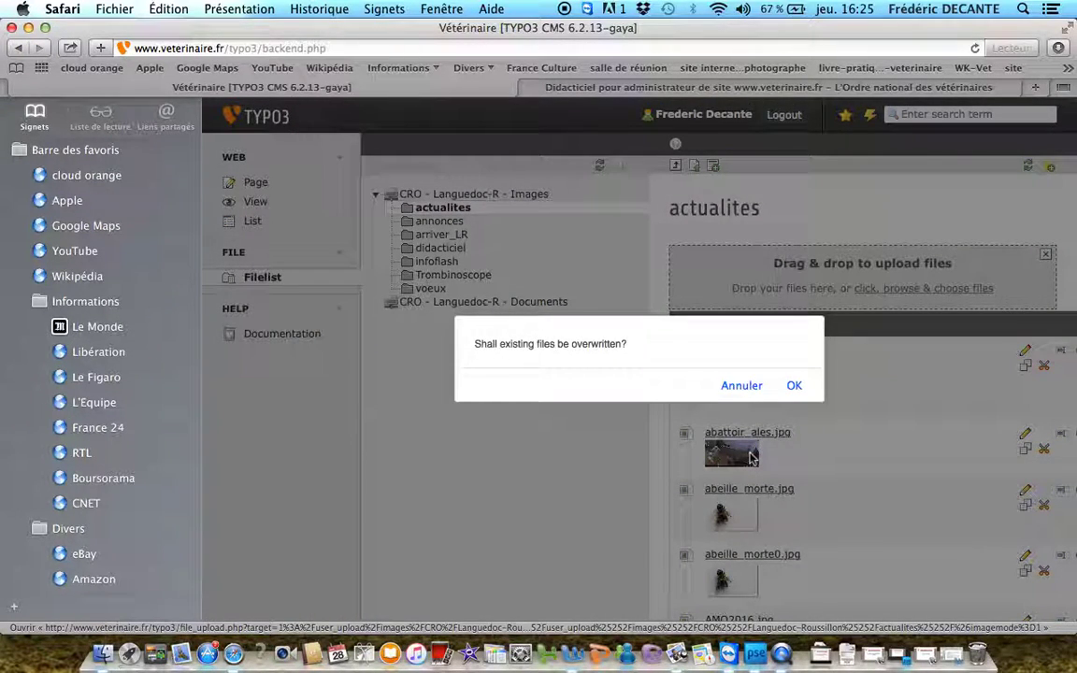
pyautogui.click(794, 385)
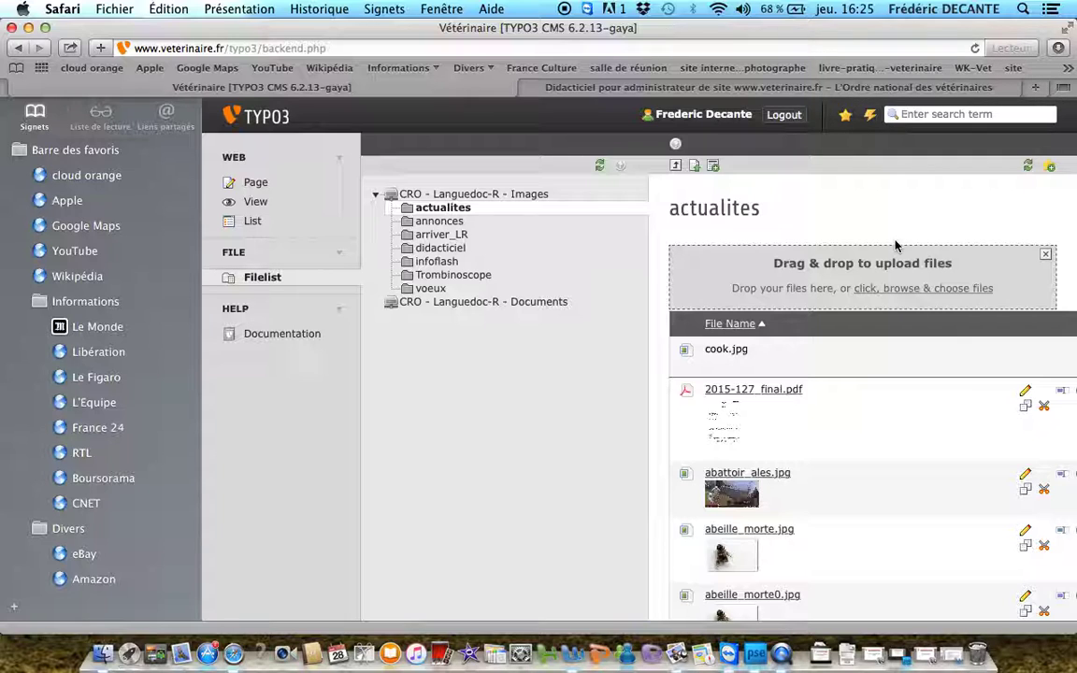
# Create a new page under Actualité, placed directly before "Une formation sur le B.. A.. BA... de l'apiculture"
pyautogui.moveTo(877, 38); pyautogui.dragTo(769, 51)
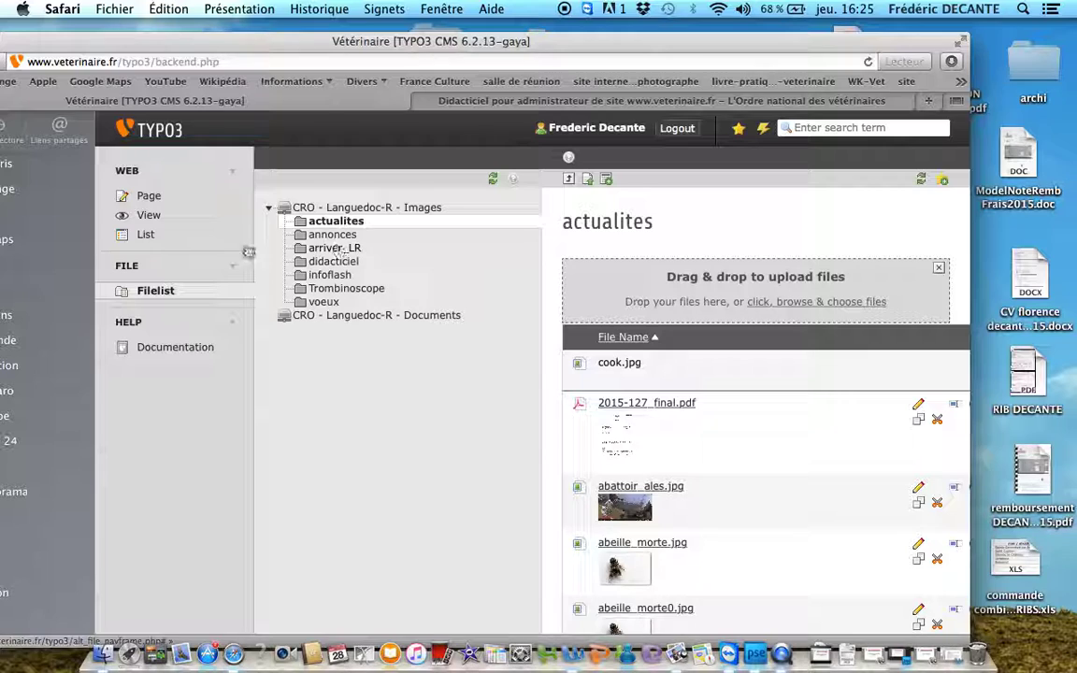
pyautogui.click(149, 197)
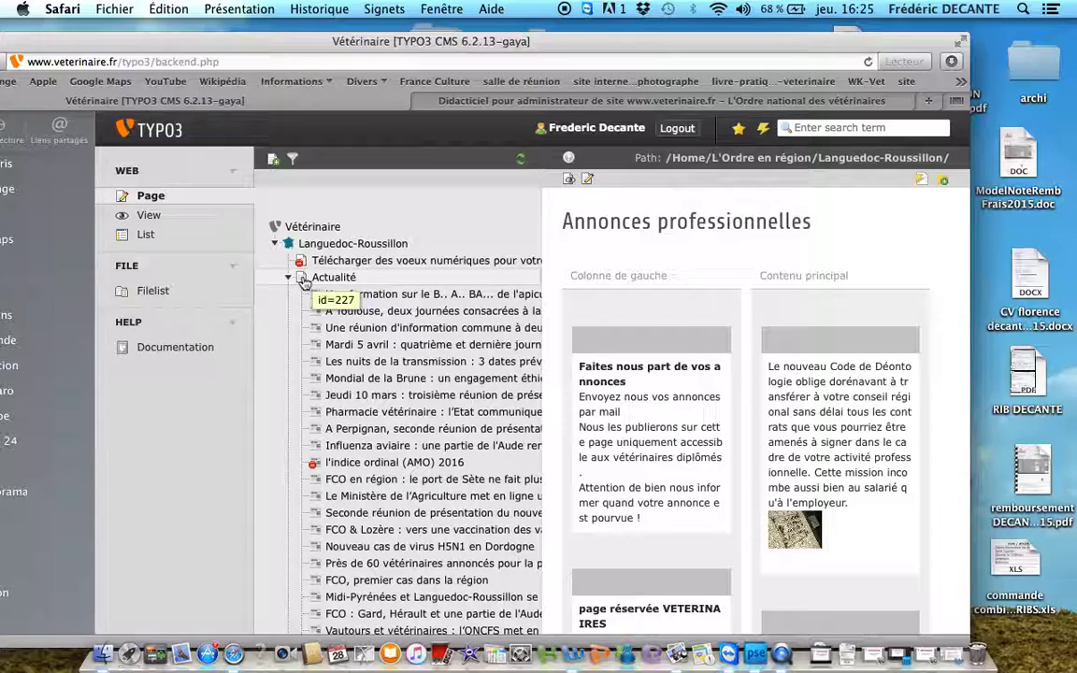
pyautogui.scroll(-10, 321, 284)
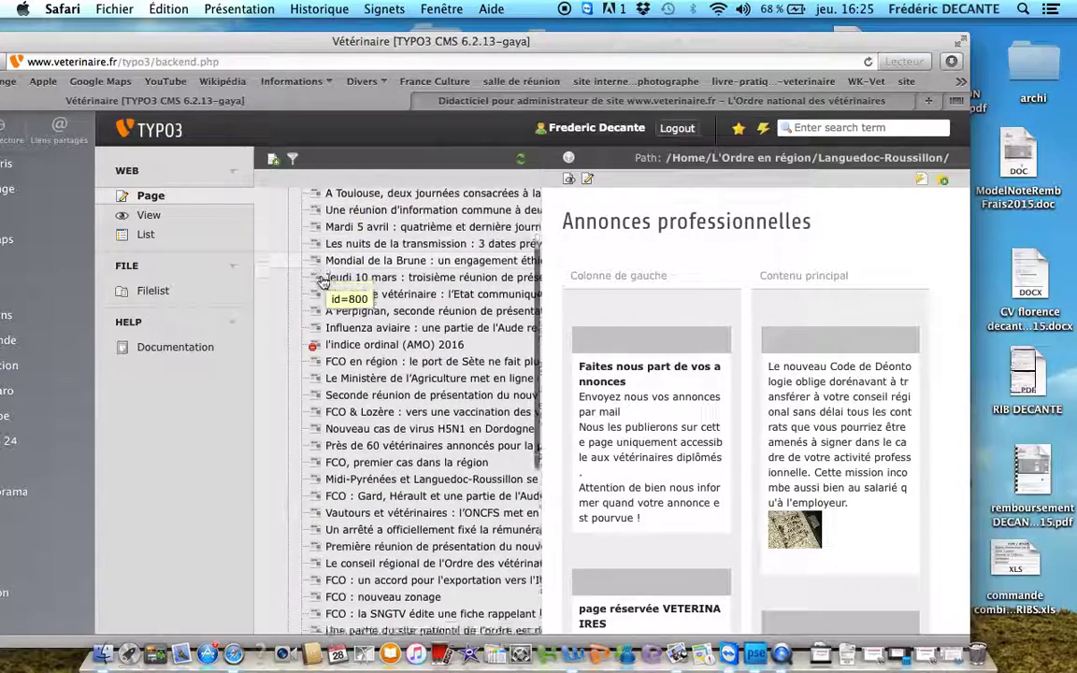
pyautogui.scroll(10, 322, 284)
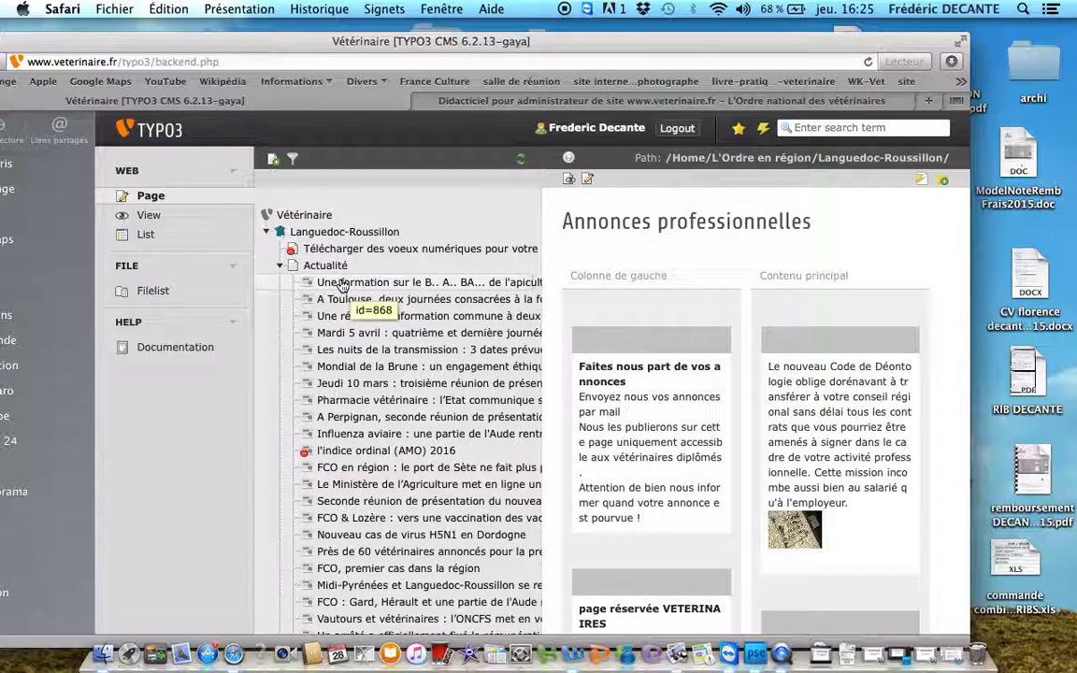
pyautogui.rightClick(342, 284)
pyautogui.moveTo(408, 404)
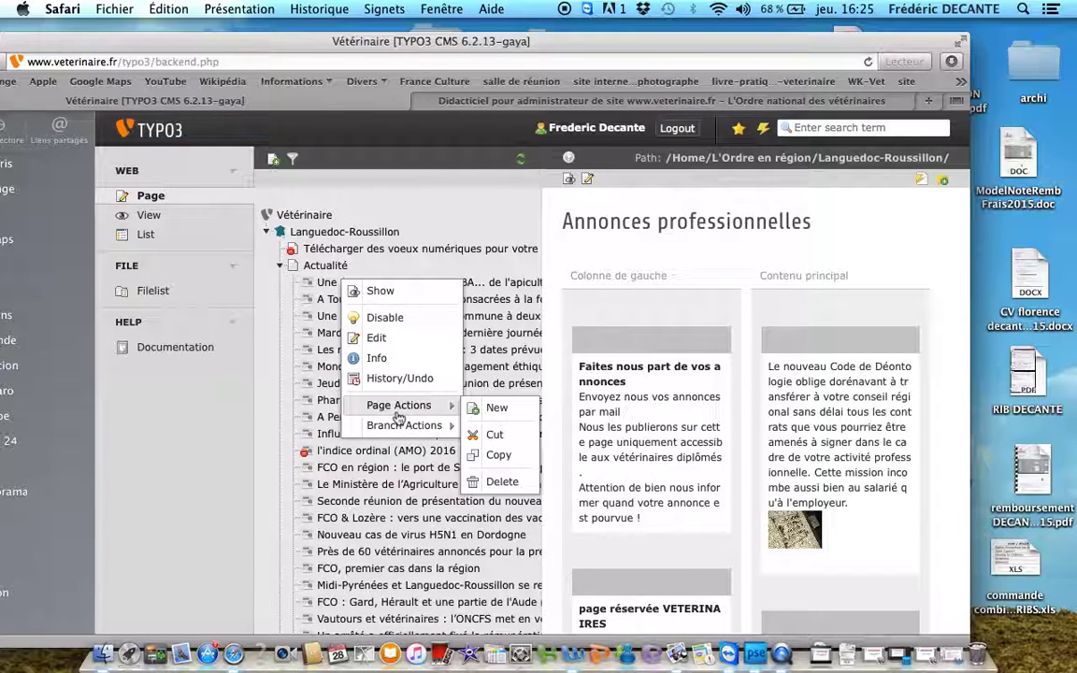
pyautogui.click(498, 409)
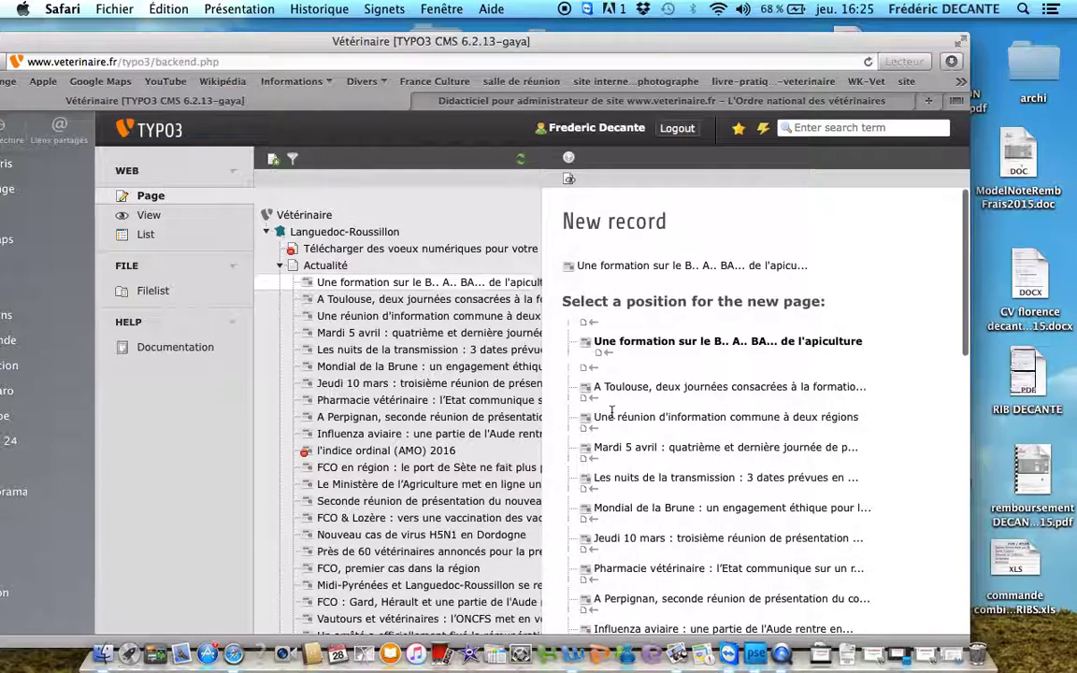
pyautogui.click(587, 326)
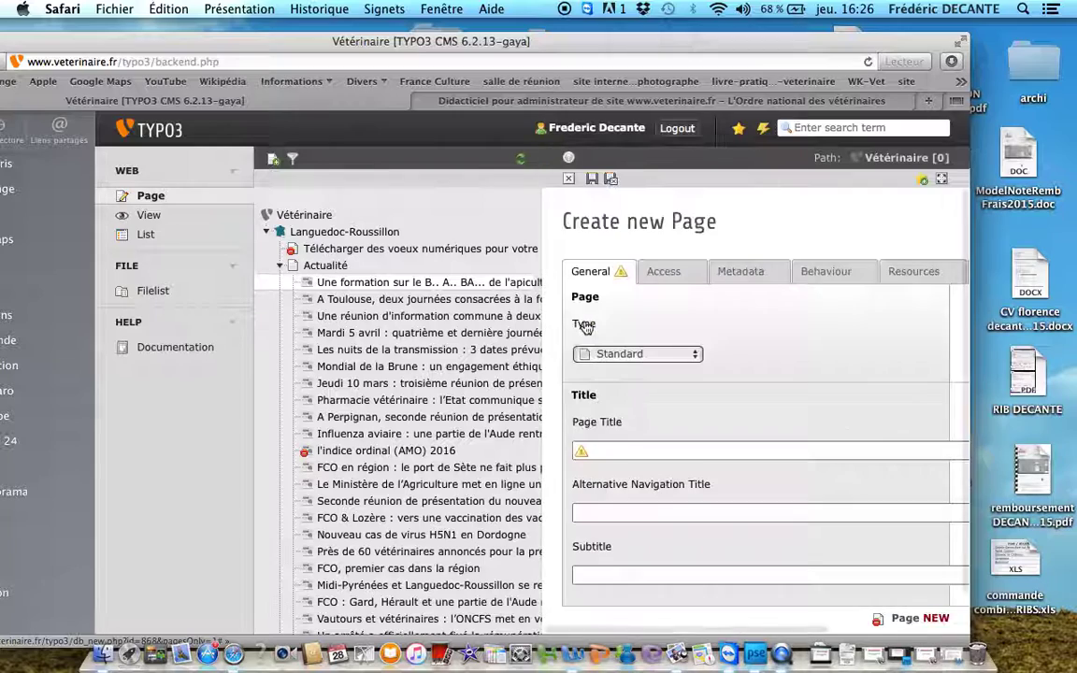
# Set the new page's type to Regional news and accept saving to refresh the form
pyautogui.click(691, 356)
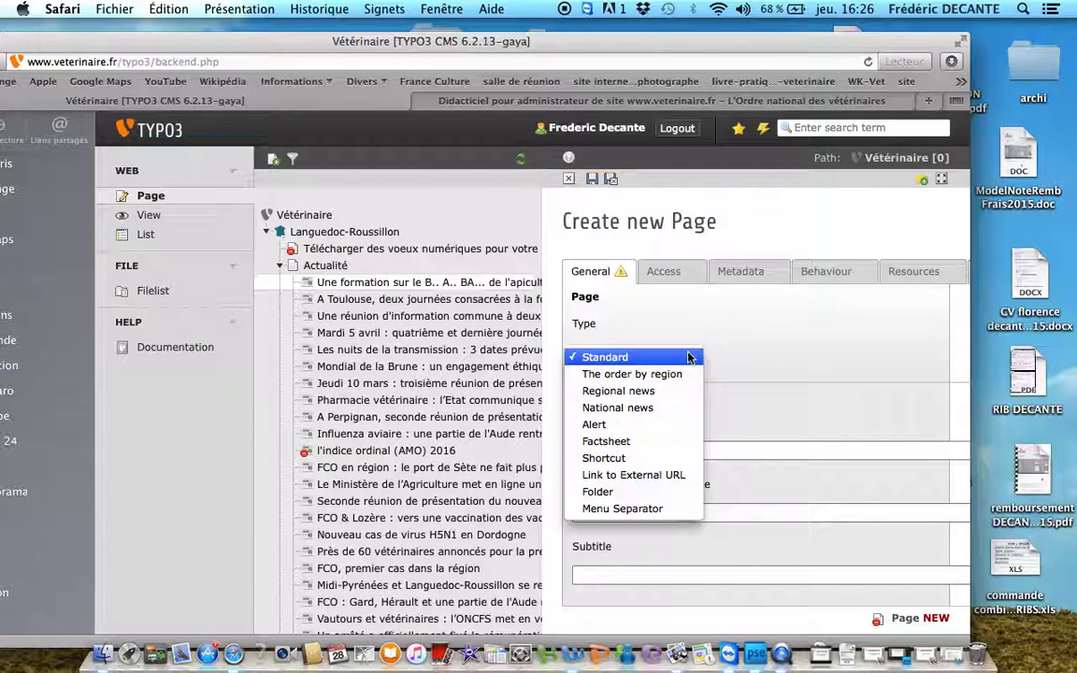
pyautogui.click(661, 392)
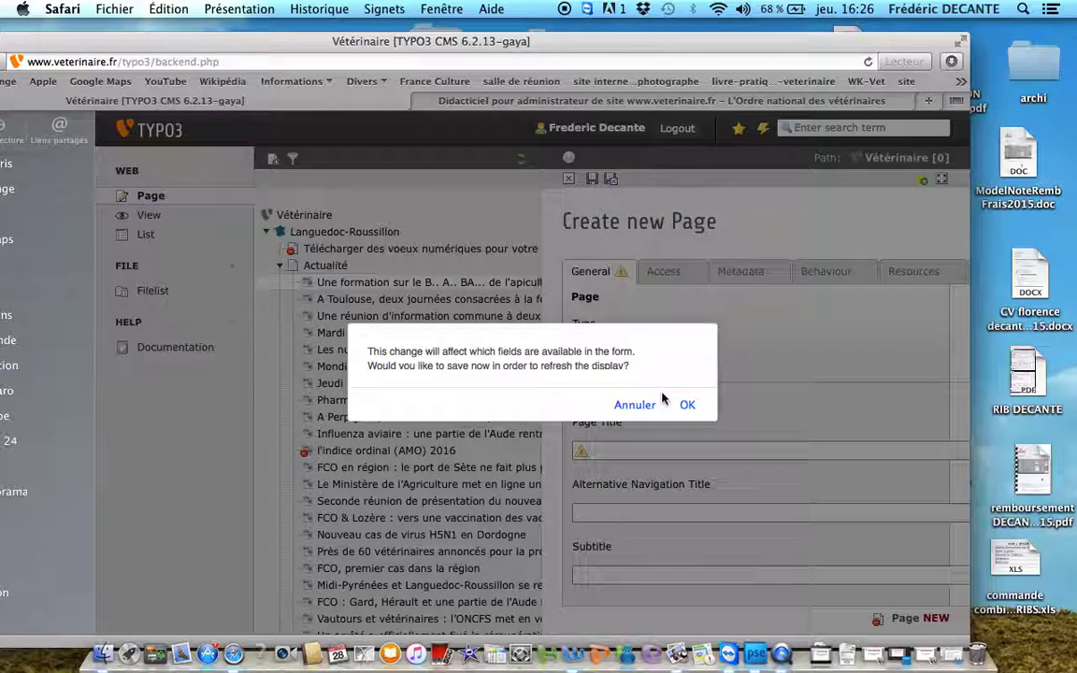
pyautogui.click(687, 406)
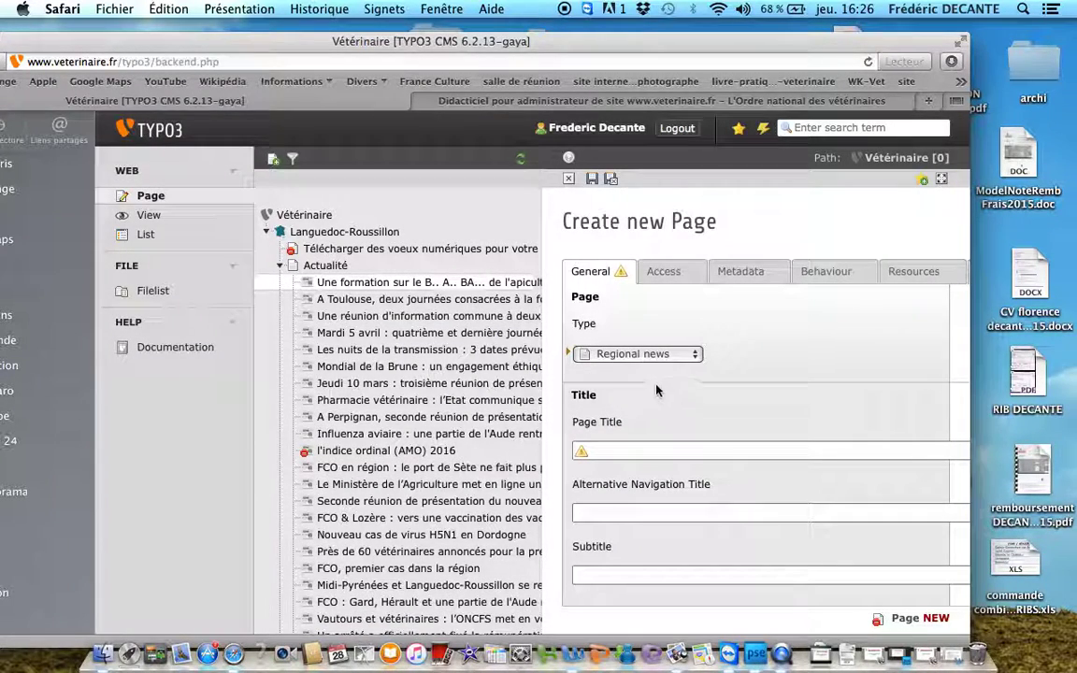
# Enter the page title "Des formations en ligne pour vétérinaires sanitaires" and the subtitle "la grippe aviaire"
pyautogui.click(602, 449)
pyautogui.write('Des for')
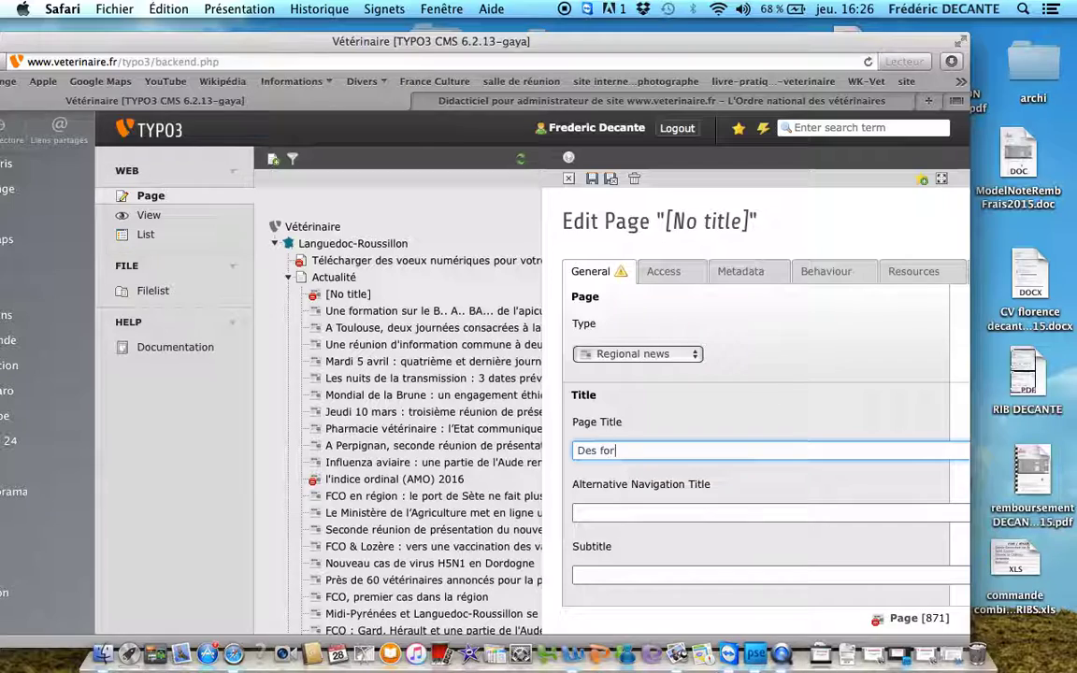
pyautogui.write('mation én lignes')
pyautogui.press('BackSpace')
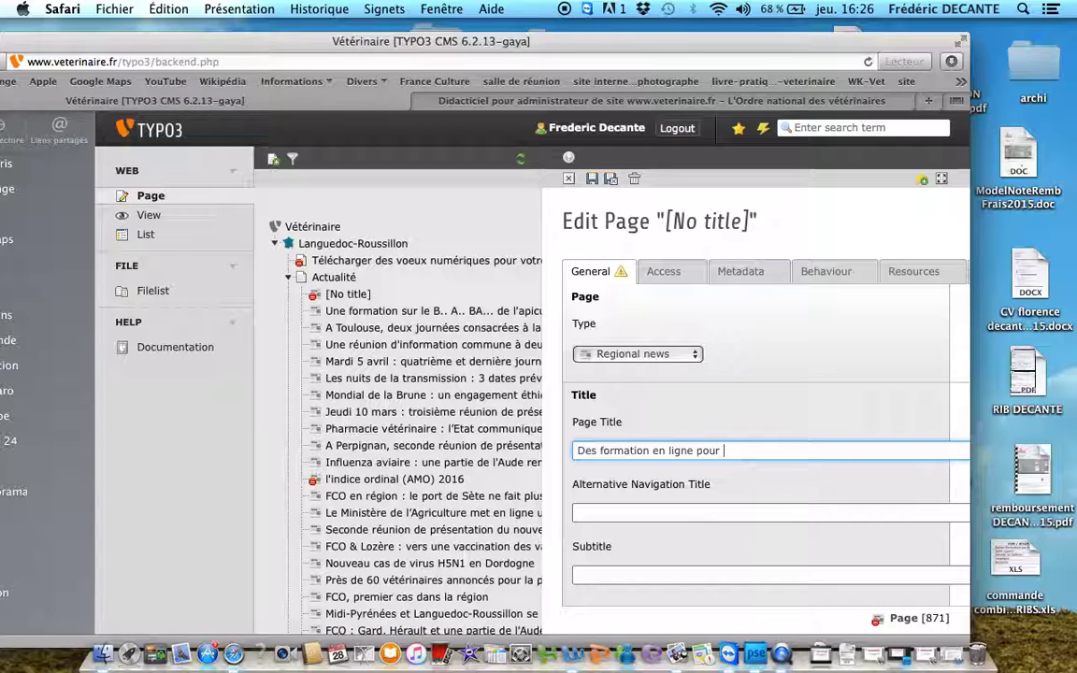
pyautogui.write('pour vétérinaire')
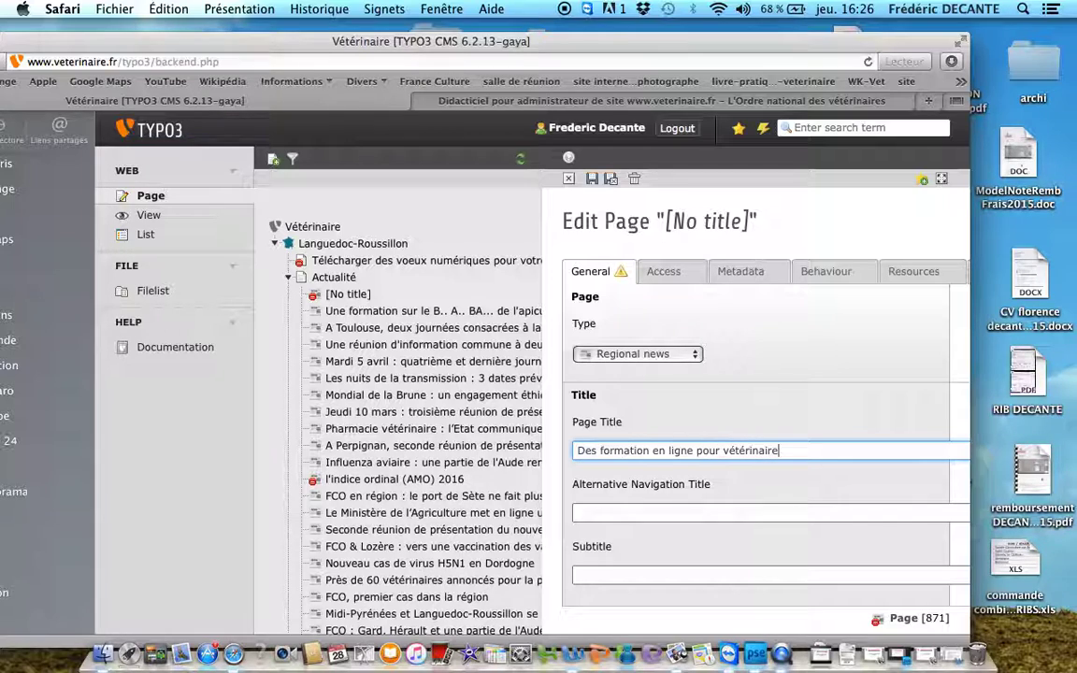
pyautogui.write('s sanitaires')
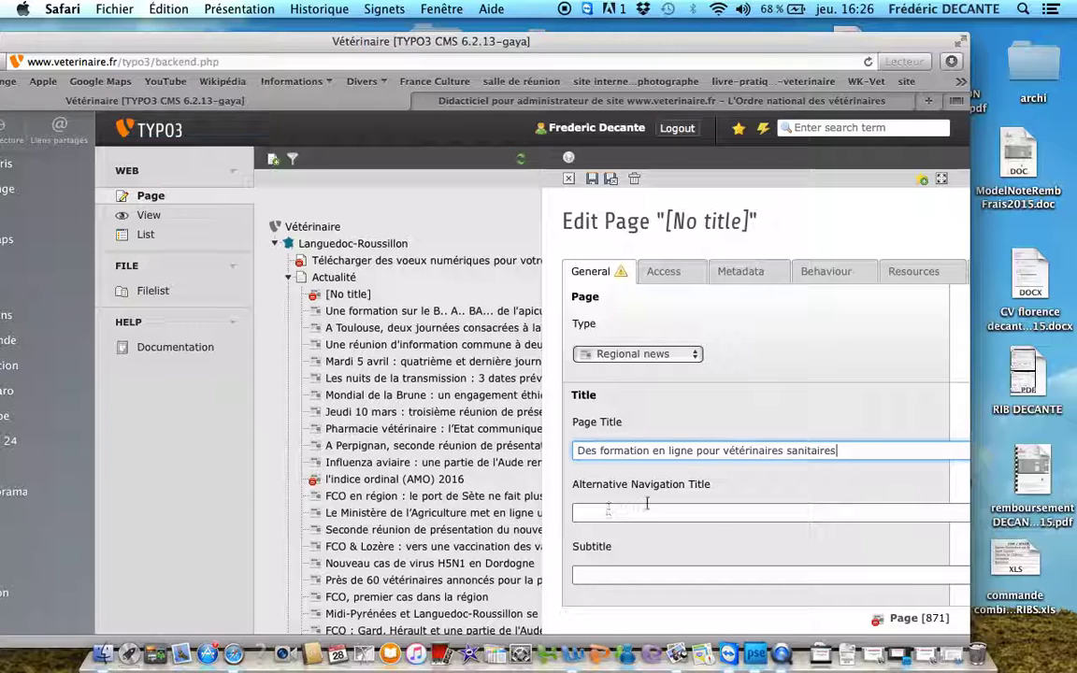
pyautogui.scroll(-1, 644, 509)
pyautogui.click(619, 548)
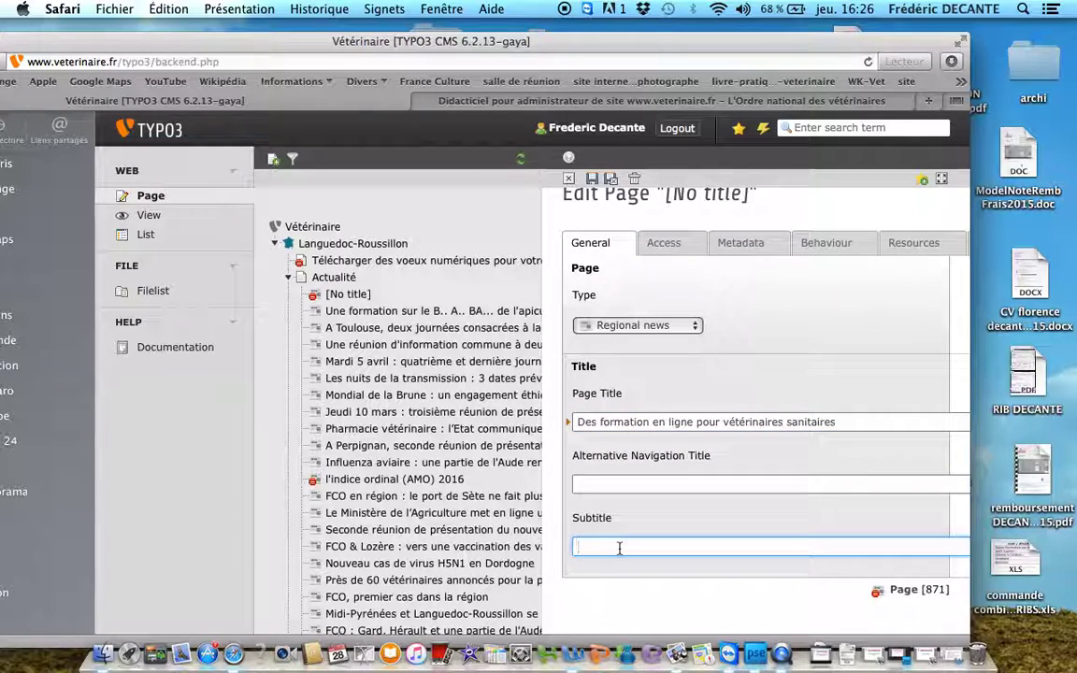
pyautogui.click(648, 423)
pyautogui.write('s')
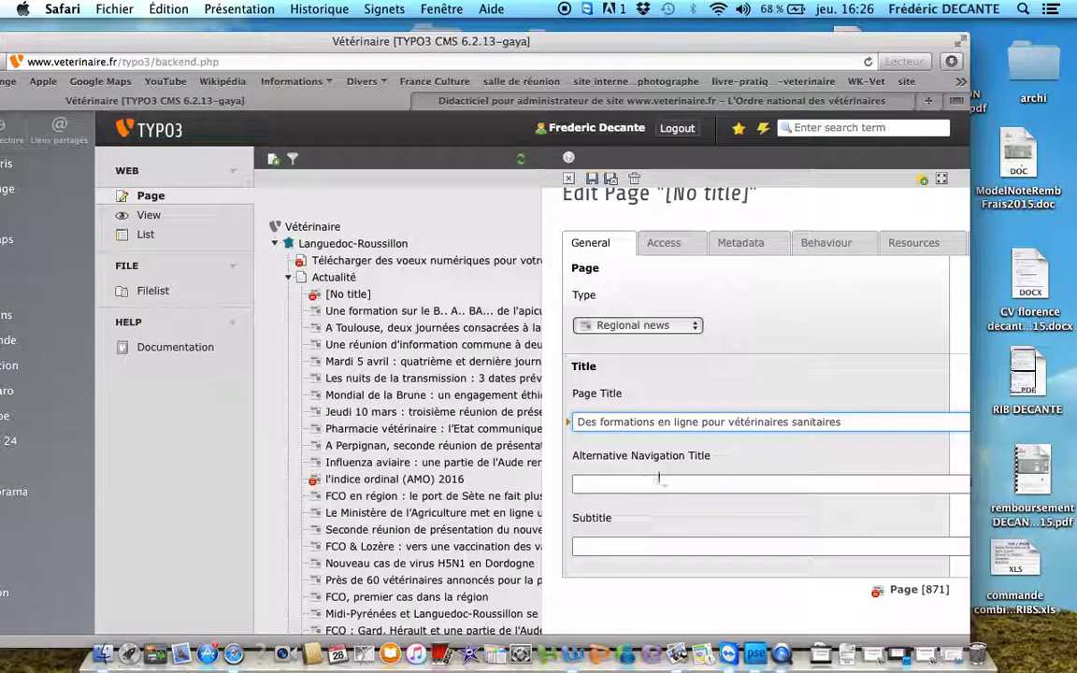
pyautogui.click(612, 546)
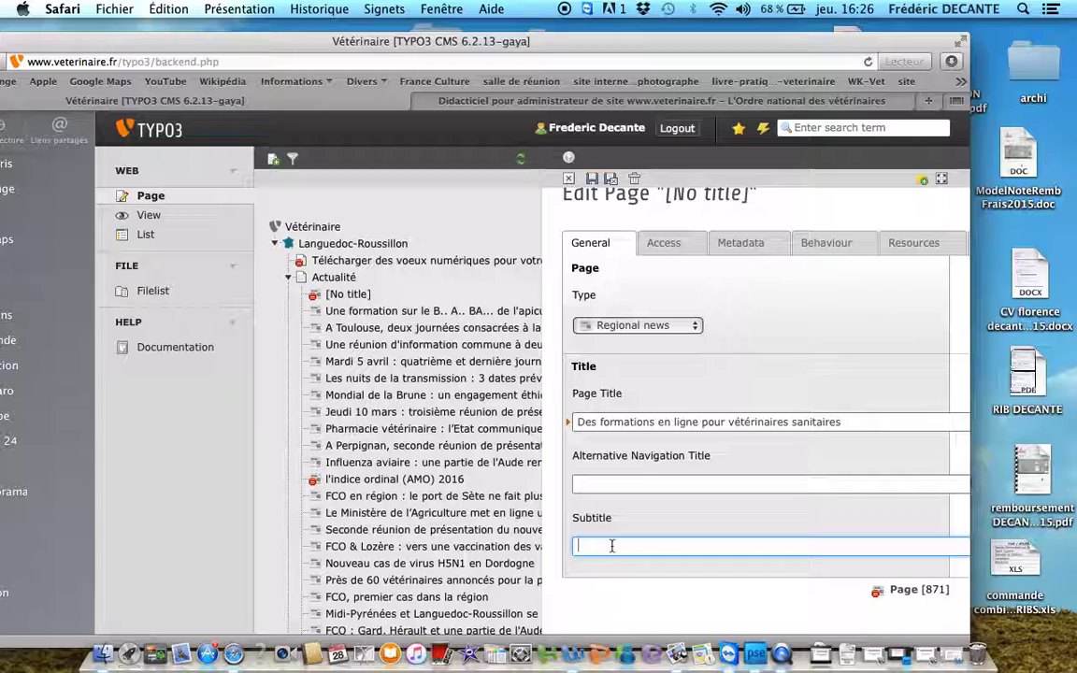
pyautogui.write('la grippe aviai')
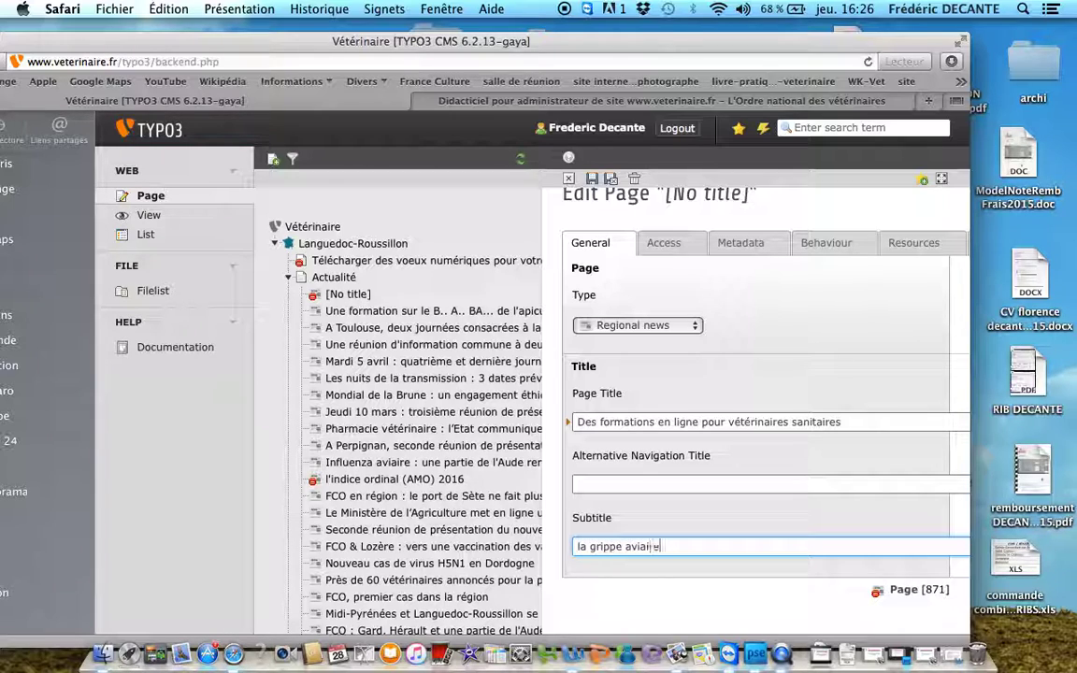
# Complete the subtitle as "la grippe aviaire, un sujet d'actualité" and set the alternative navigation title to "cook"
pyautogui.write("re, un sujet d'actualité")
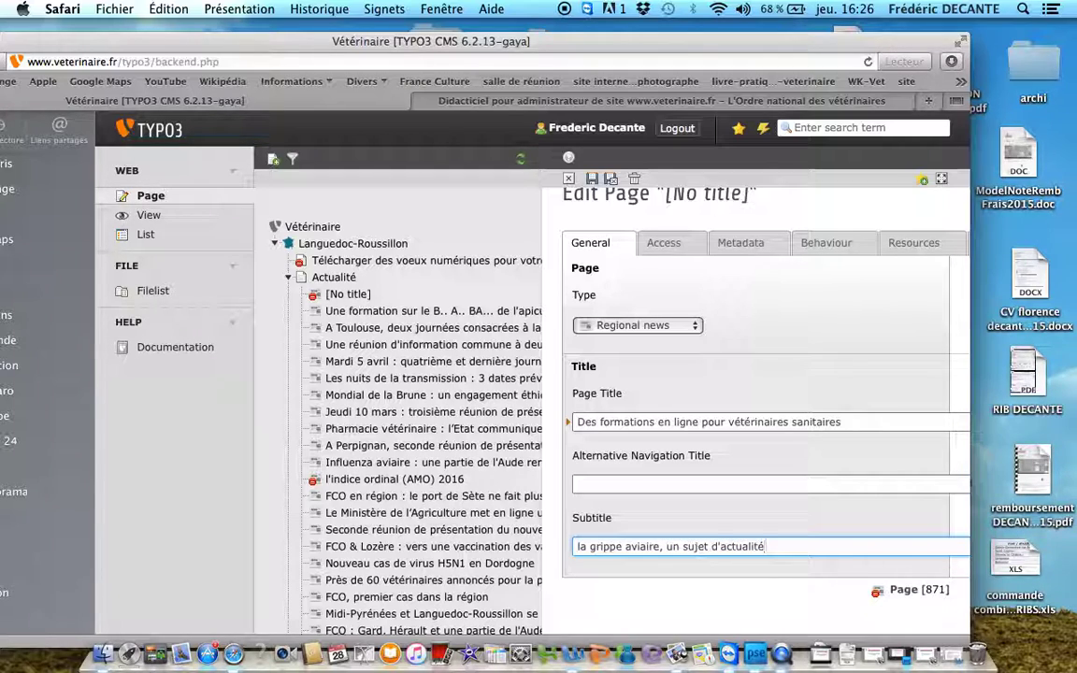
pyautogui.click(616, 486)
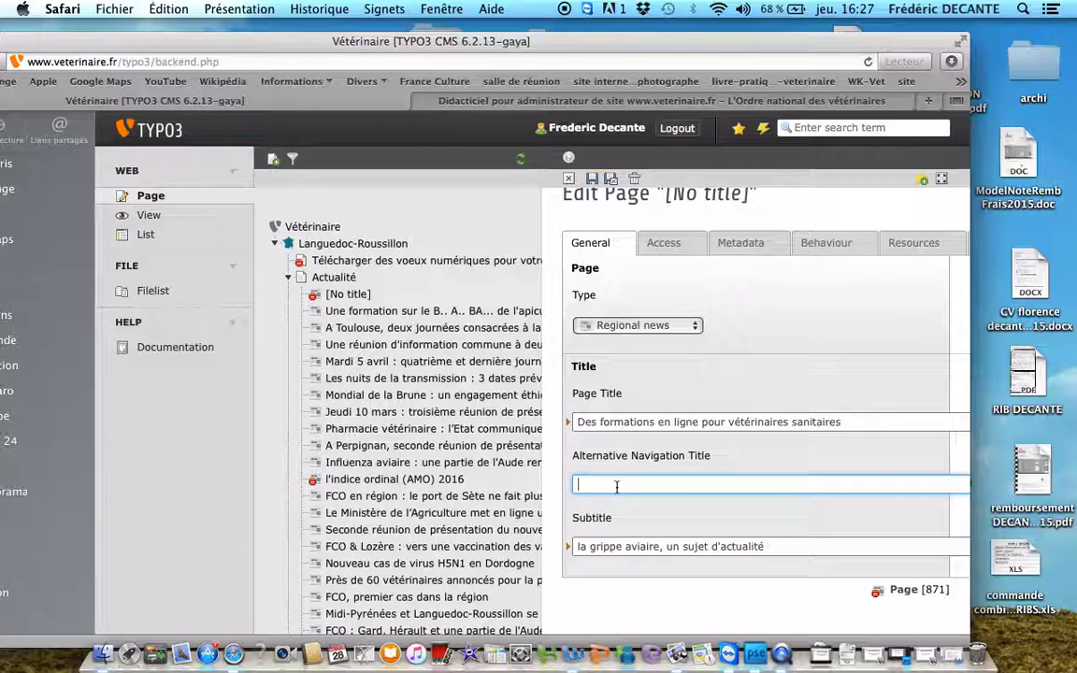
pyautogui.write('cook')
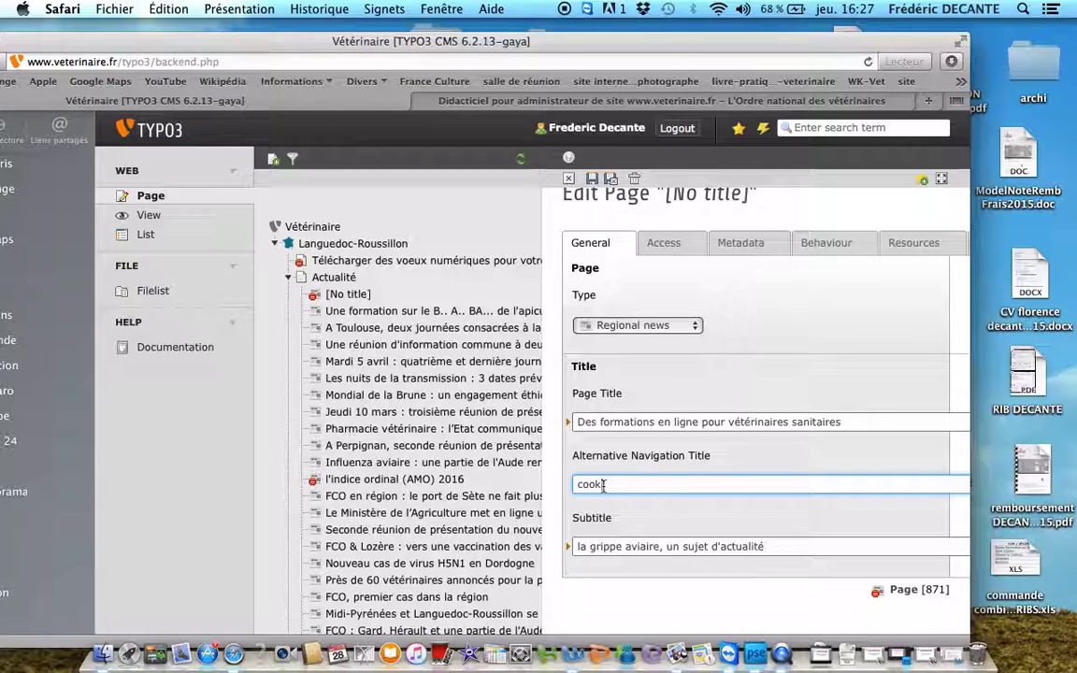
# Begin the page's metadata description with "L'état propose un nouveau mode de formation en ligne pour les vétérinaires sanitaires."
pyautogui.click(740, 245)
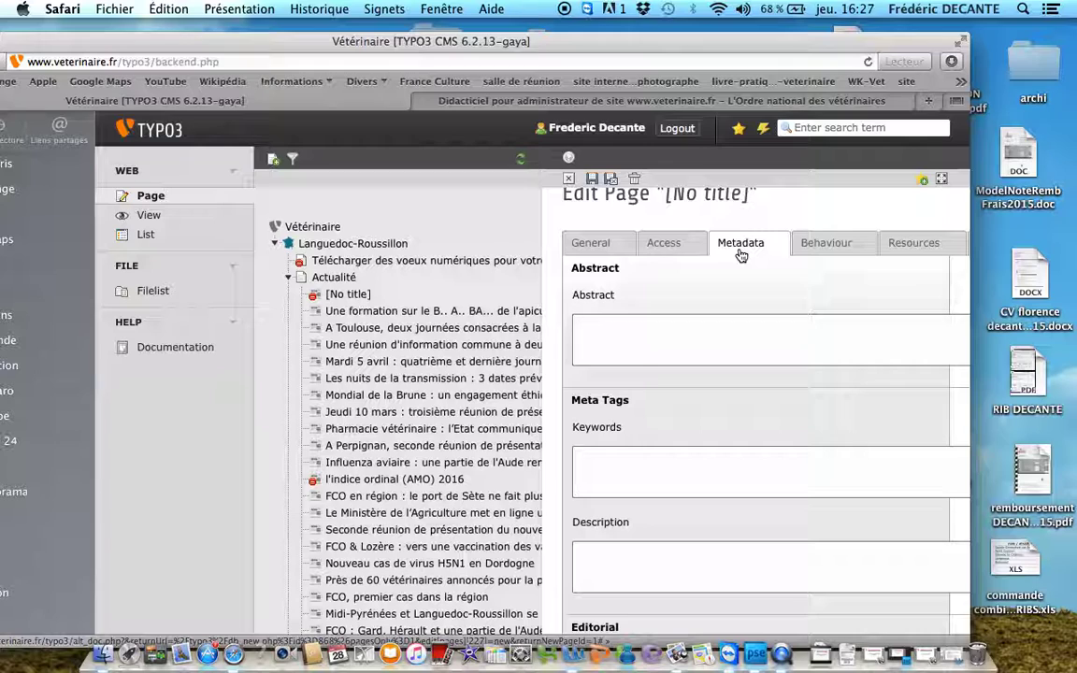
pyautogui.scroll(-3, 740, 253)
pyautogui.click(599, 491)
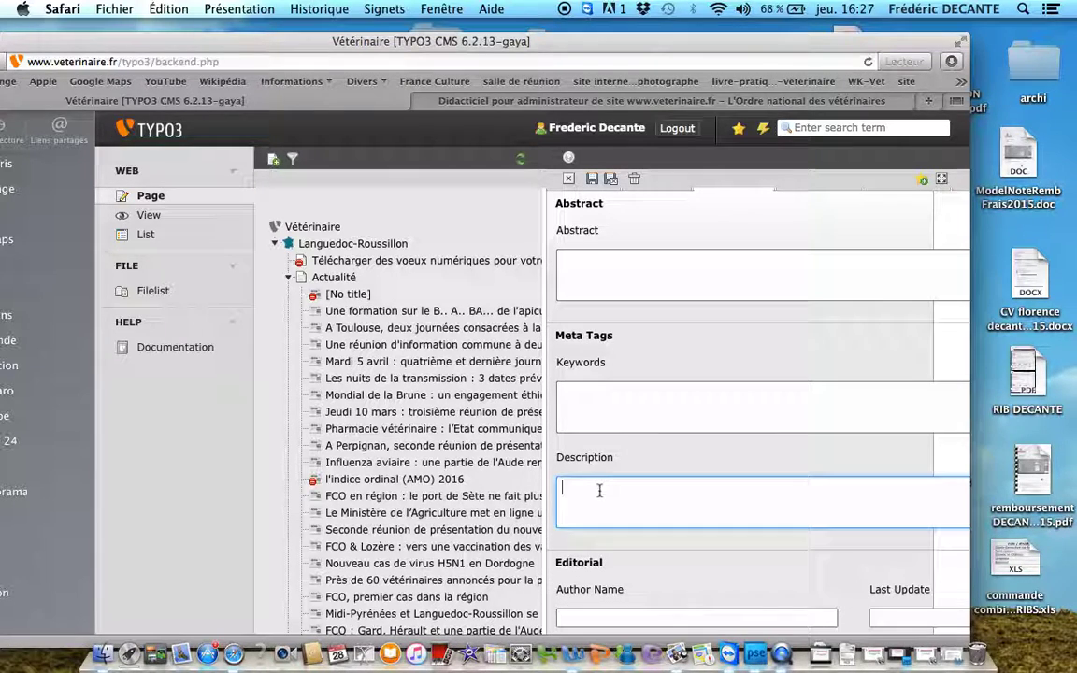
pyautogui.write("L'état propose des")
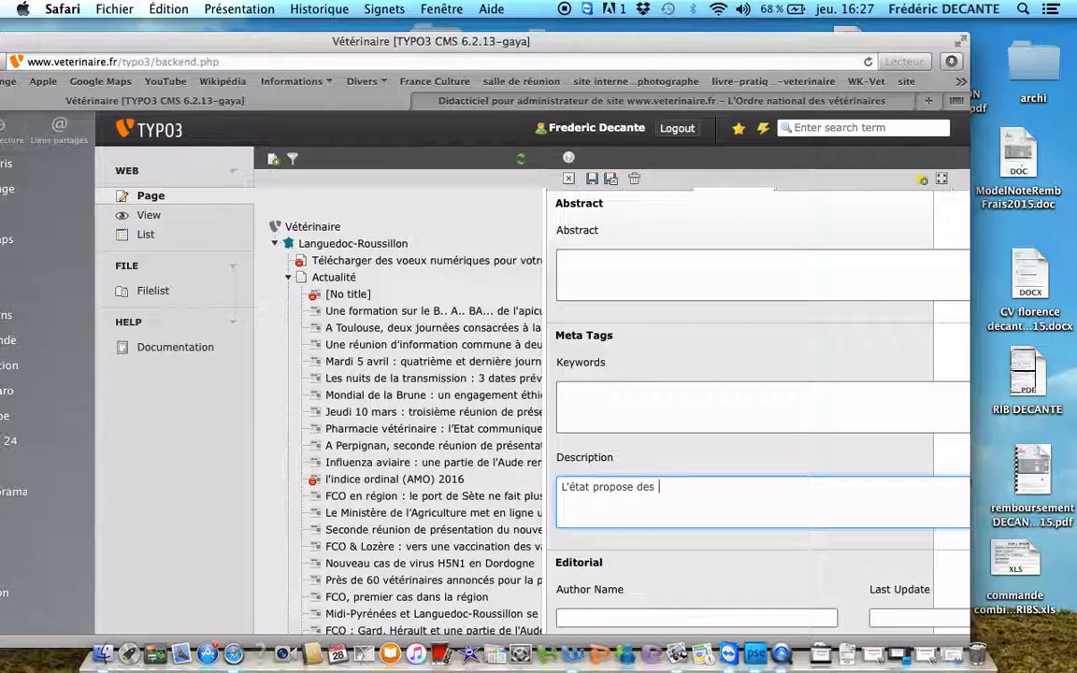
pyautogui.press('BackSpace')
pyautogui.press('BackSpace')
pyautogui.press('BackSpace')
pyautogui.press('BackSpace')
pyautogui.write('un nouveau mode de f')
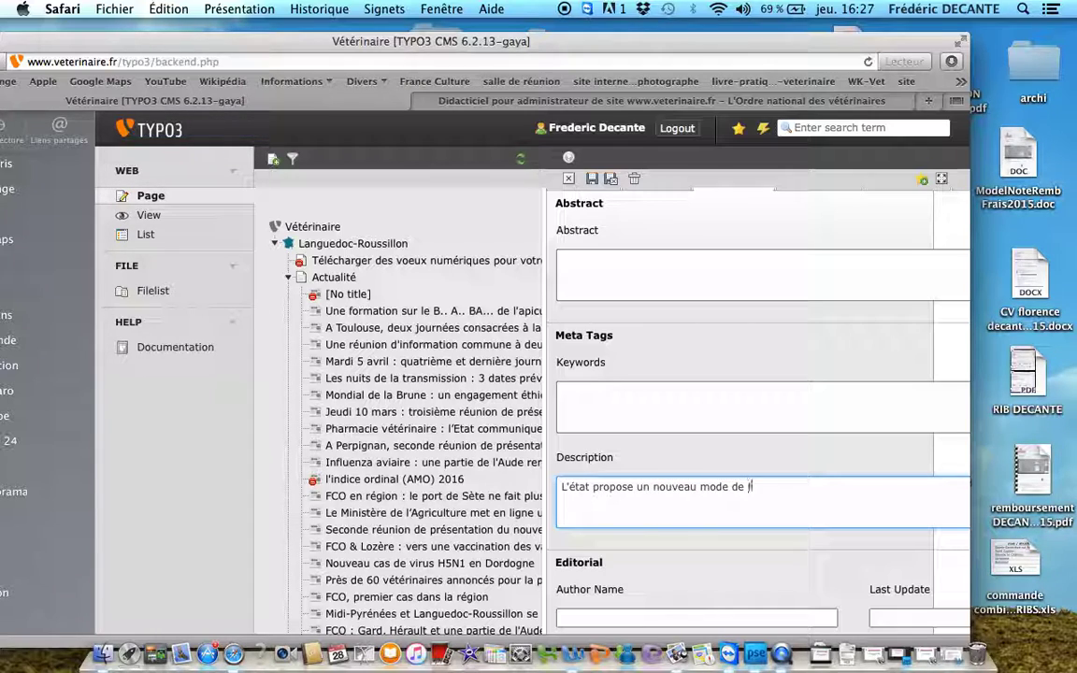
pyautogui.write('ormation en ligne po')
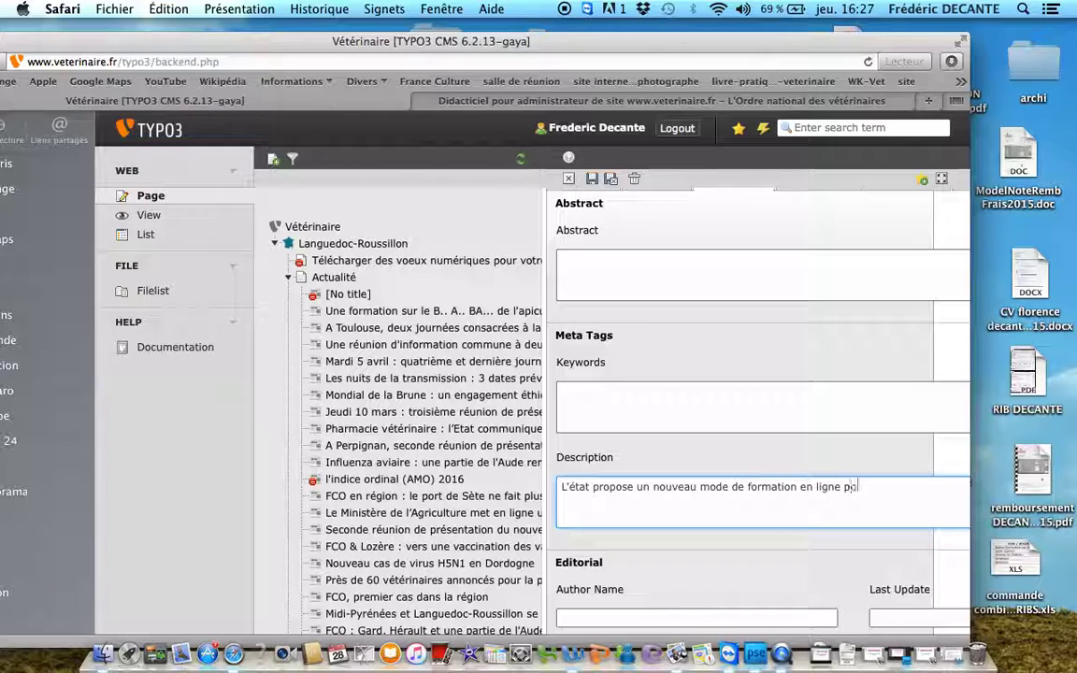
pyautogui.write('ur les vétérinaires sa')
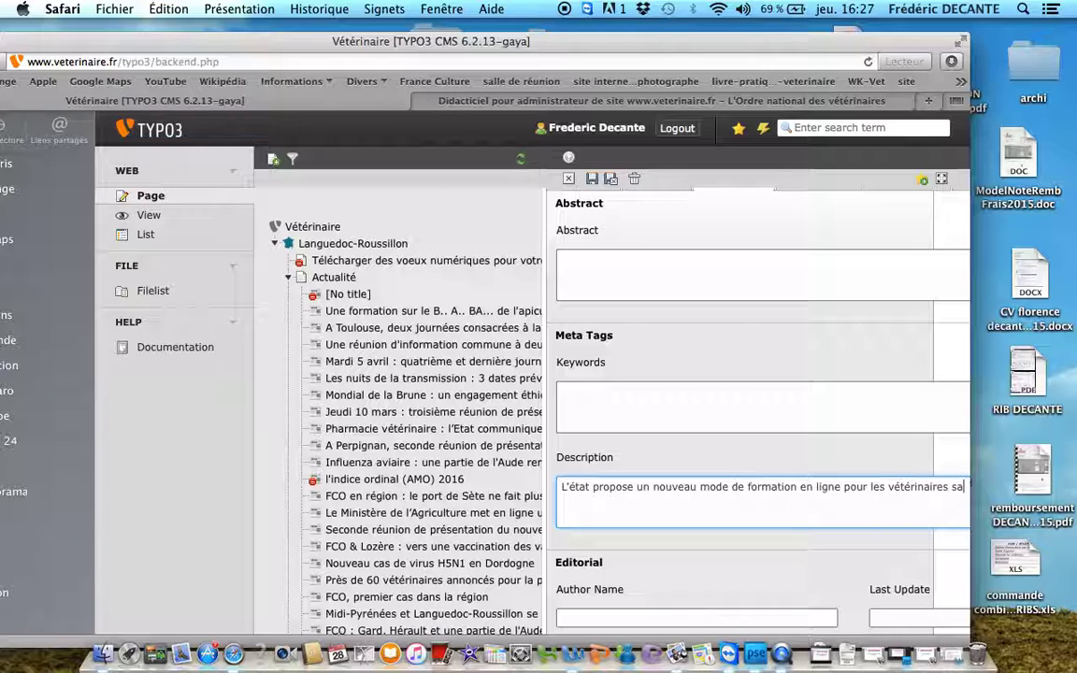
pyautogui.write('nitaires.')
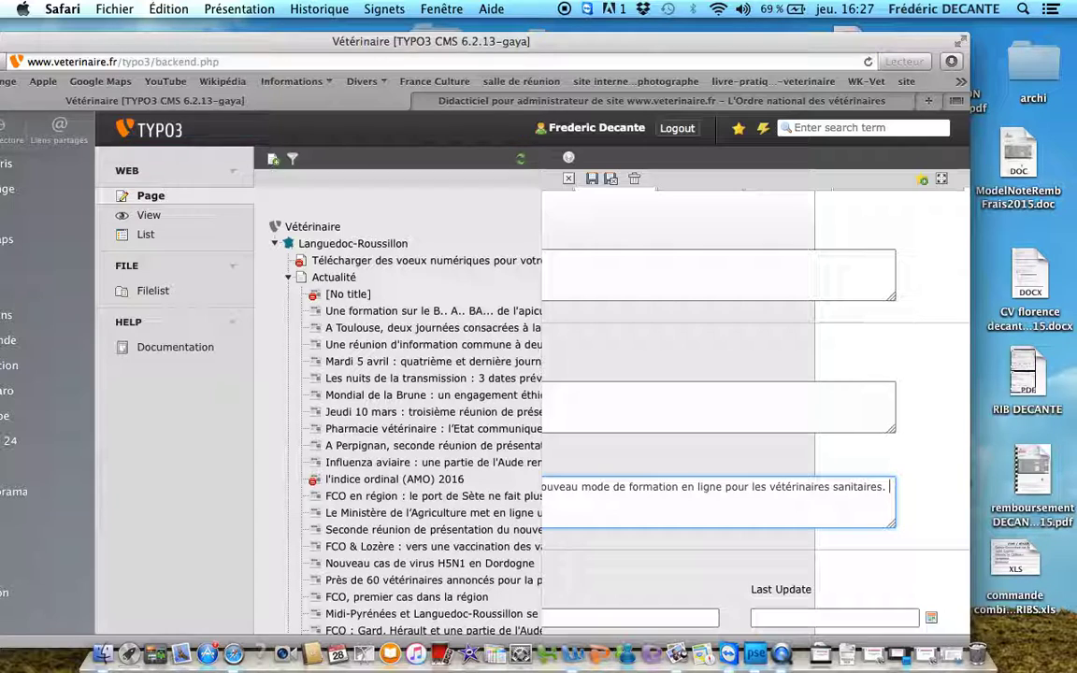
# Add the sentence "La grippe aviaire, premier sujet traité..." to the end of the metadata description
pyautogui.write('La gripp')
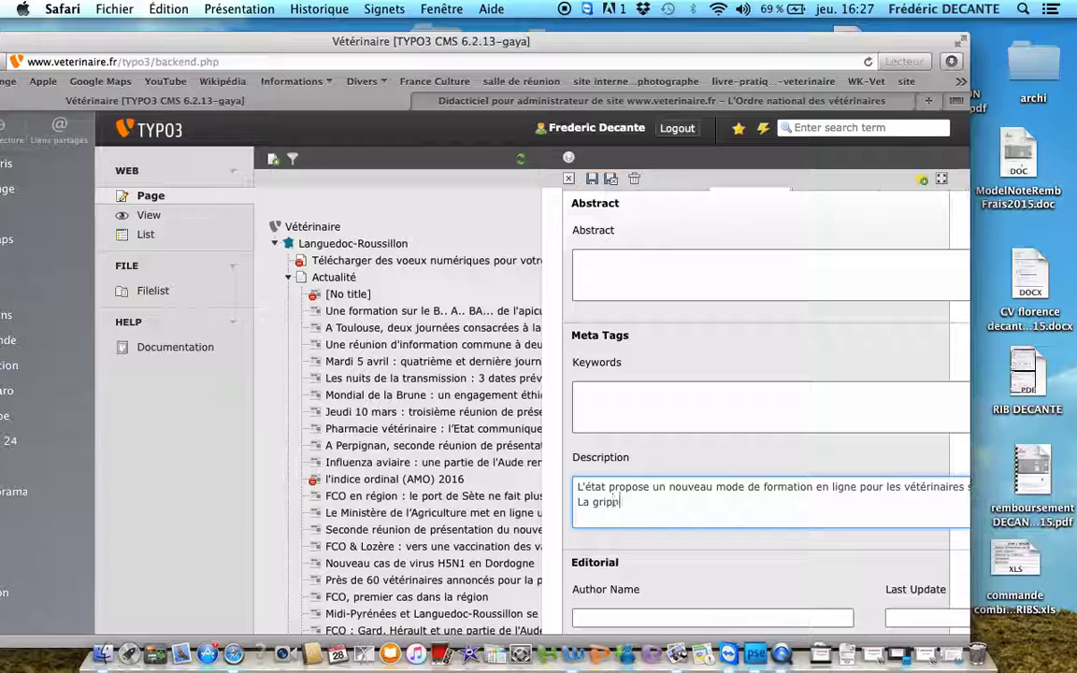
pyautogui.write('e a')
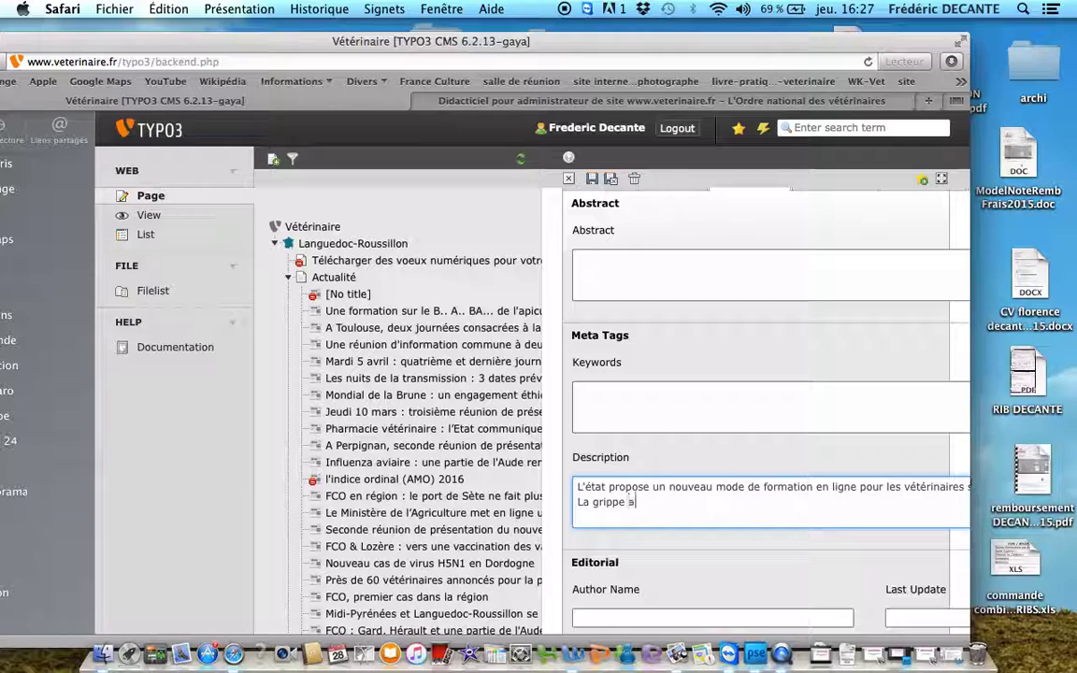
pyautogui.write('viaire, premier sujet traité...')
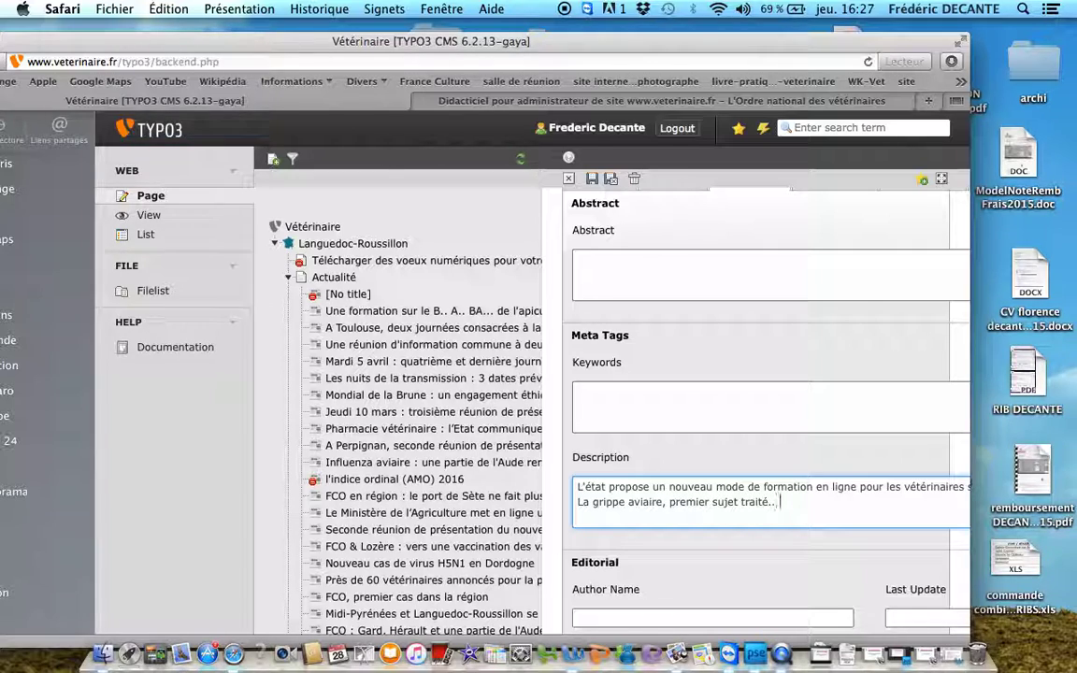
# Attach cook.jpg from the actualites image folder to the page as a media resource
pyautogui.scroll(-2, 635, 521)
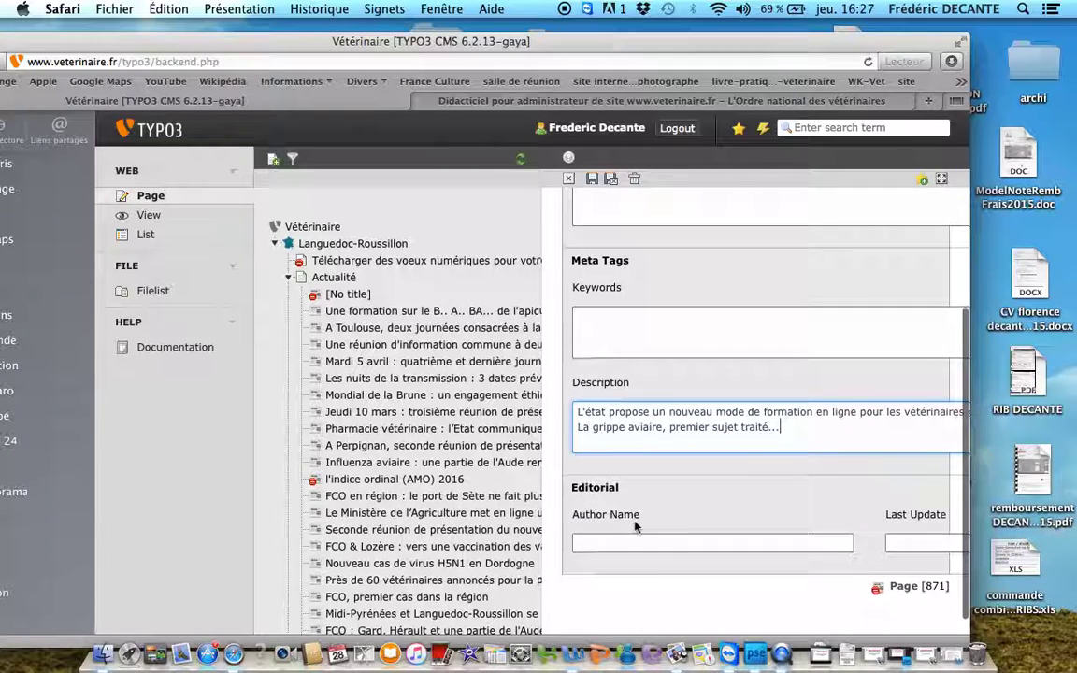
pyautogui.scroll(4, 637, 526)
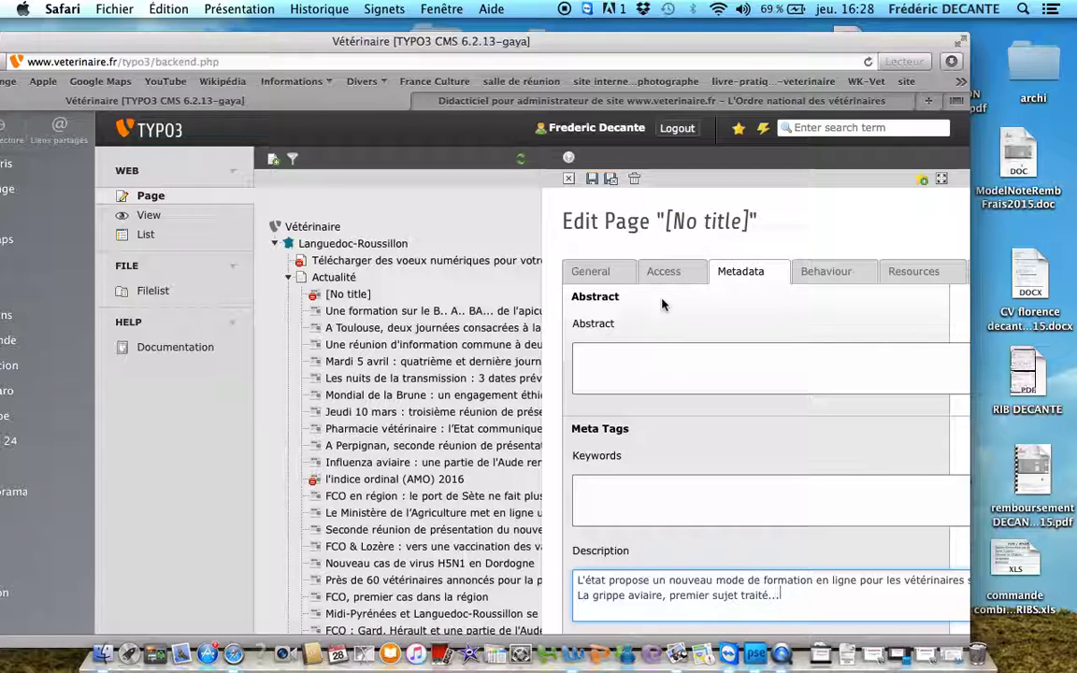
pyautogui.click(904, 273)
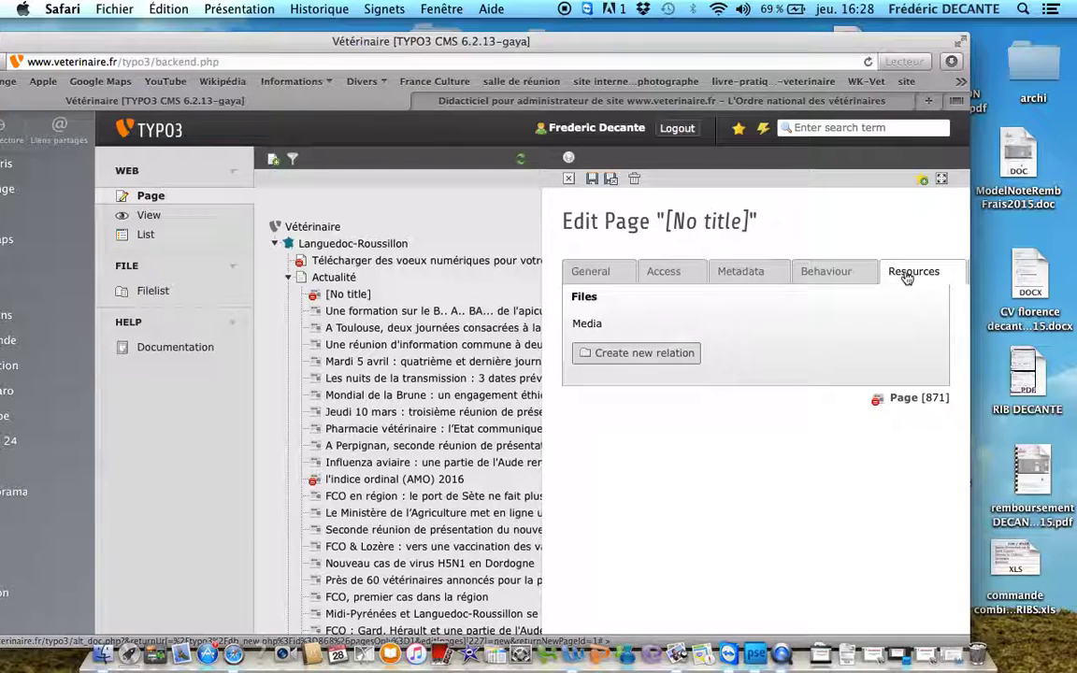
pyautogui.click(656, 354)
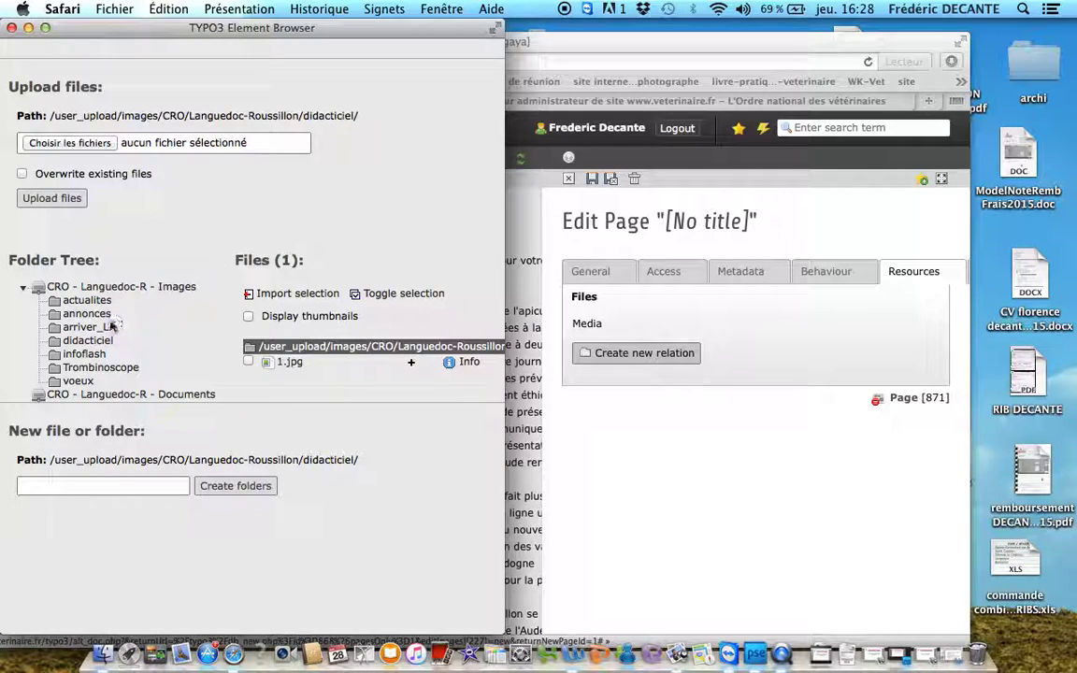
pyautogui.click(84, 300)
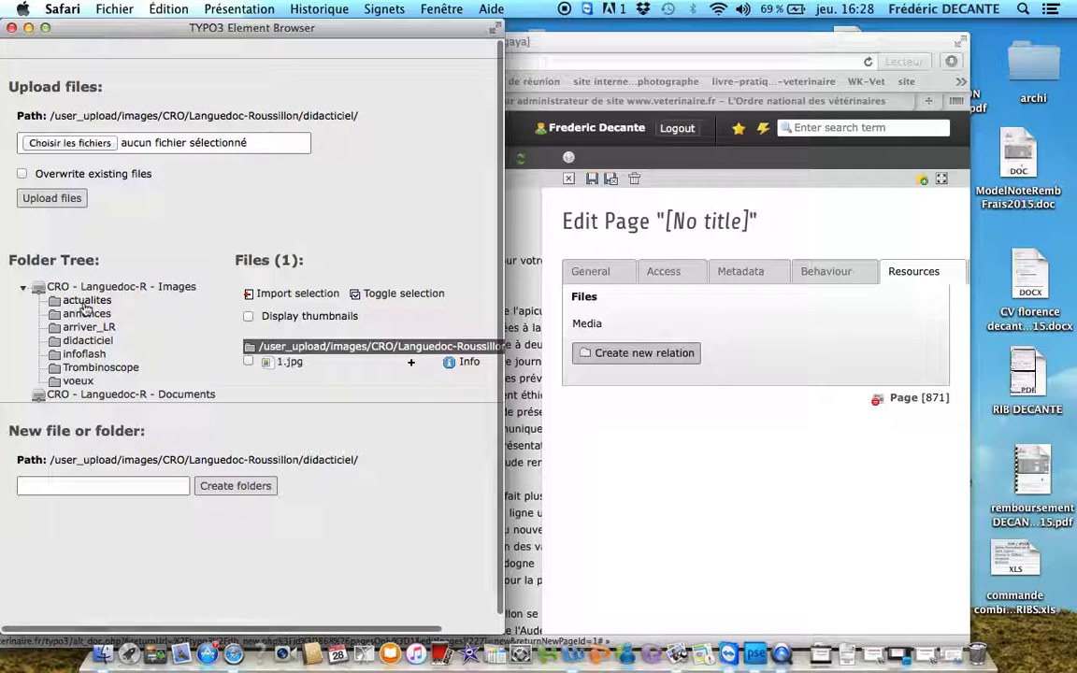
pyautogui.scroll(-5, 304, 425)
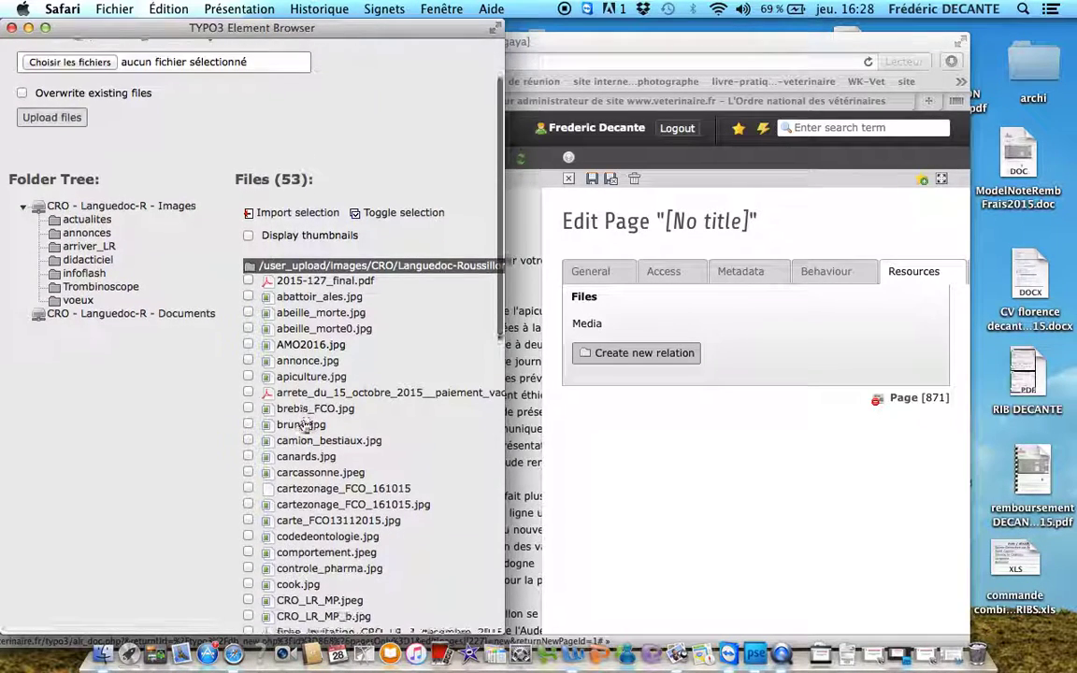
pyautogui.scroll(-2, 306, 426)
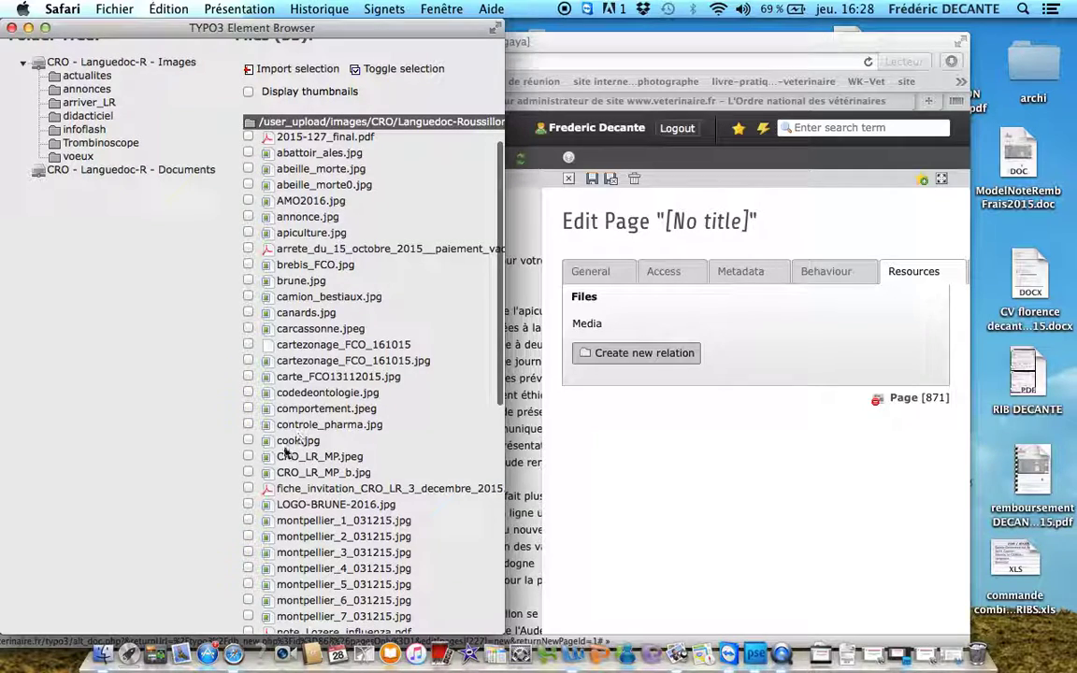
pyautogui.click(285, 444)
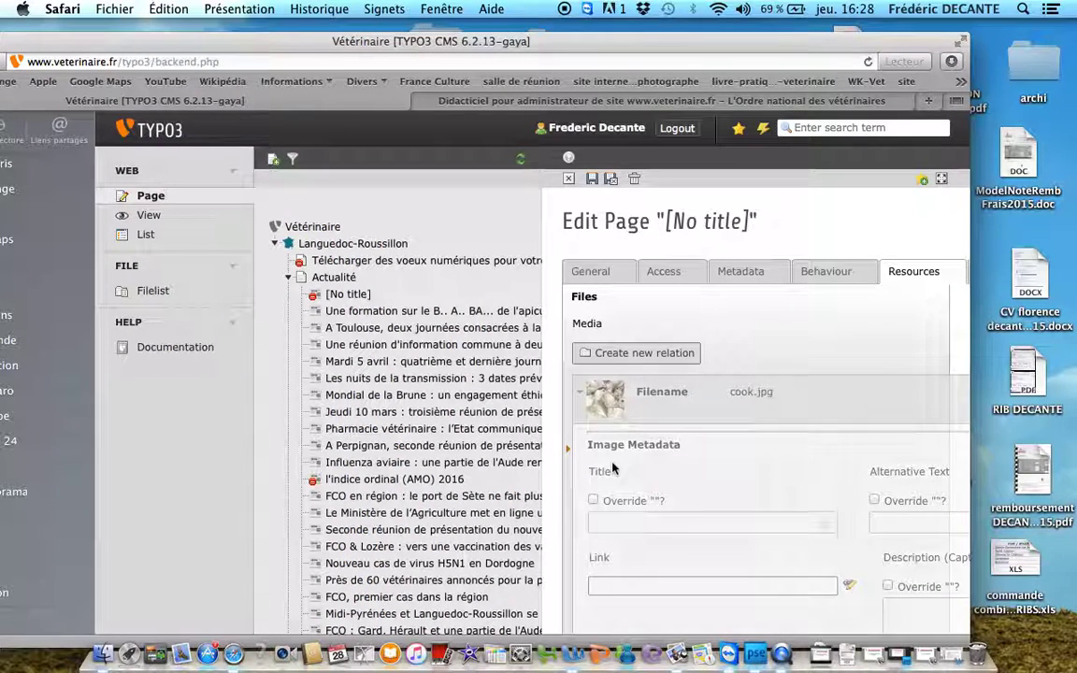
# Examine the image metadata fields available for the attached cook.jpg
pyautogui.scroll(-3, 816, 402)
pyautogui.scroll(3, 816, 402)
pyautogui.scroll(-1, 816, 402)
pyautogui.hscroll(2, 816, 402)
pyautogui.scroll(-2, 816, 402)
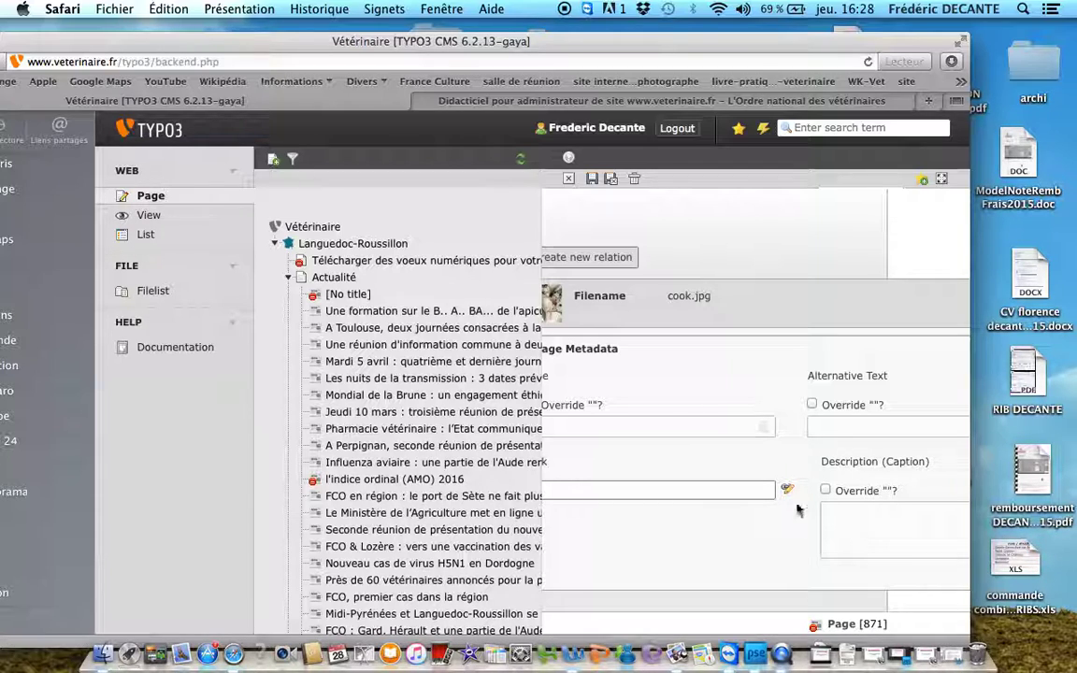
pyautogui.hscroll(-2, 792, 241)
pyautogui.scroll(3, 785, 243)
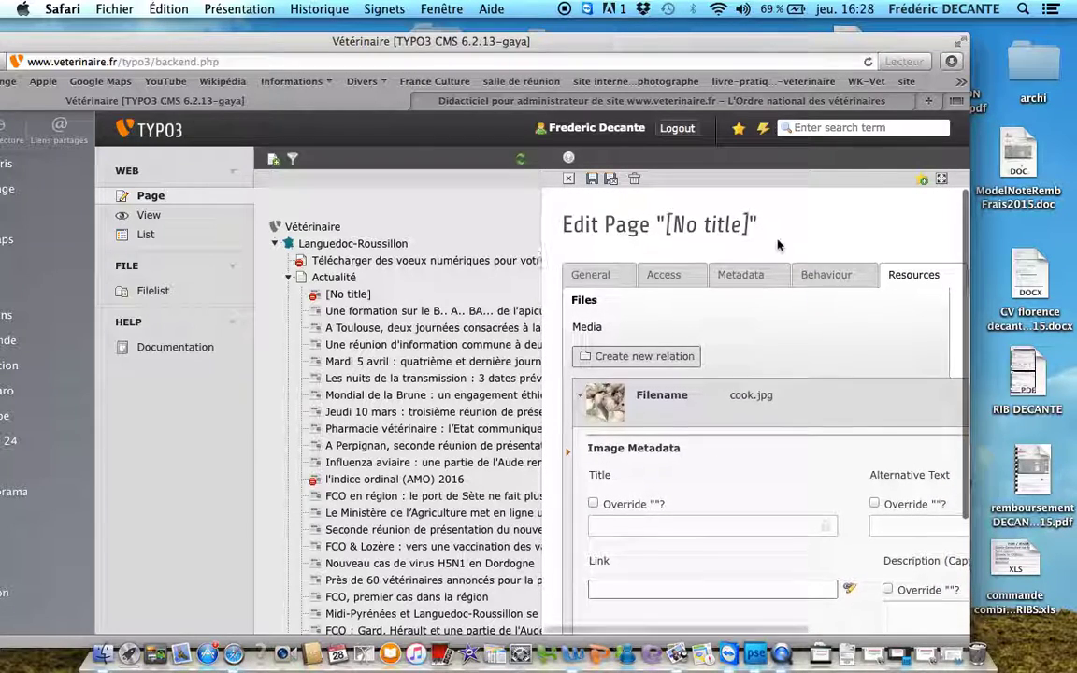
pyautogui.scroll(-2, 890, 417)
pyautogui.scroll(-3, 889, 417)
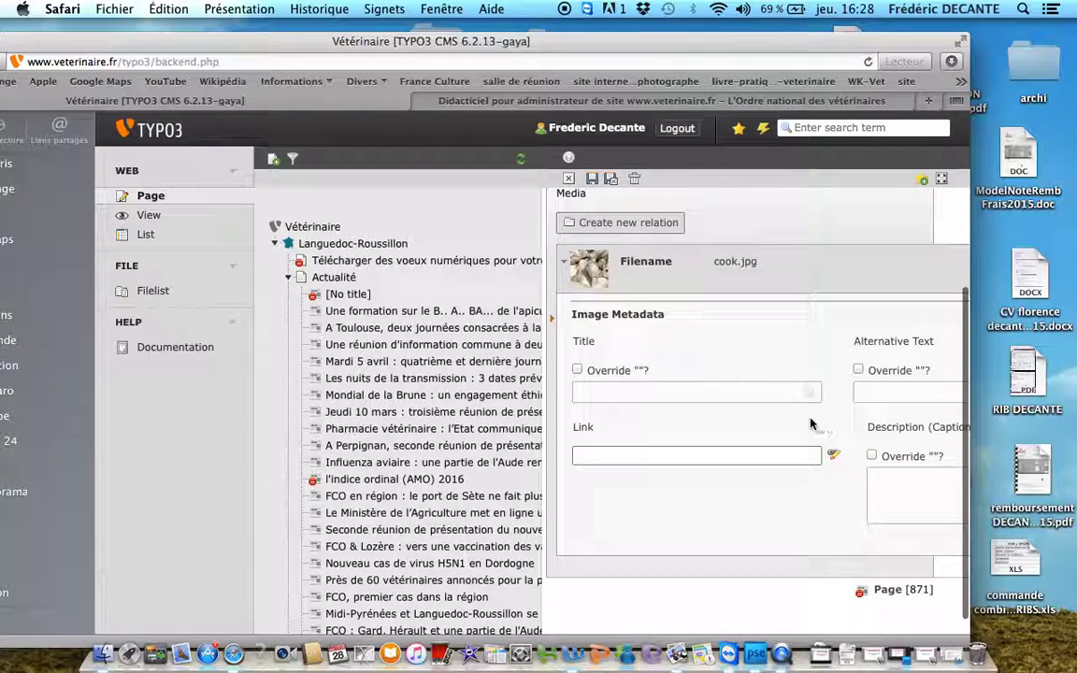
# Save and close the new page, and enable "Des formations en ligne pour vétérinaires sanitaires" in the page tree
pyautogui.scroll(4, 691, 303)
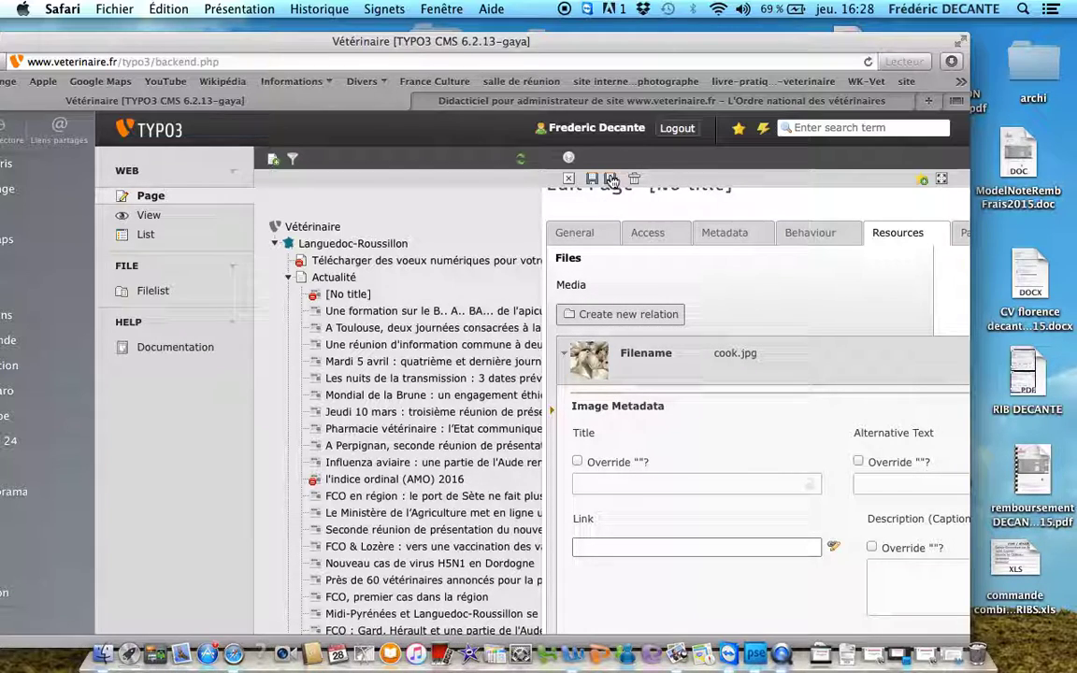
pyautogui.click(612, 178)
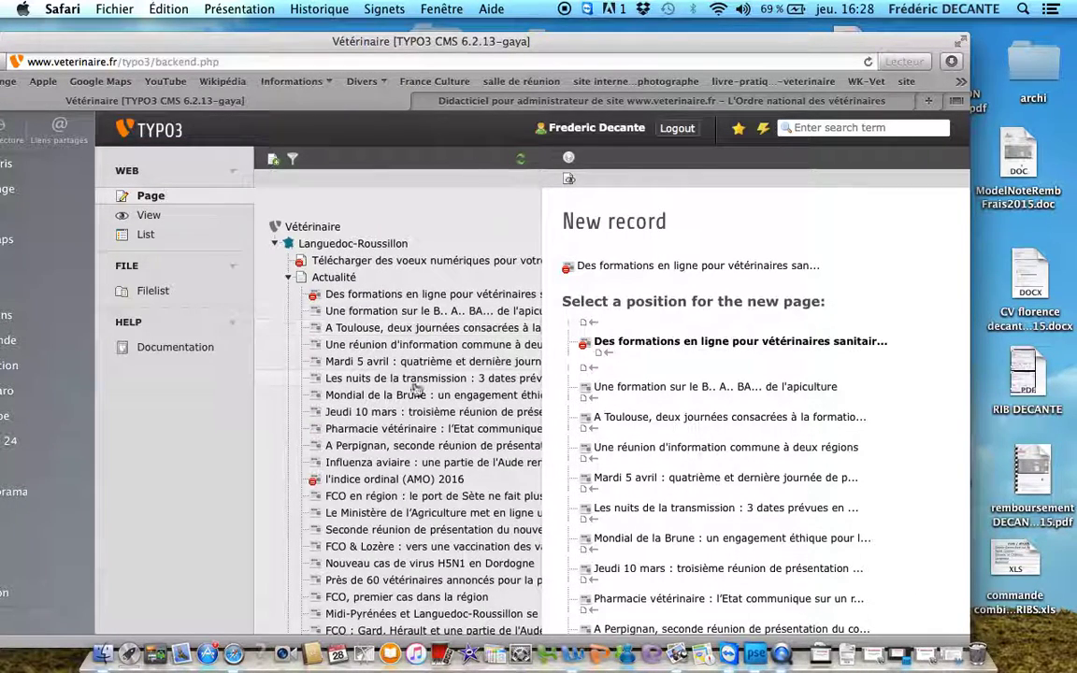
pyautogui.rightClick(328, 297)
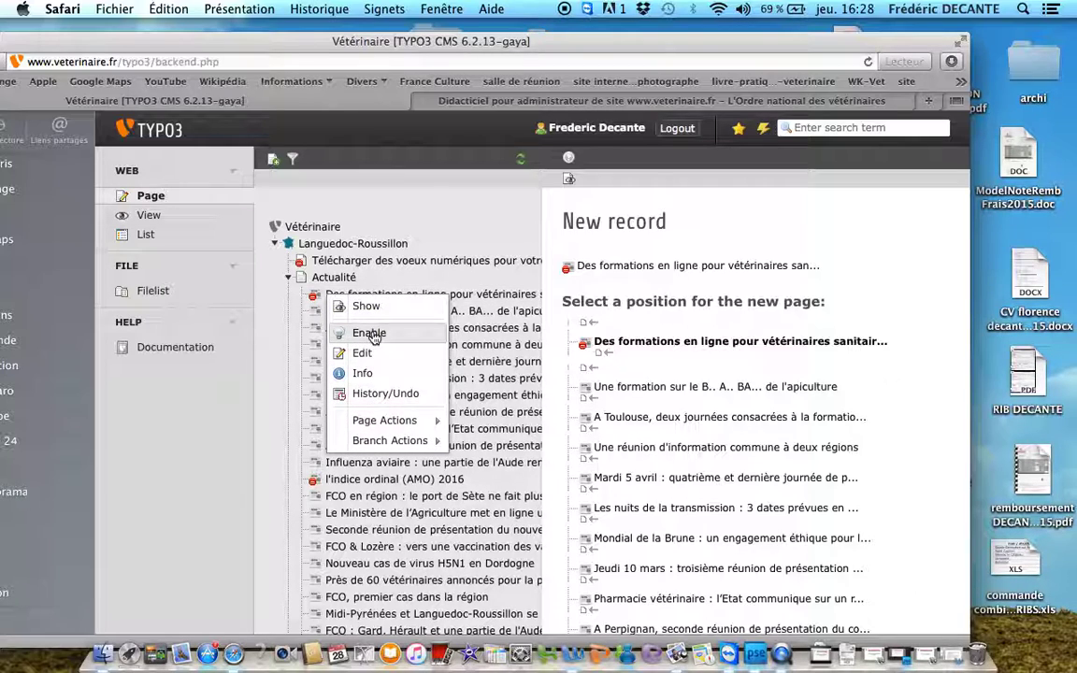
pyautogui.click(373, 335)
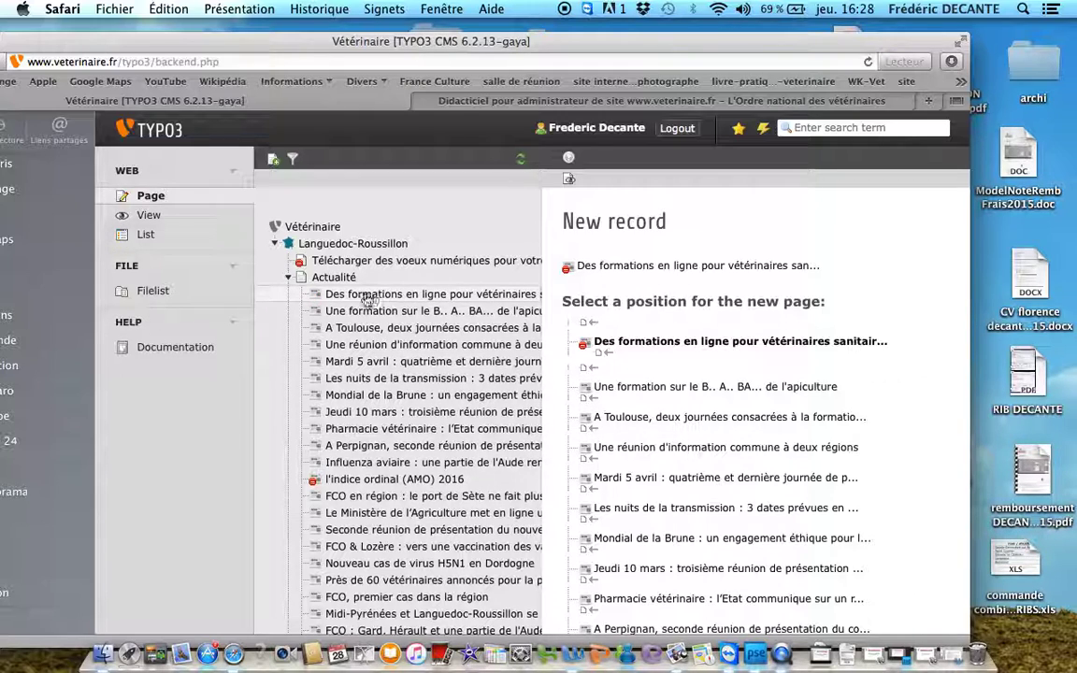
# Open the public website from the backend, widen the browser window and log out of the member account
pyautogui.click(571, 186)
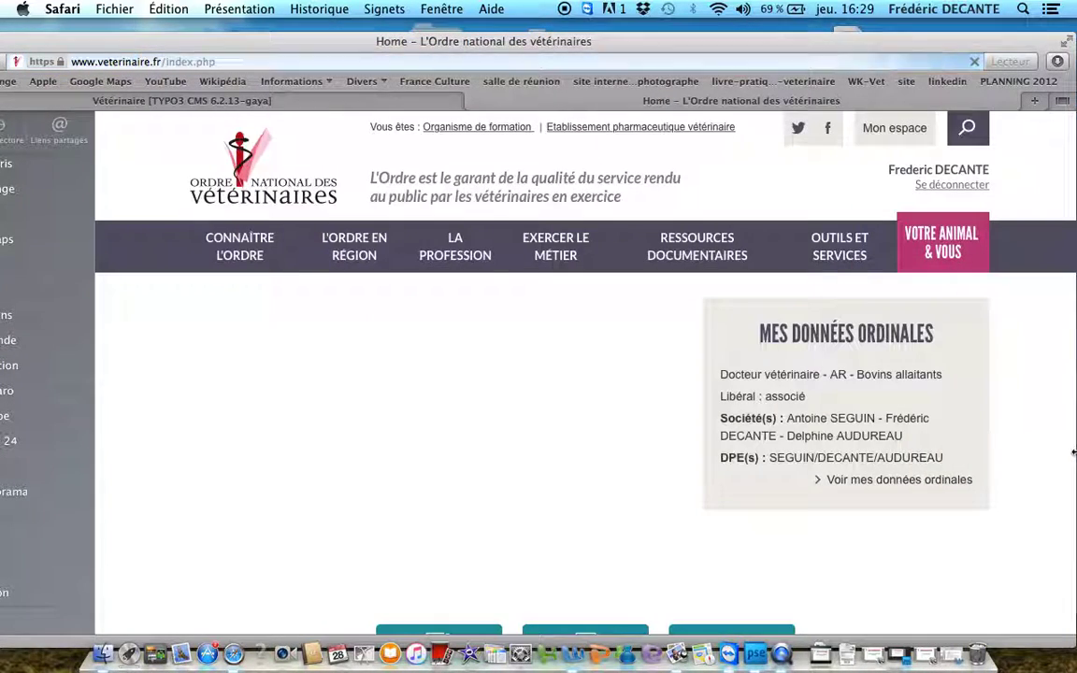
pyautogui.moveTo(971, 452); pyautogui.dragTo(1073, 452)
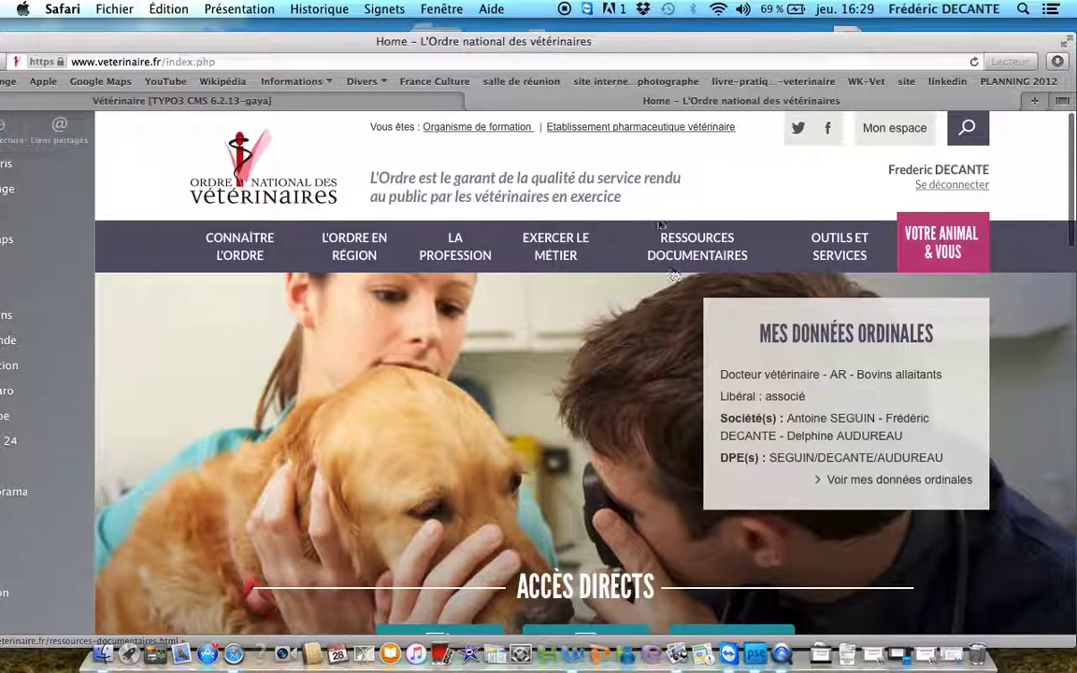
pyautogui.click(949, 185)
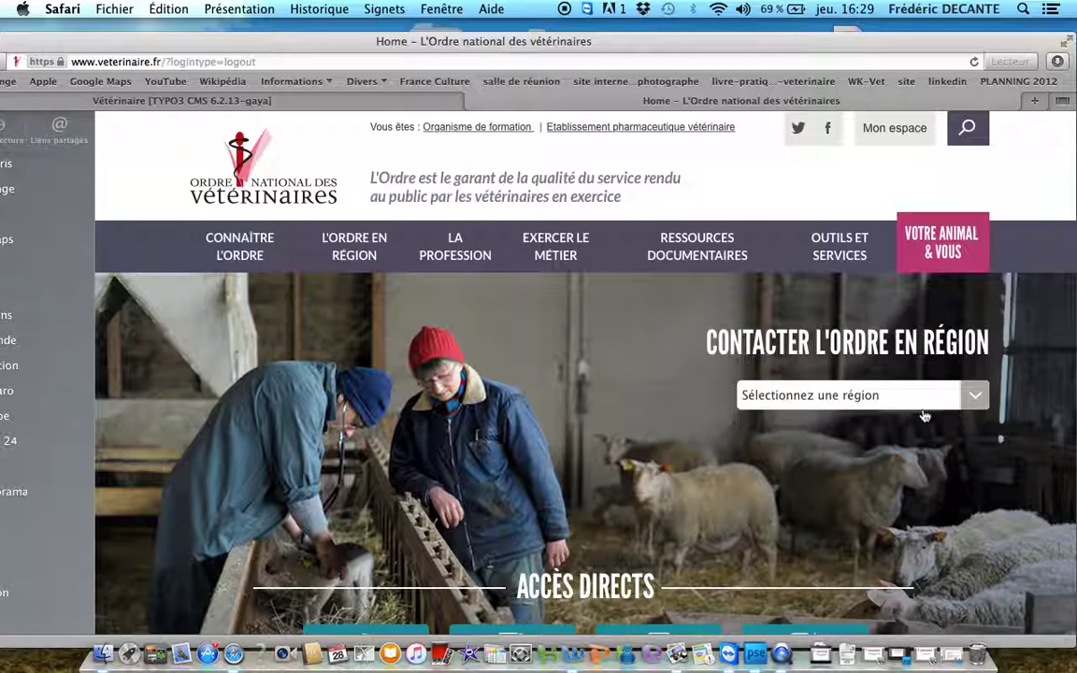
# Go to the Languedoc-Roussillon regional page and open the news article "Des formations en ligne pour vétérinaires sanitaires"
pyautogui.click(978, 400)
pyautogui.click(842, 577)
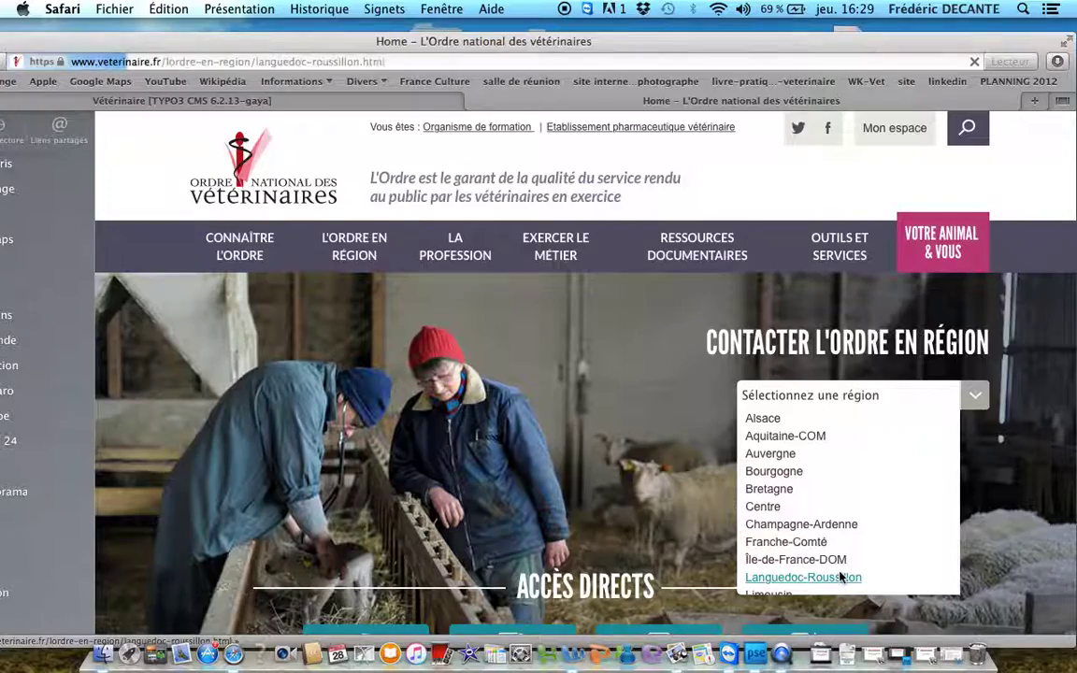
pyautogui.scroll(-10, 840, 577)
pyautogui.scroll(-5, 840, 577)
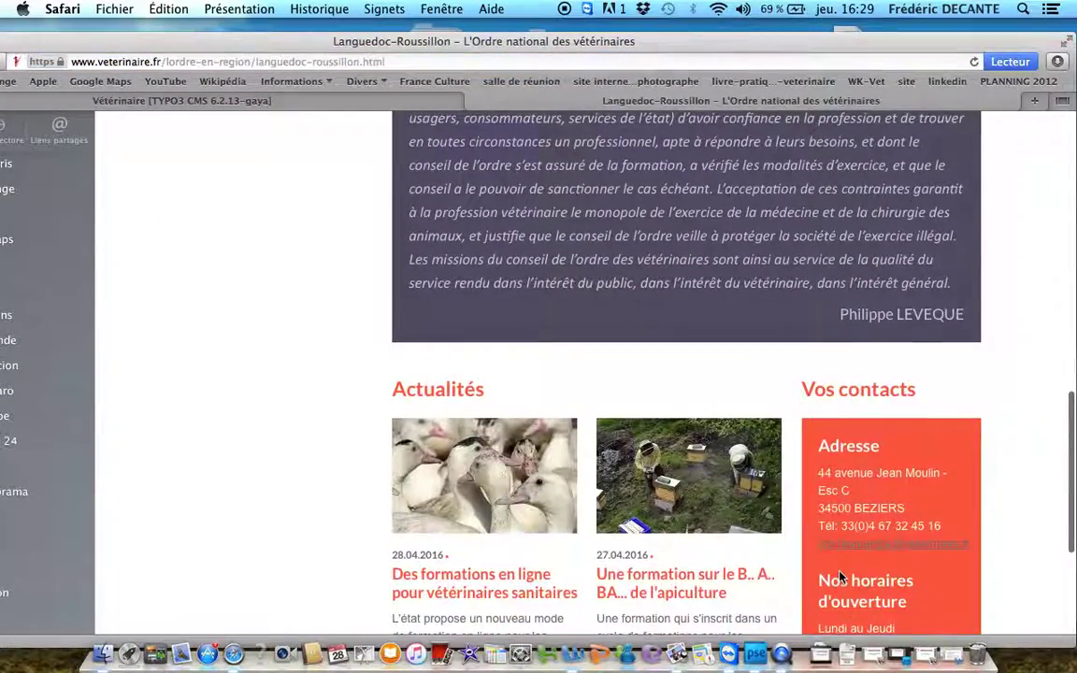
pyautogui.scroll(-5, 813, 572)
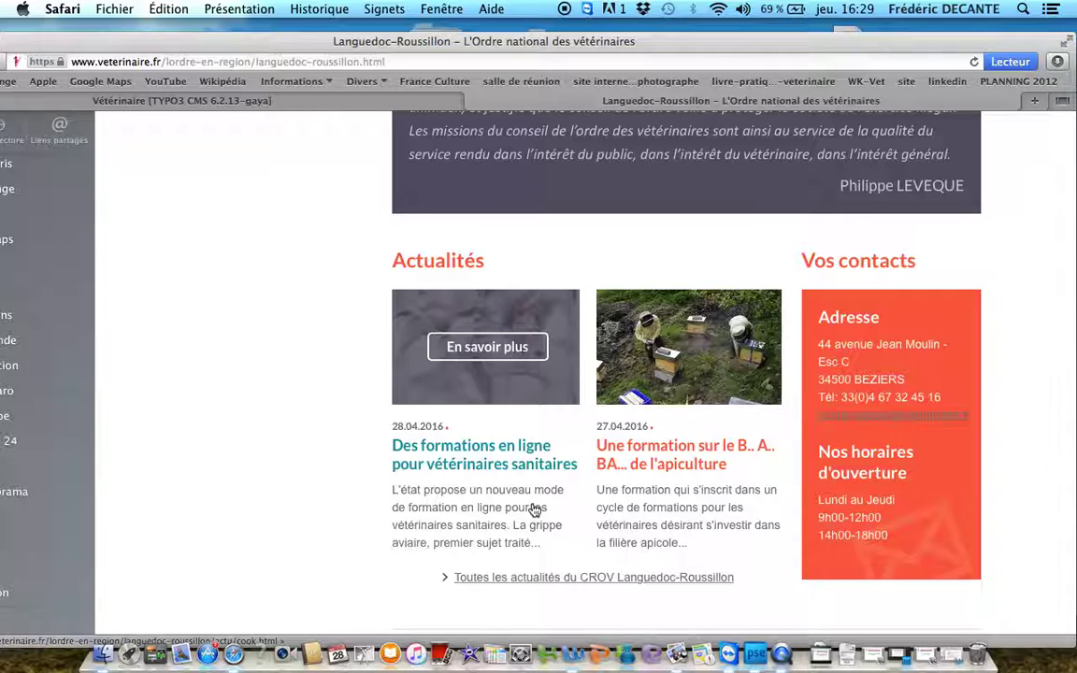
pyautogui.click(445, 459)
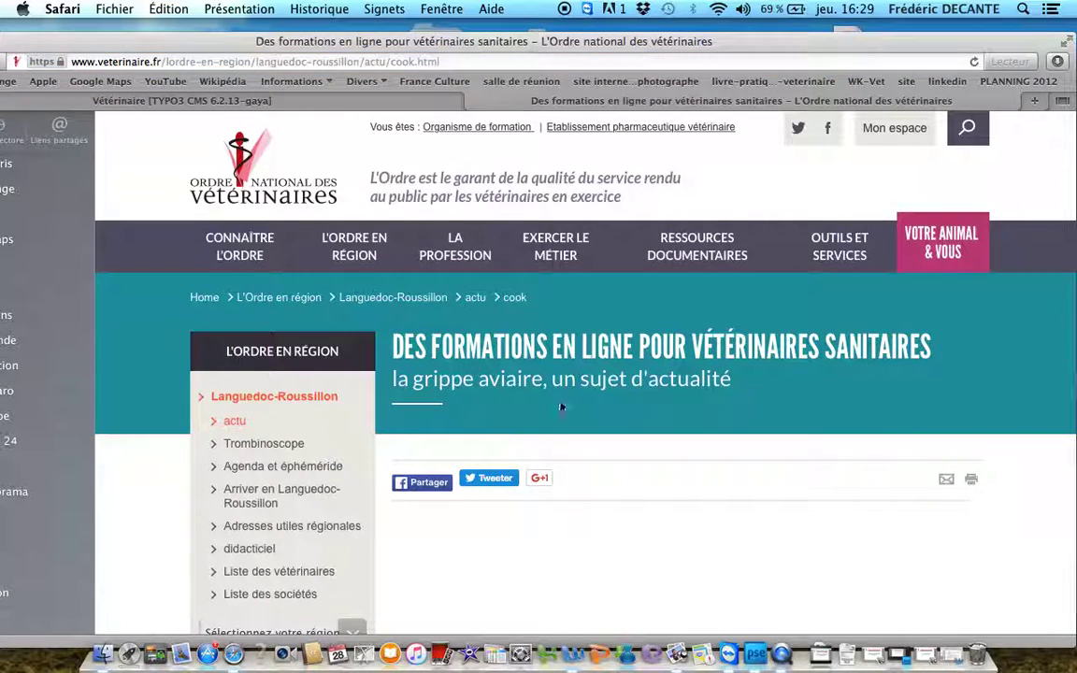
# Check the body of the published news article and compare it with the article's entry among the backend pages
pyautogui.scroll(-2, 523, 418)
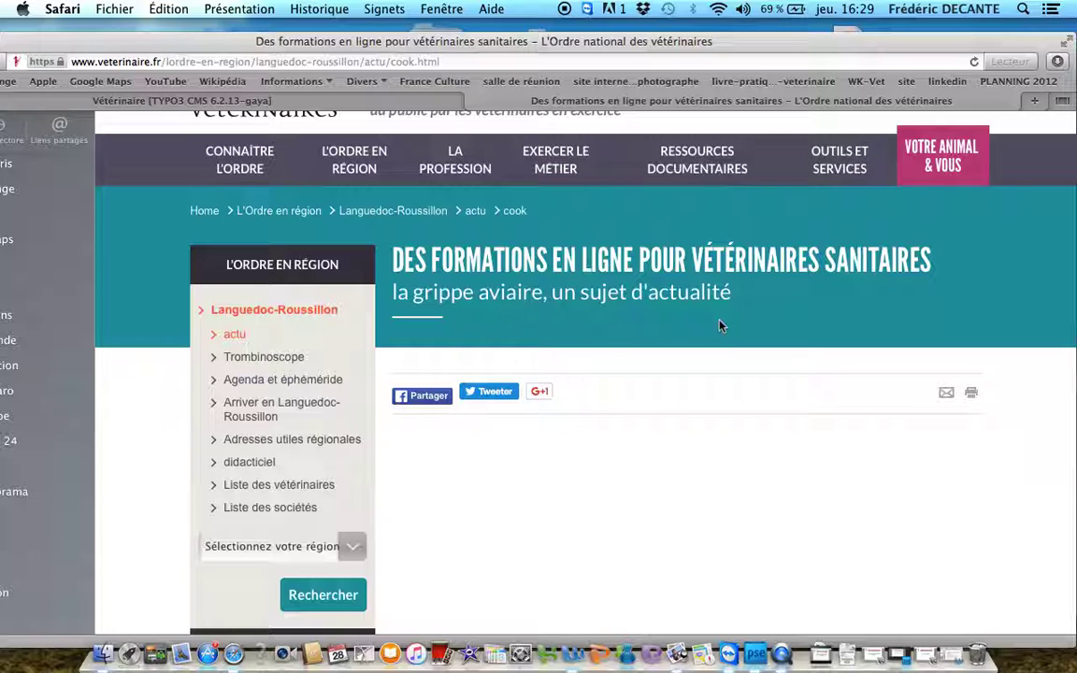
pyautogui.scroll(2, 719, 324)
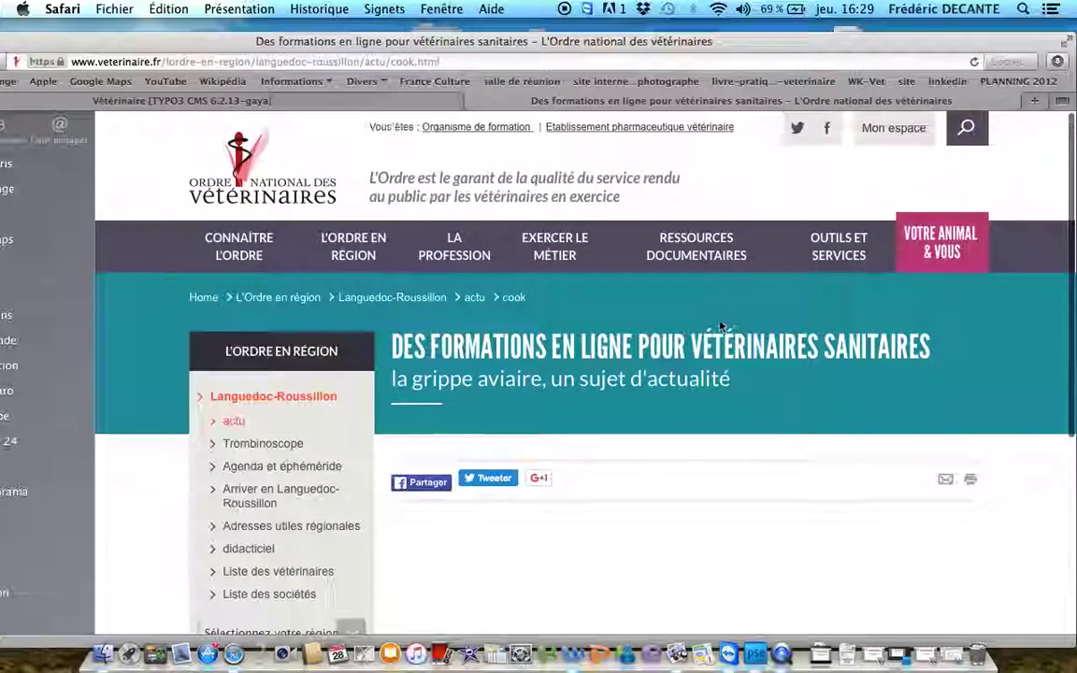
pyautogui.scroll(-3, 594, 571)
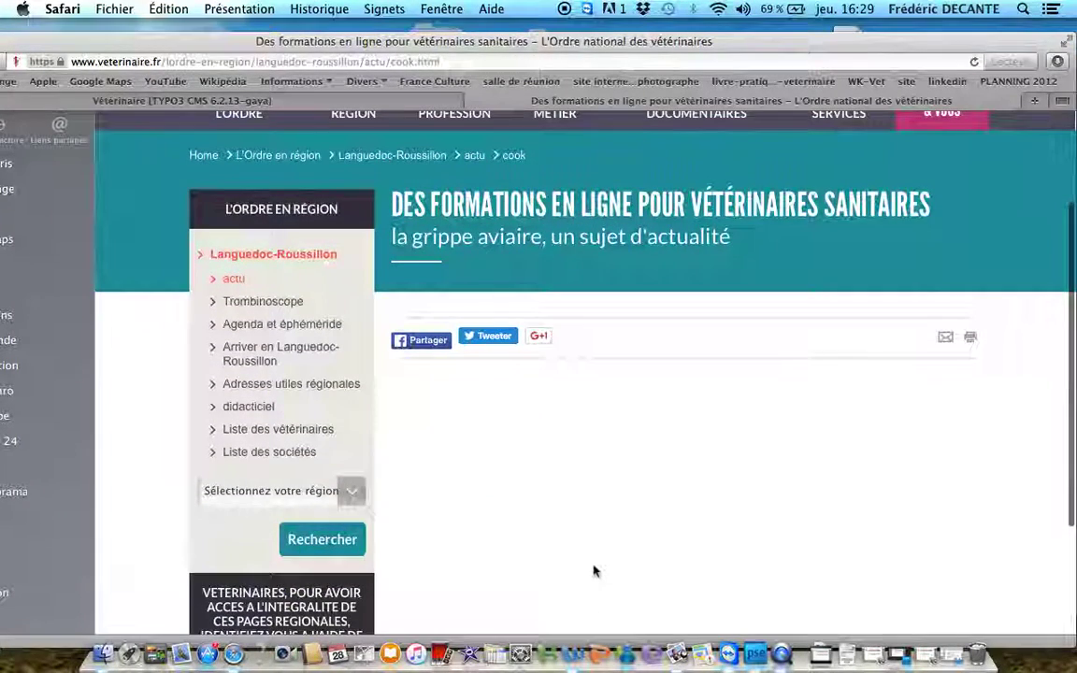
pyautogui.scroll(3, 594, 571)
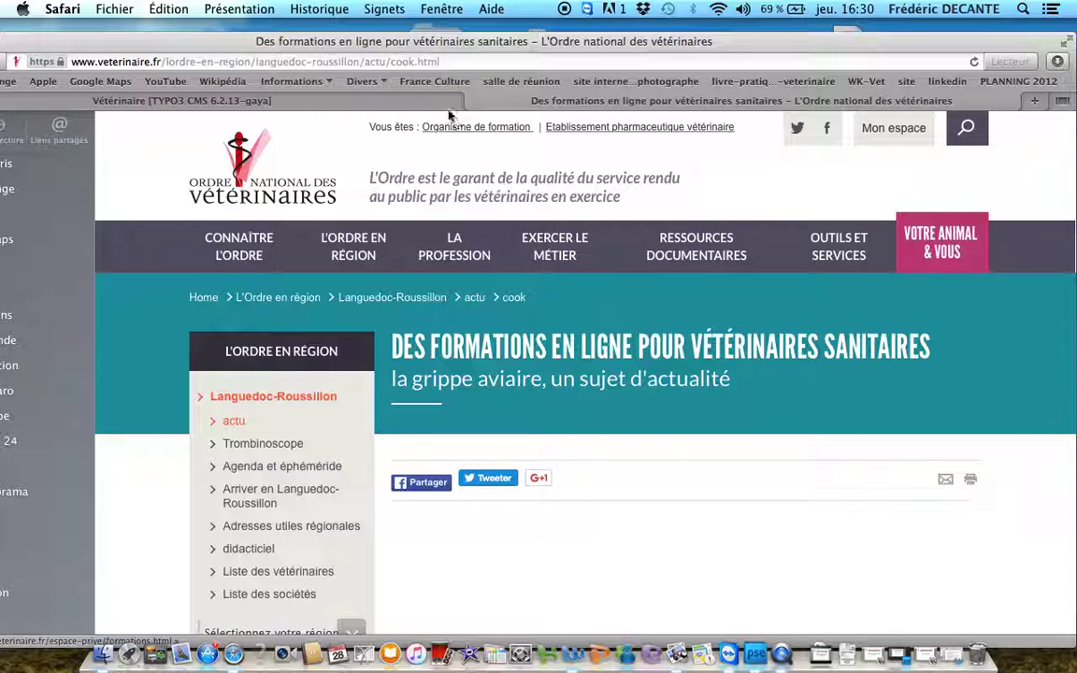
pyautogui.click(407, 100)
pyautogui.scroll(-6, 712, 437)
pyautogui.scroll(3, 712, 437)
pyautogui.scroll(3, 713, 438)
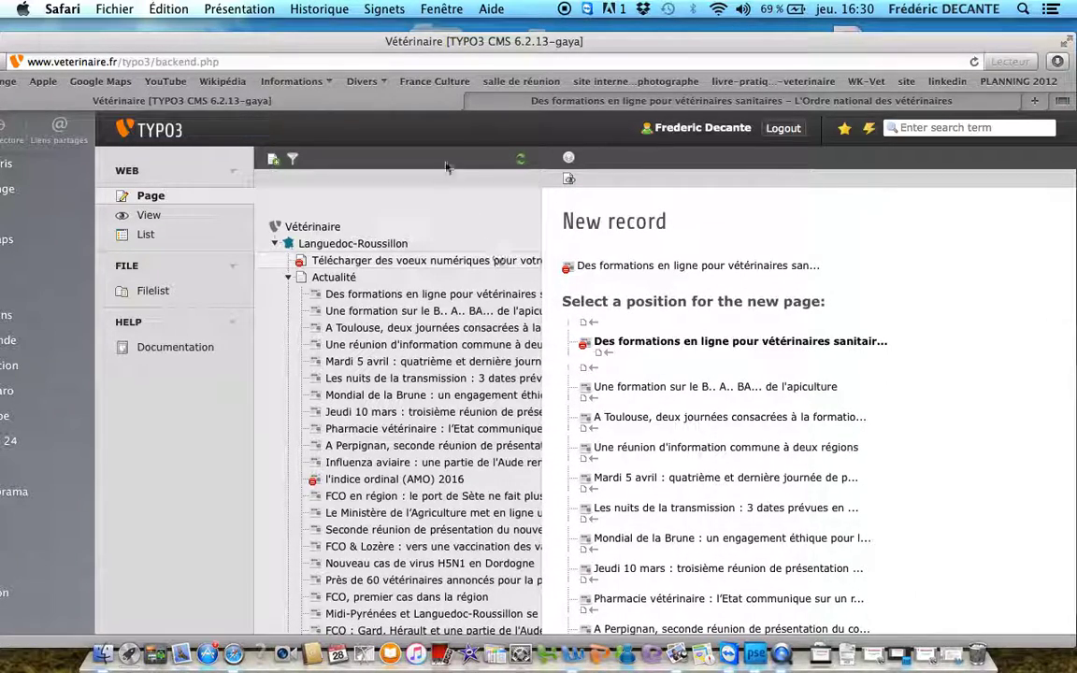
# Review how the new article is presented in the public "actu" listing and in the Actualités section of the Languedoc-Roussillon page
pyautogui.click(514, 101)
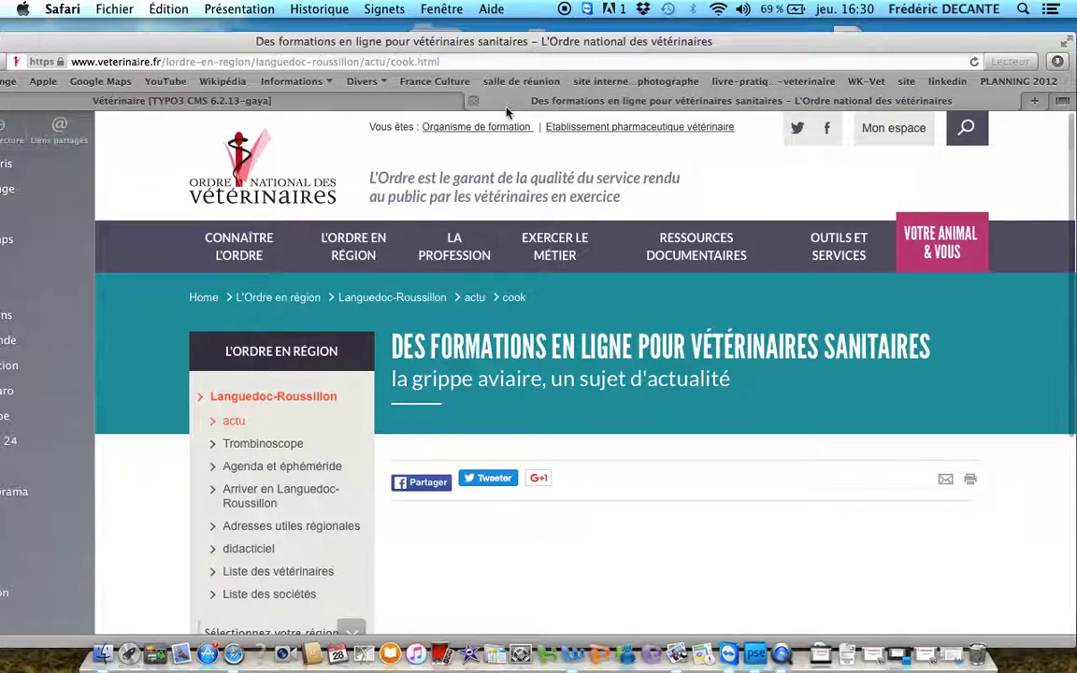
pyautogui.click(239, 428)
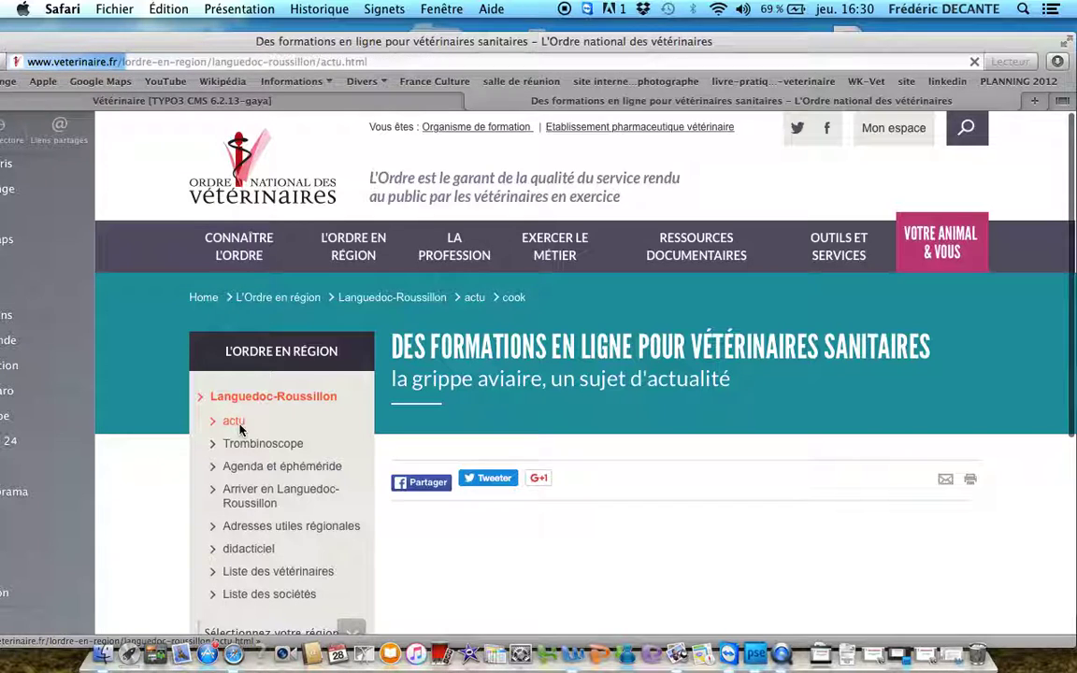
pyautogui.scroll(-4, 449, 477)
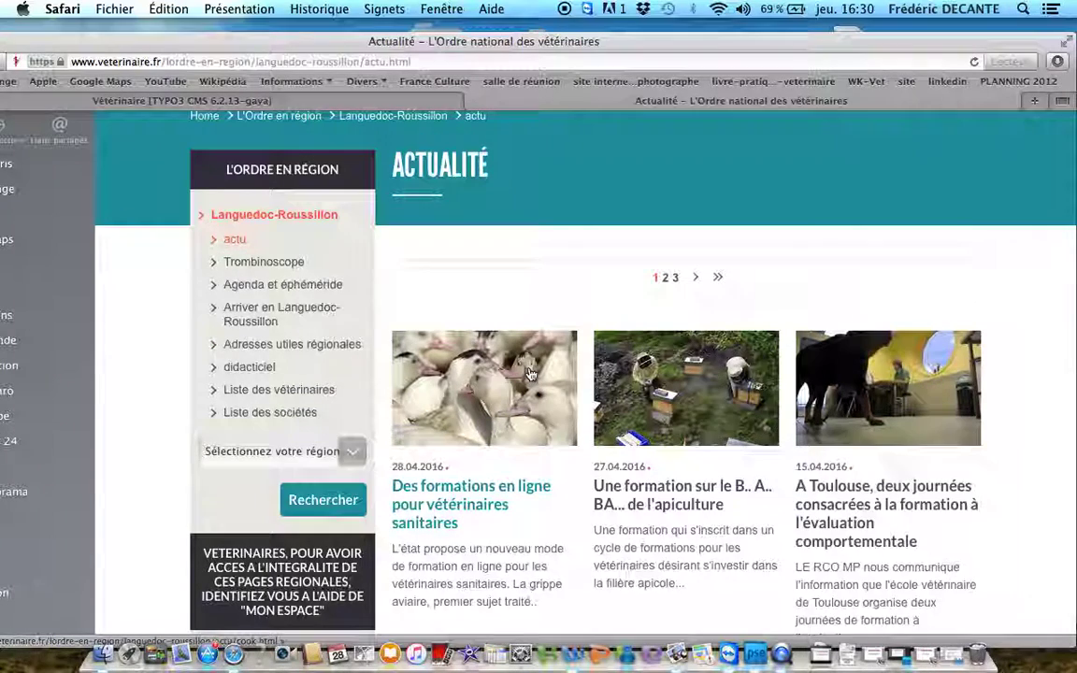
pyautogui.hscroll(1, 524, 374)
pyautogui.click(265, 220)
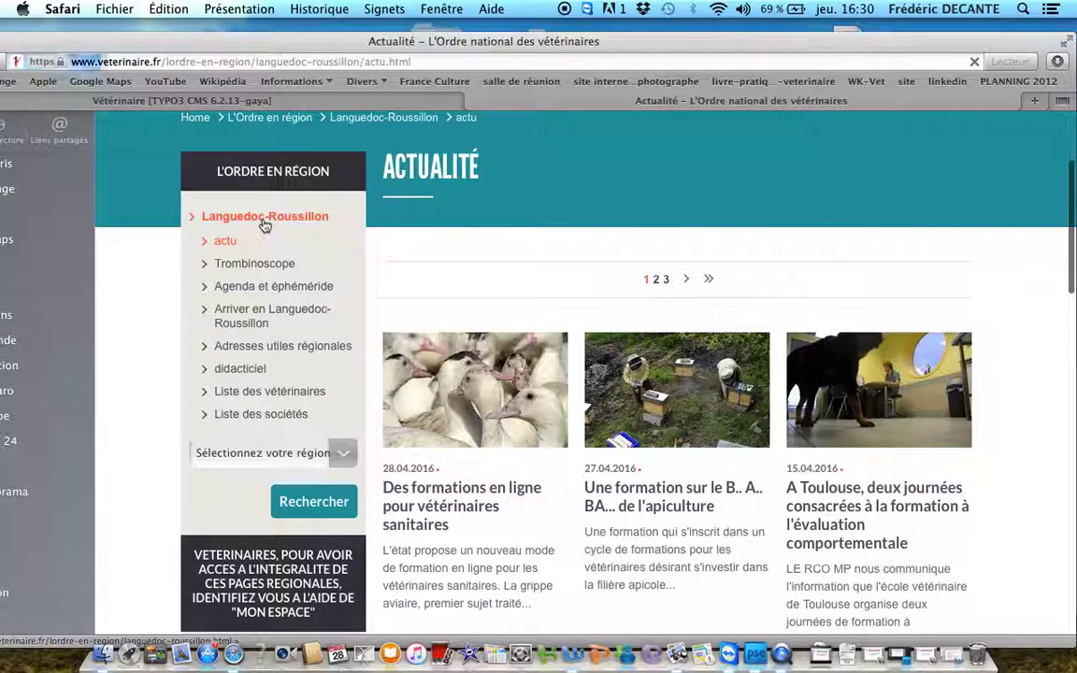
pyautogui.scroll(-5, 523, 557)
pyautogui.scroll(-10, 542, 563)
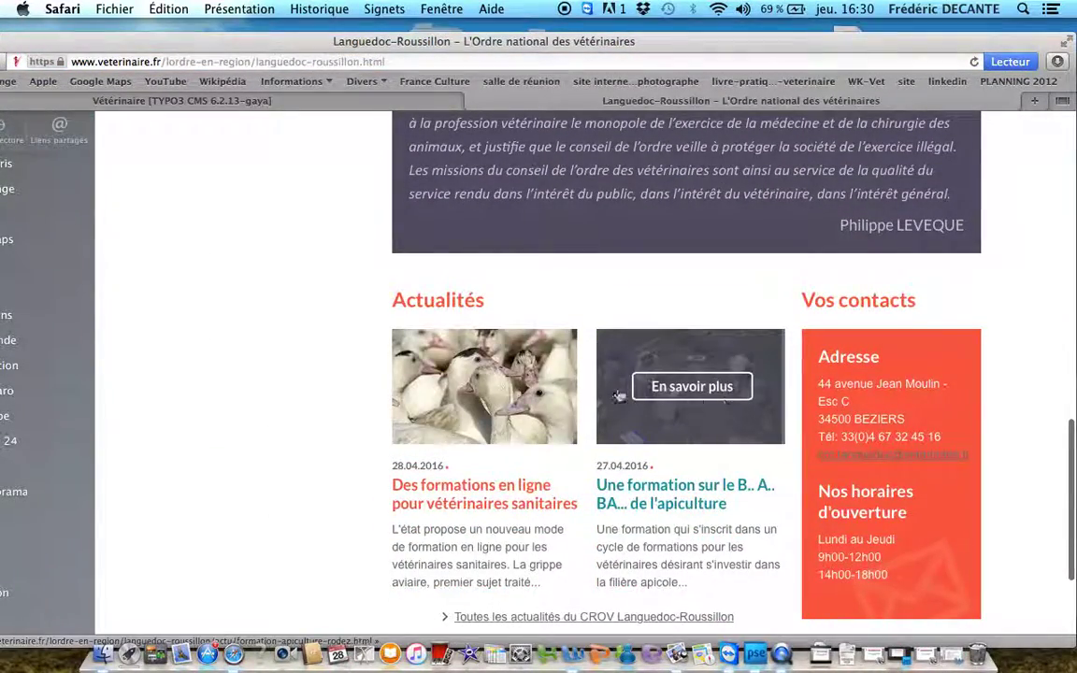
pyautogui.scroll(6, 486, 454)
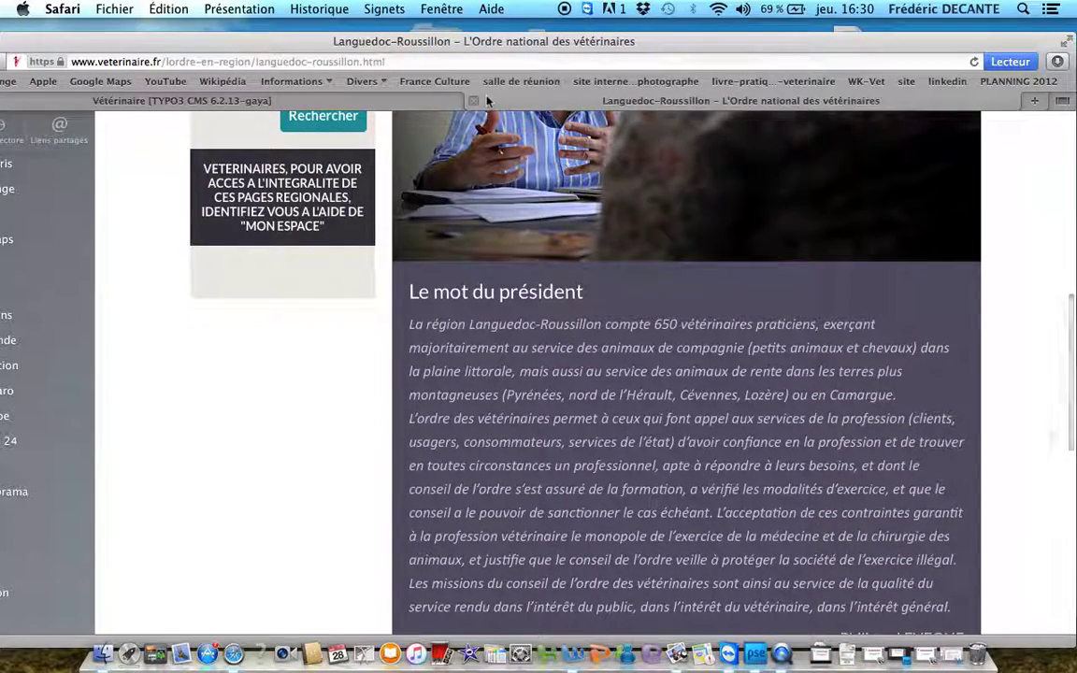
# Return to the backend page "Des formations en ligne pour vétérinaires sanitaires" and start a Text & Images element in Contenu principal
pyautogui.click(453, 101)
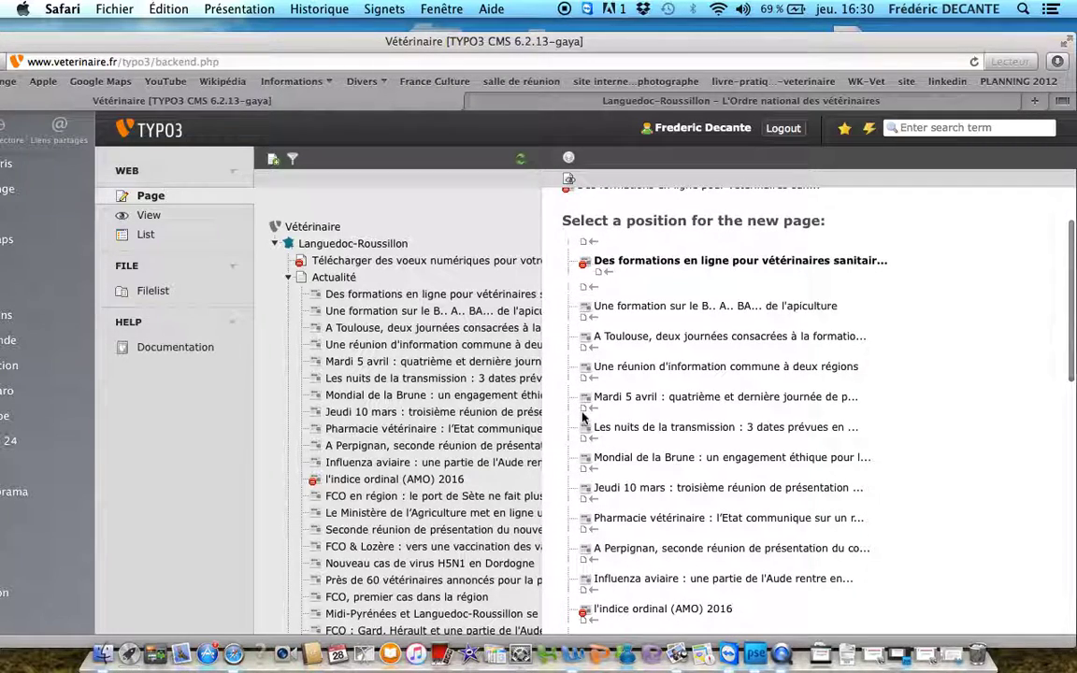
pyautogui.click(375, 297)
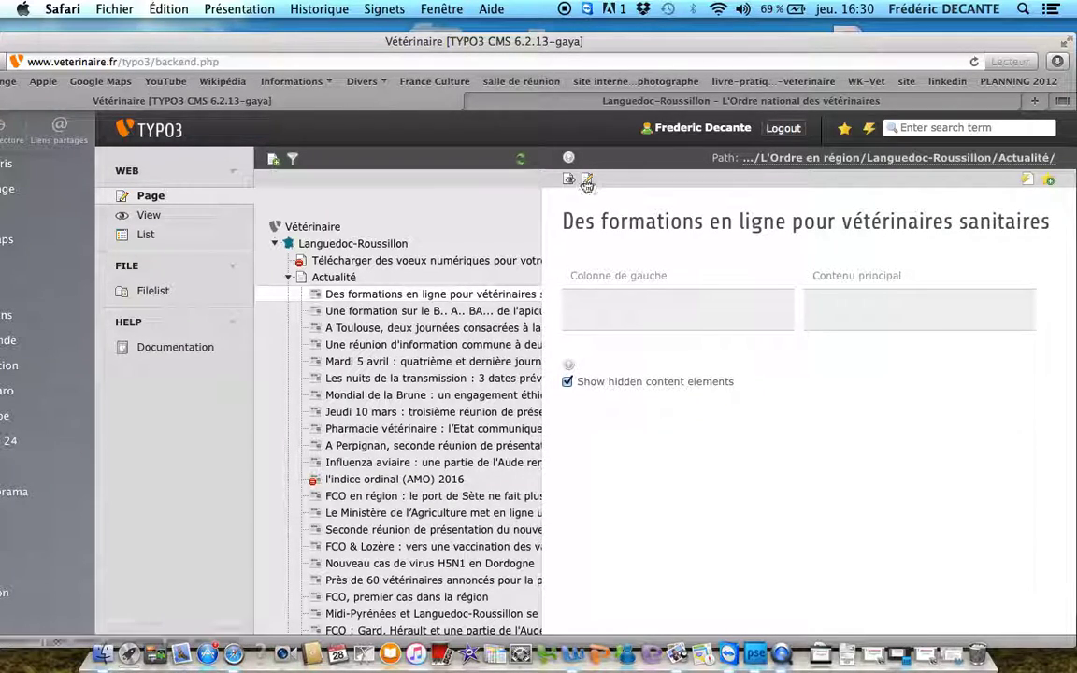
pyautogui.moveTo(819, 326)
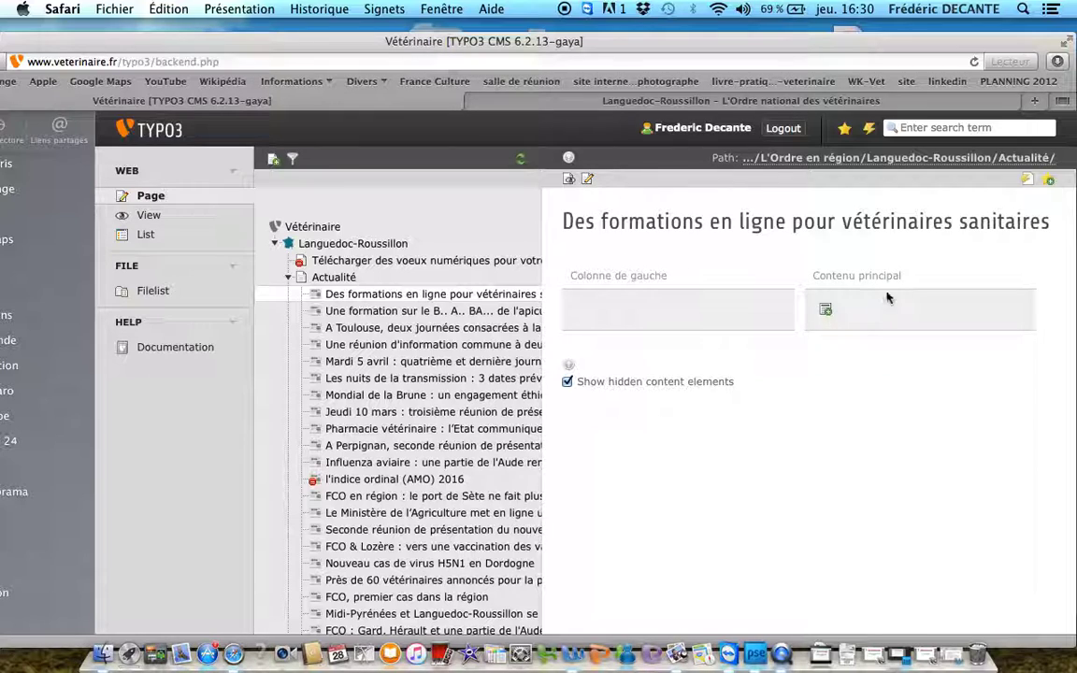
pyautogui.click(826, 316)
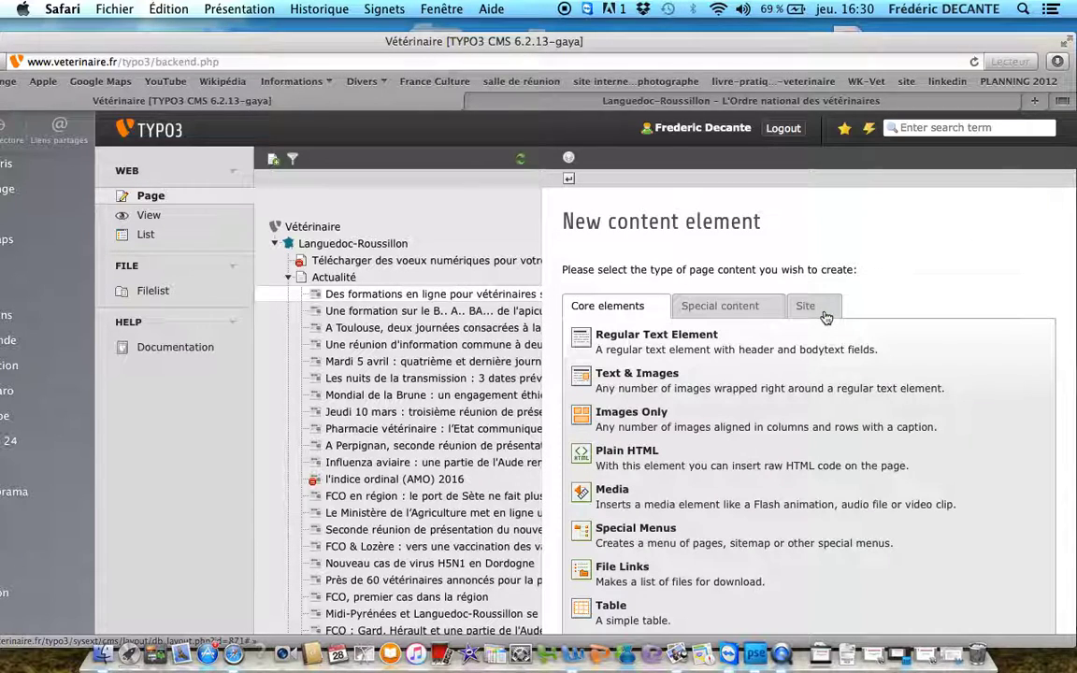
pyautogui.click(626, 375)
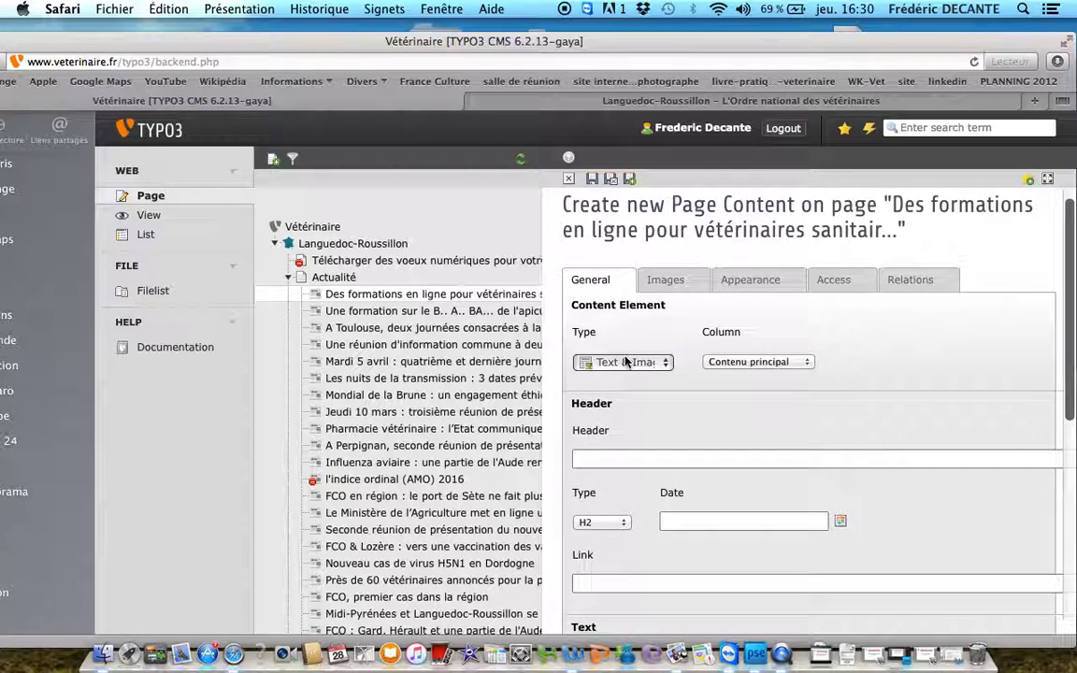
pyautogui.scroll(-3, 626, 355)
pyautogui.scroll(-3, 625, 343)
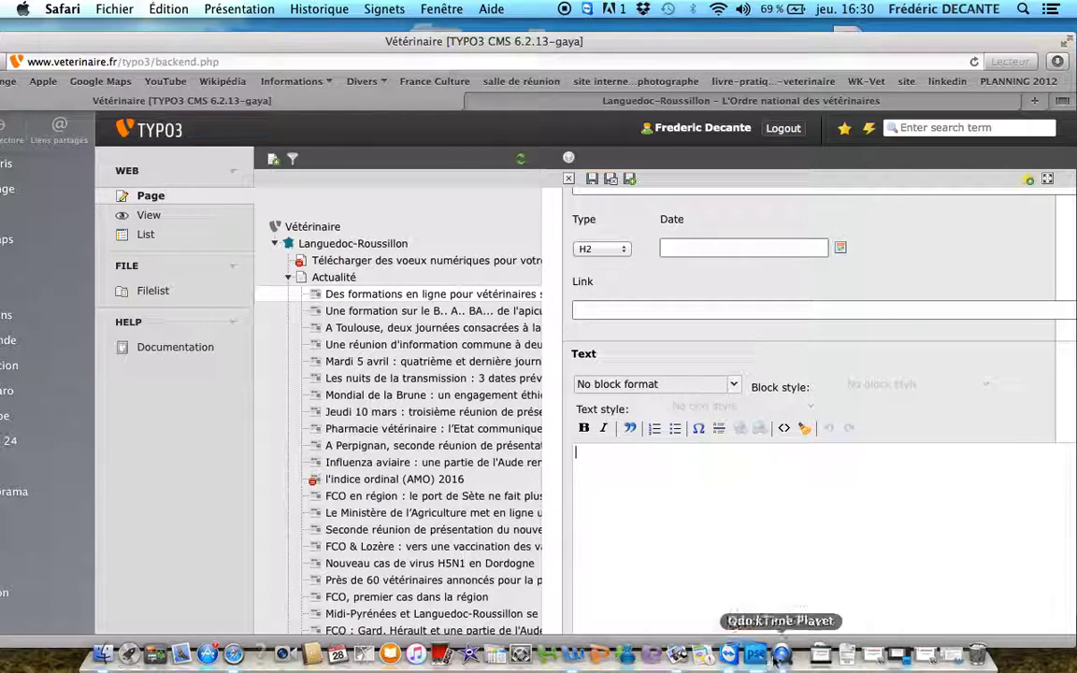
# Switch to Word and copy the entire text of Document1
pyautogui.click(573, 658)
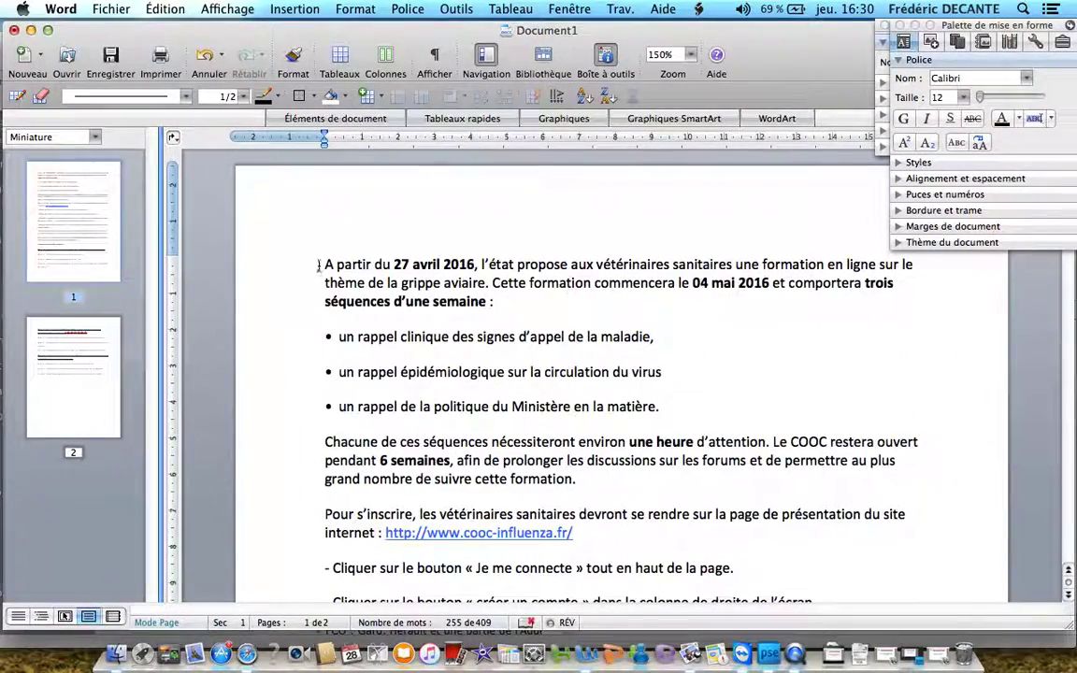
pyautogui.moveTo(323, 265); pyautogui.dragTo(540, 448)
pyautogui.moveTo(564, 483); pyautogui.dragTo(638, 662)
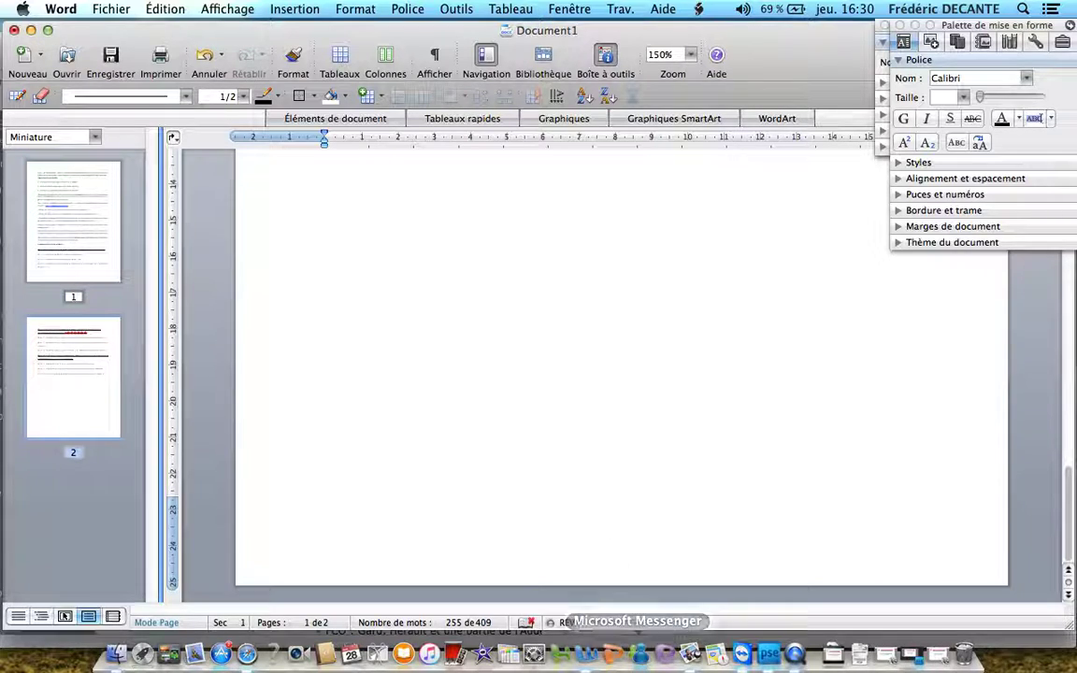
pyautogui.scroll(10, 609, 475)
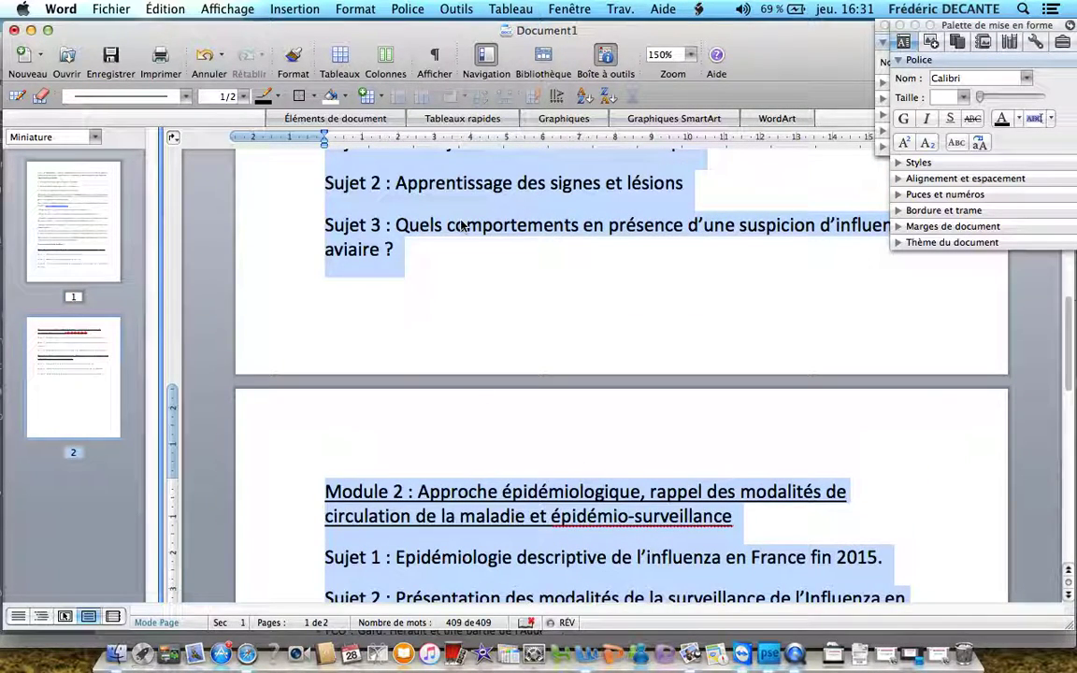
pyautogui.rightClick(460, 226)
pyautogui.click(491, 267)
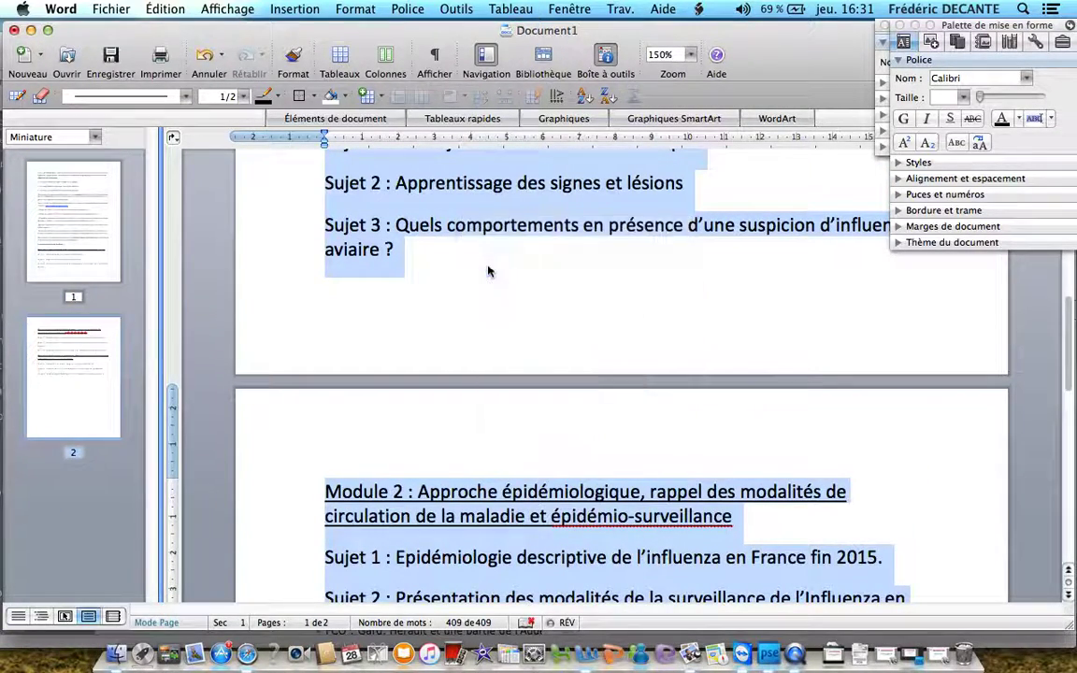
# Minimize Word and paste the copied article into the new content element's Text field in TYPO3
pyautogui.click(31, 30)
pyautogui.click(588, 473)
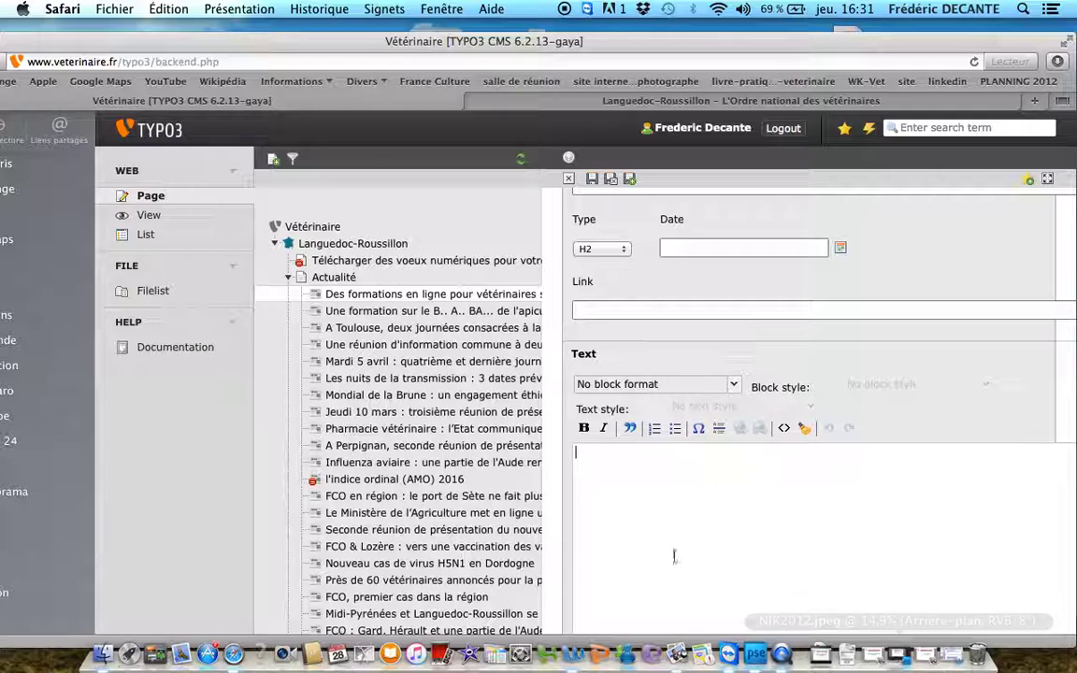
pyautogui.click(169, 9)
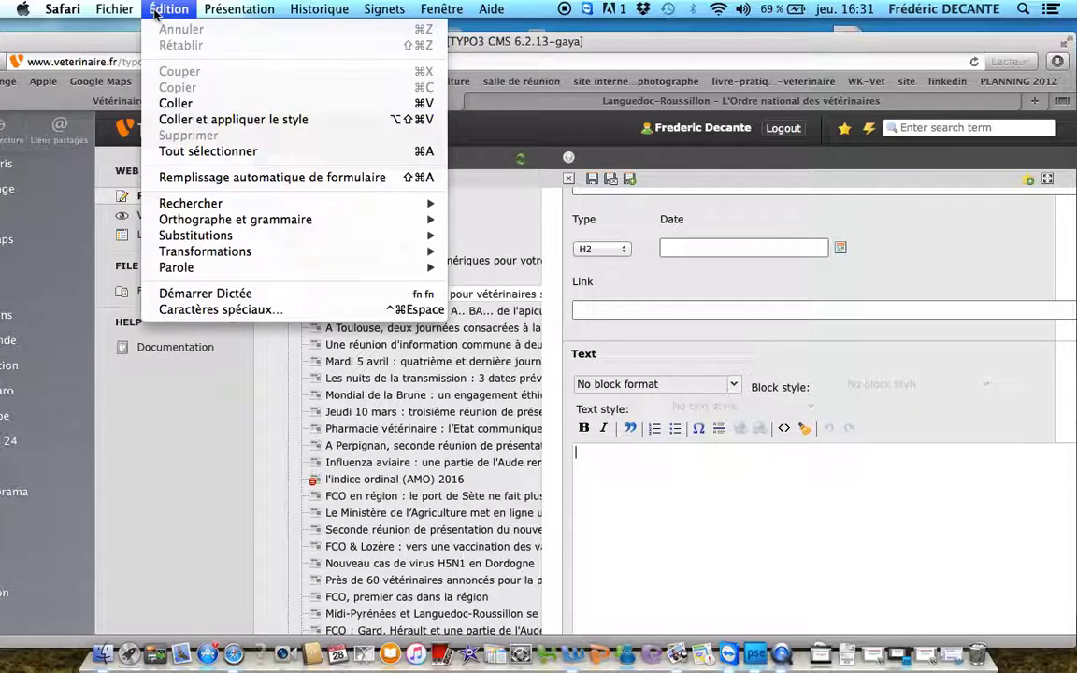
pyautogui.click(163, 98)
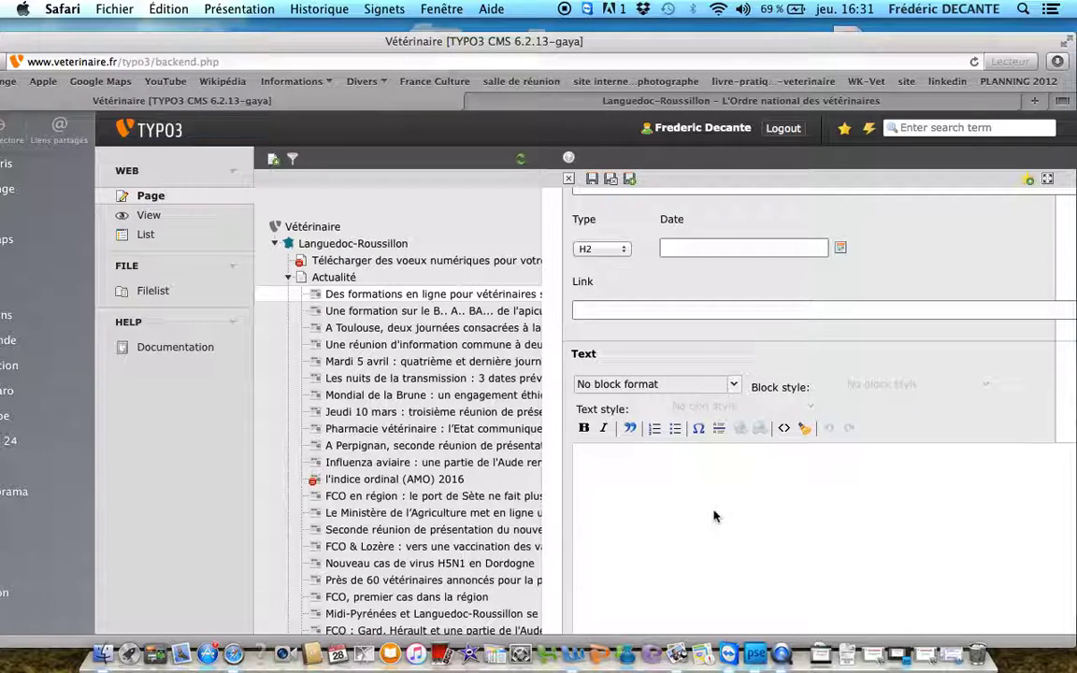
pyautogui.press('super+v')
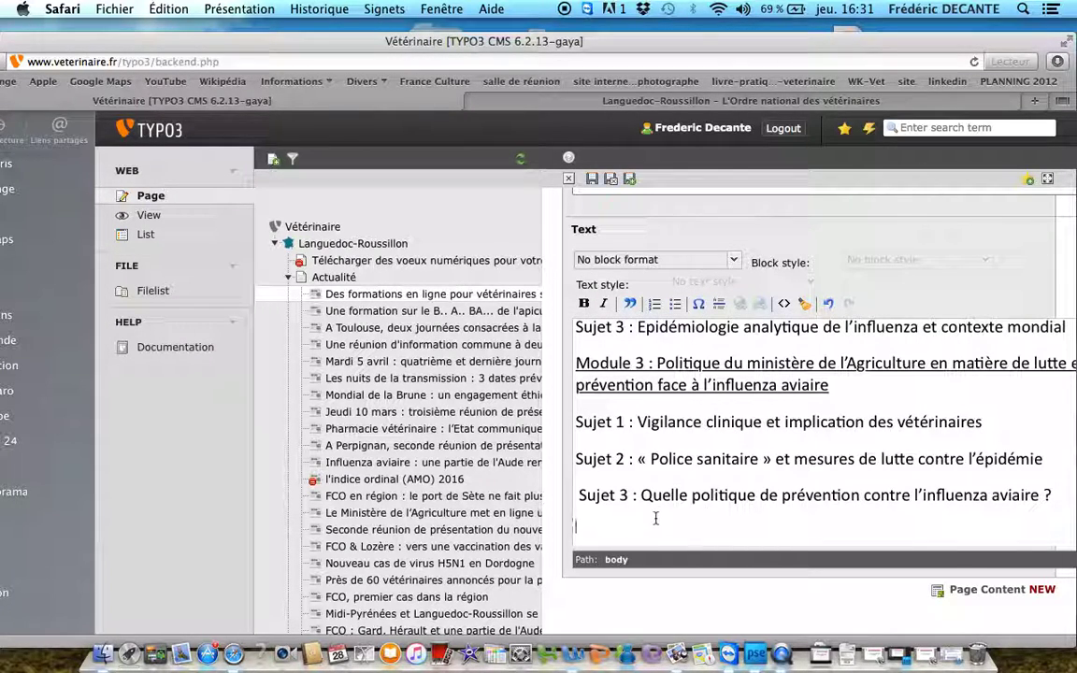
# Clean all the pasted text by removing HTML format, MS Word format, typographical punctuation, non-breaking spaces and images
pyautogui.press('super+a')
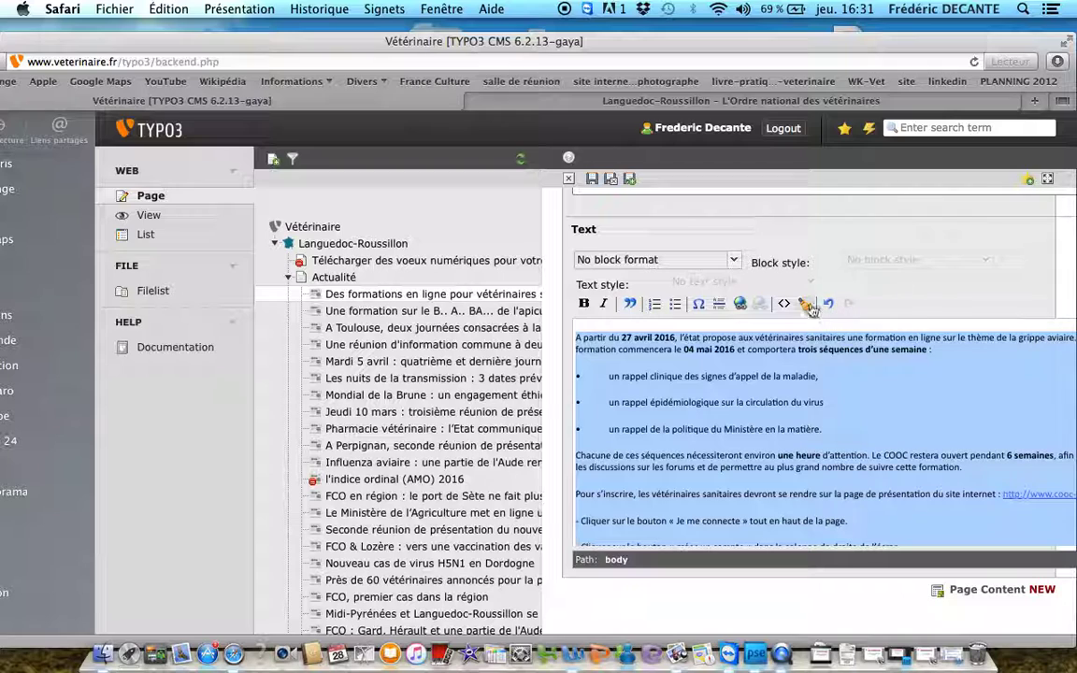
pyautogui.click(805, 305)
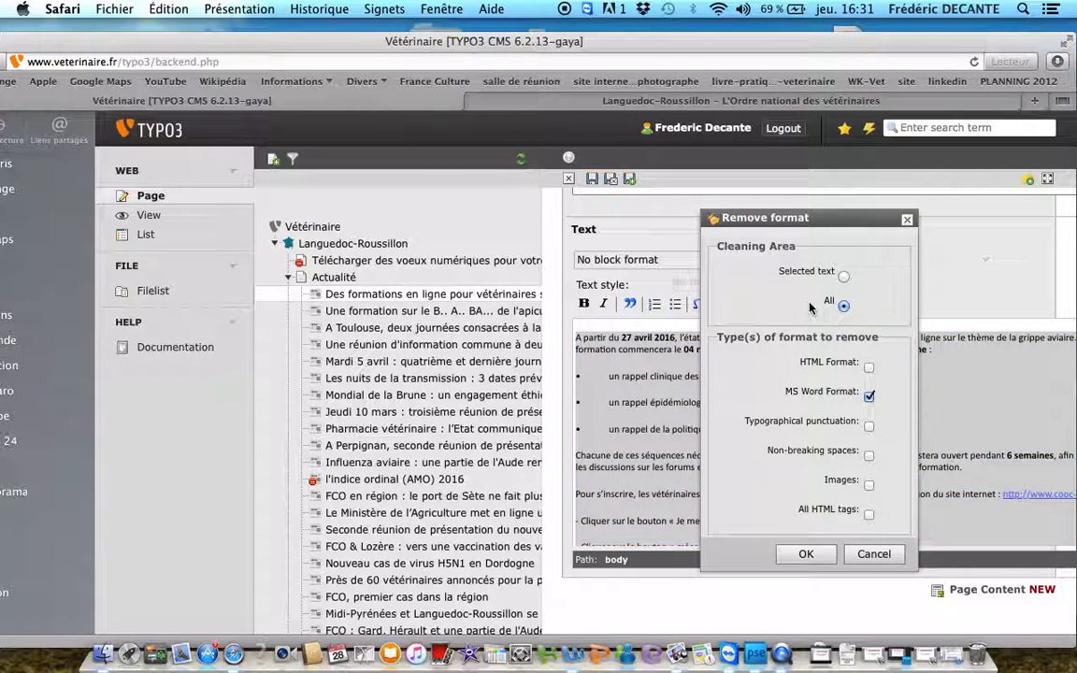
pyautogui.click(869, 427)
pyautogui.click(870, 455)
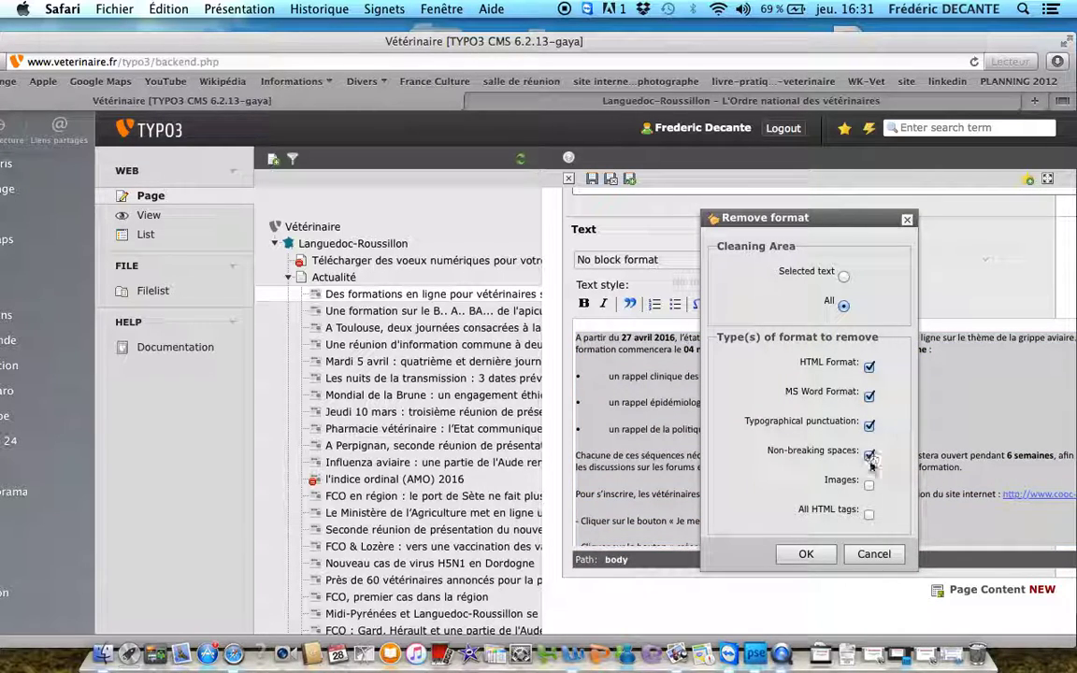
pyautogui.click(869, 485)
pyautogui.click(805, 553)
# Delete the leftover Word style code before "A partir du 27 avril 2016" at the start of the text
pyautogui.scroll(-5, 732, 421)
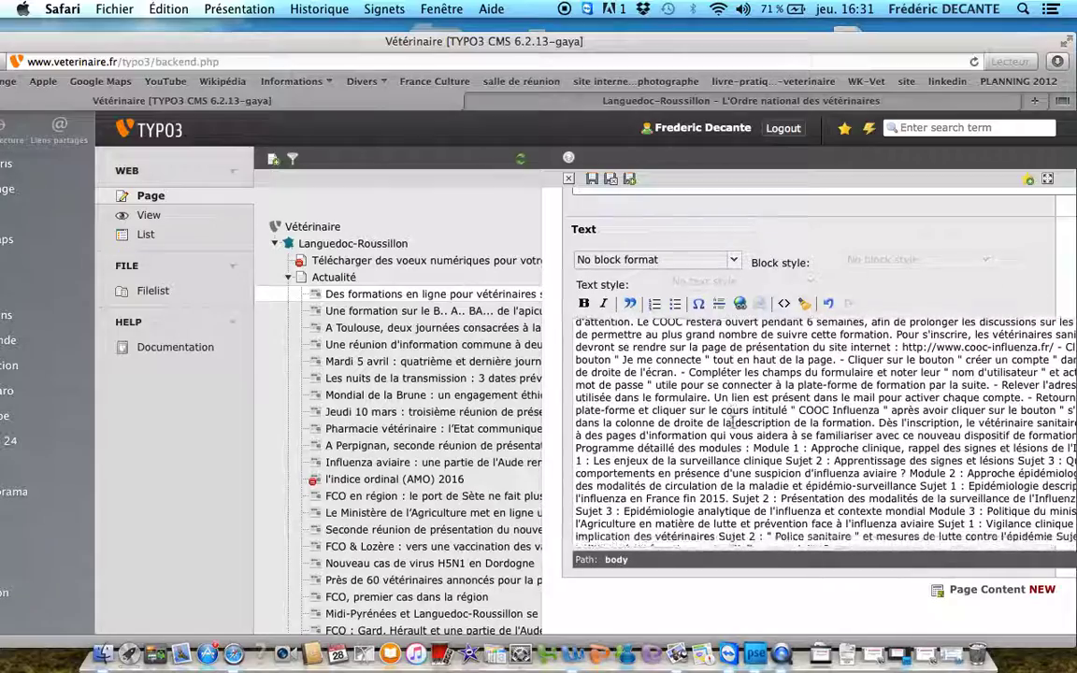
pyautogui.scroll(4, 732, 422)
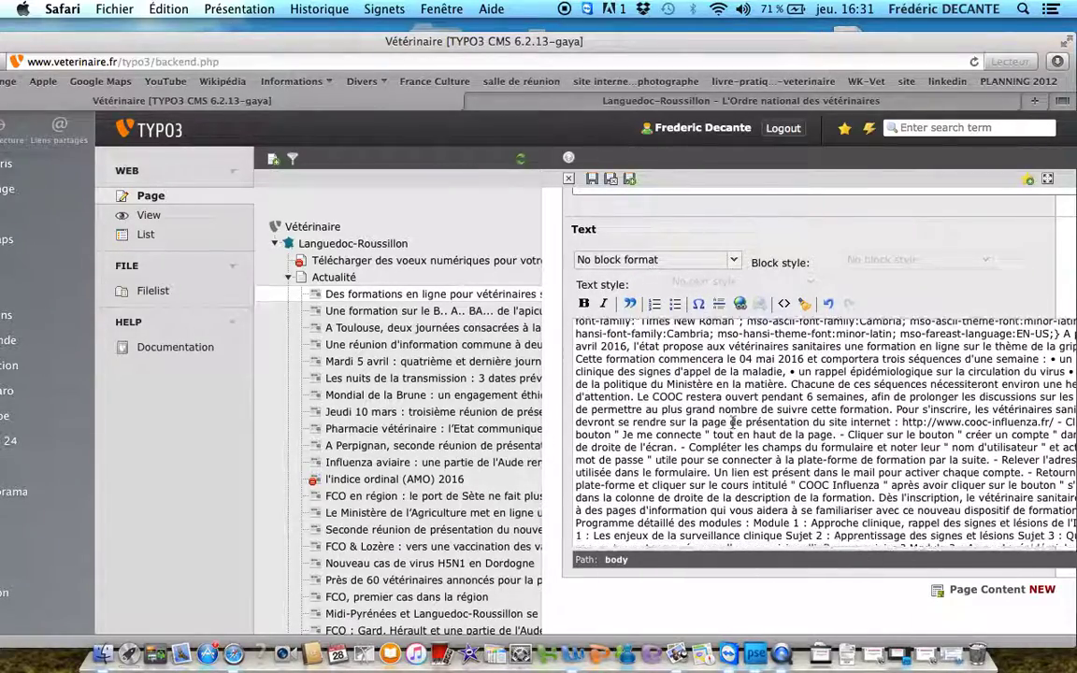
pyautogui.scroll(3, 732, 425)
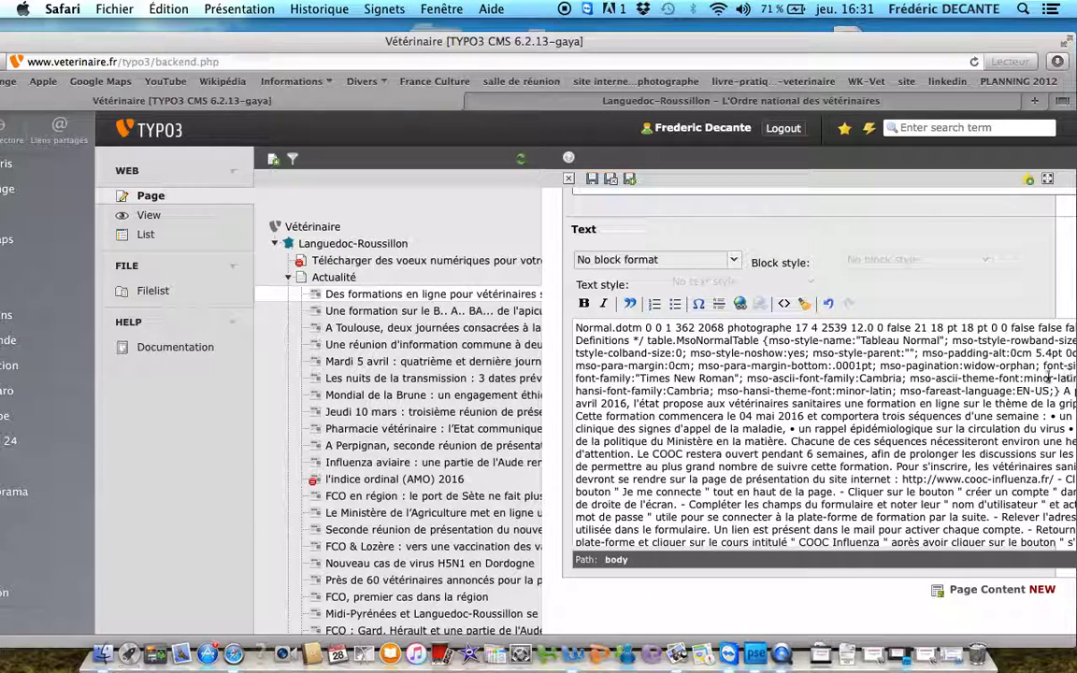
pyautogui.moveTo(1061, 391); pyautogui.dragTo(576, 327)
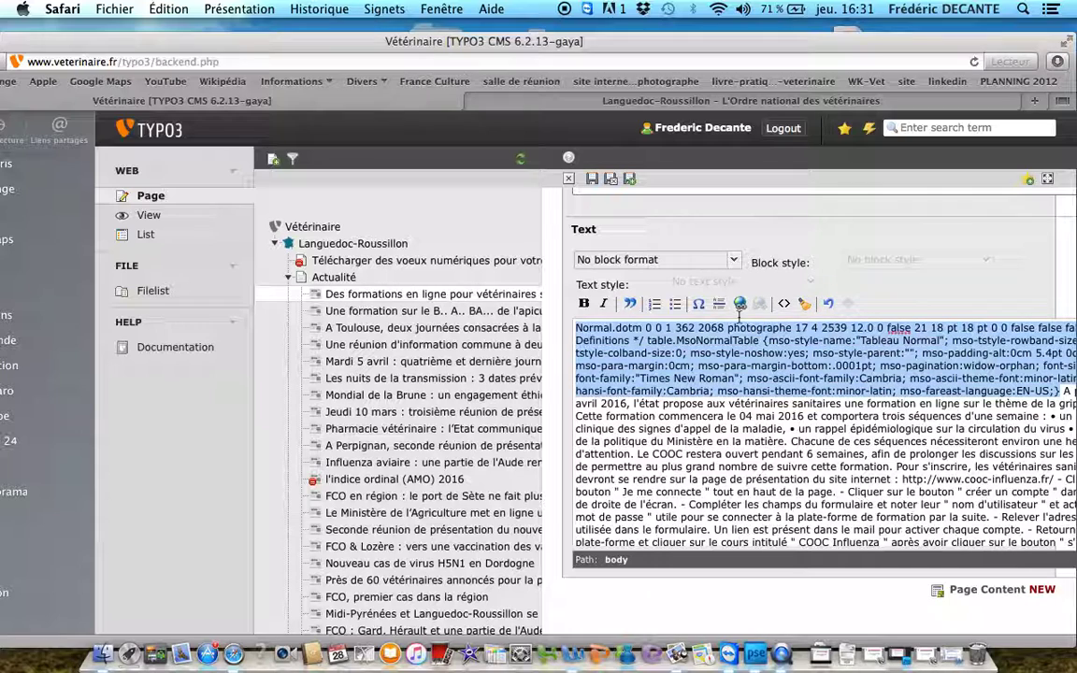
pyautogui.press('BackSpace')
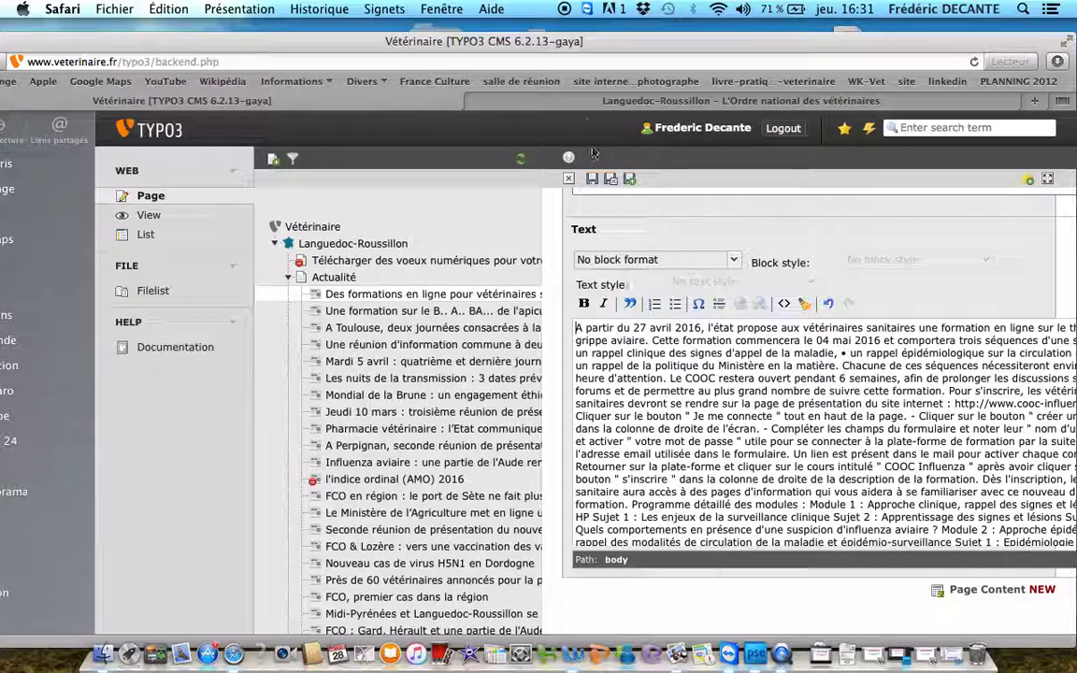
# Reposition the browser window and widen it until the text editor's full line width fits
pyautogui.moveTo(564, 42); pyautogui.dragTo(383, 29)
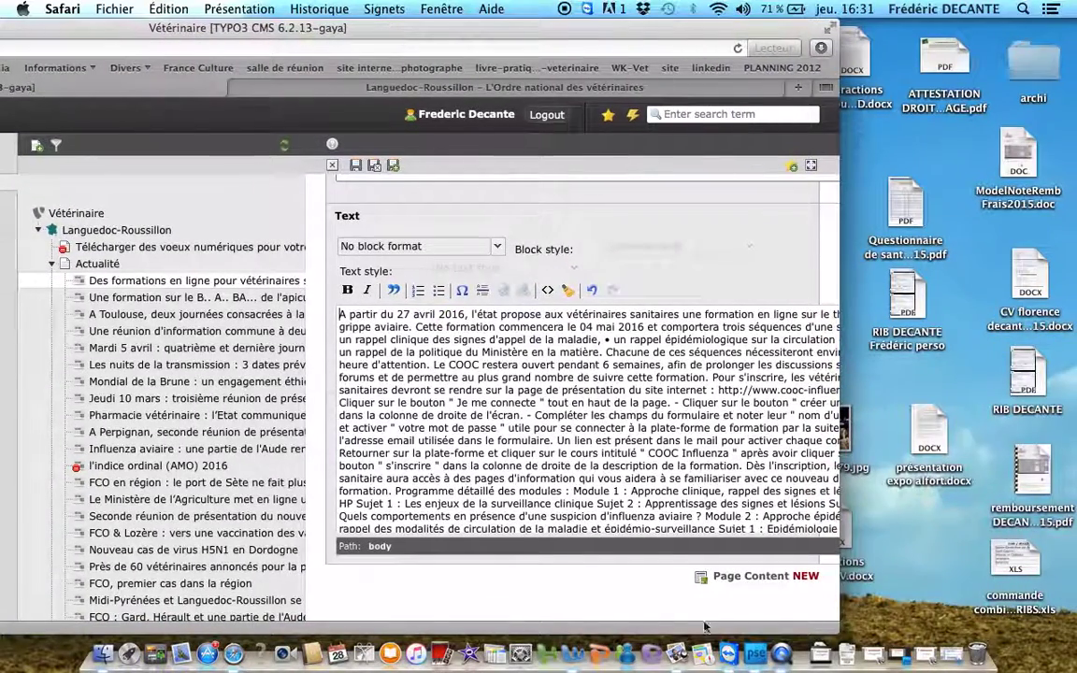
pyautogui.moveTo(838, 592); pyautogui.dragTo(1018, 592)
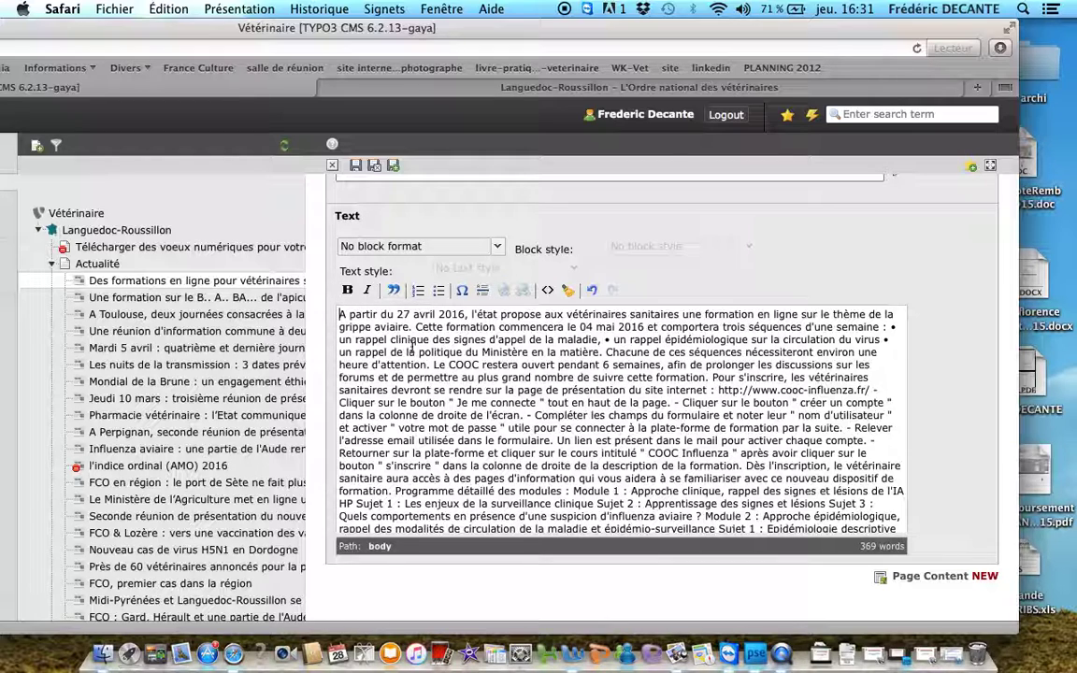
# Start new paragraphs at "Cette formation commencera" and after "trois séquences d'une semaine :"
pyautogui.click(415, 327)
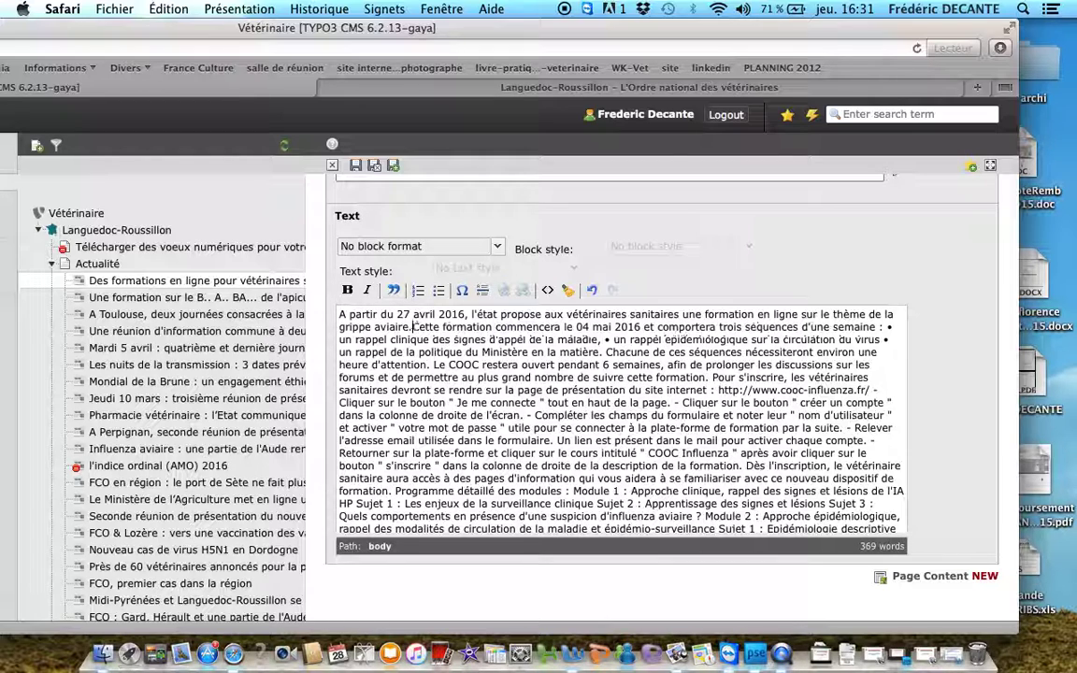
pyautogui.press('Return')
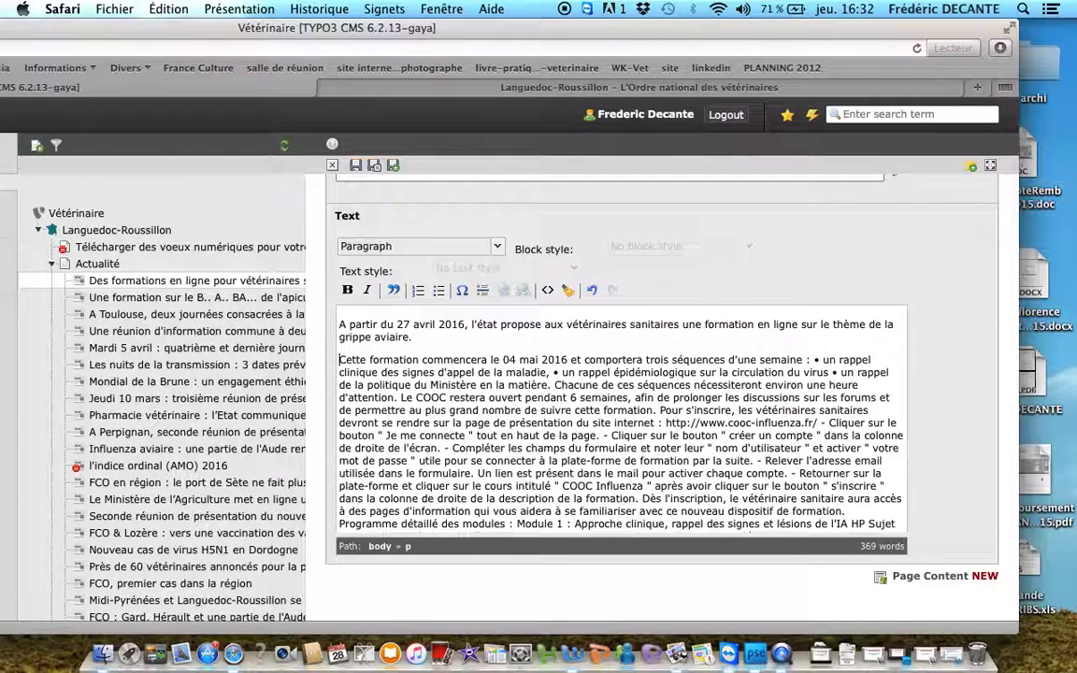
pyautogui.click(814, 359)
pyautogui.press('Return')
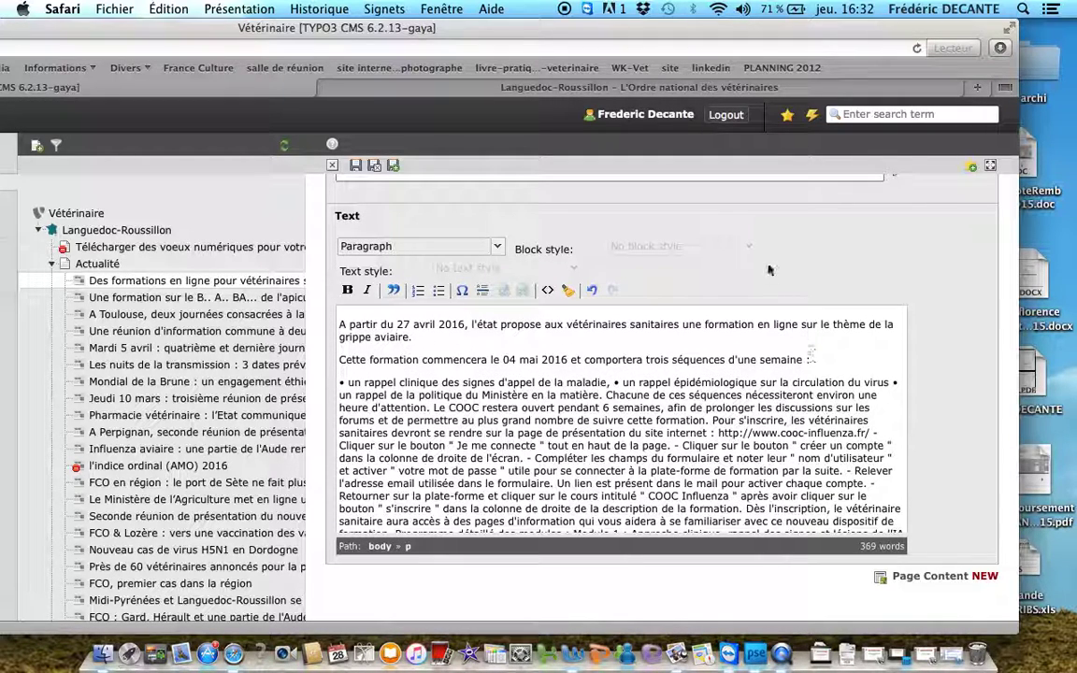
# Turn the text from "un rappel clinique" into a bulleted list, remove its pasted bullet characters and split off "un rappel épidémiologique" as the second item
pyautogui.click(438, 291)
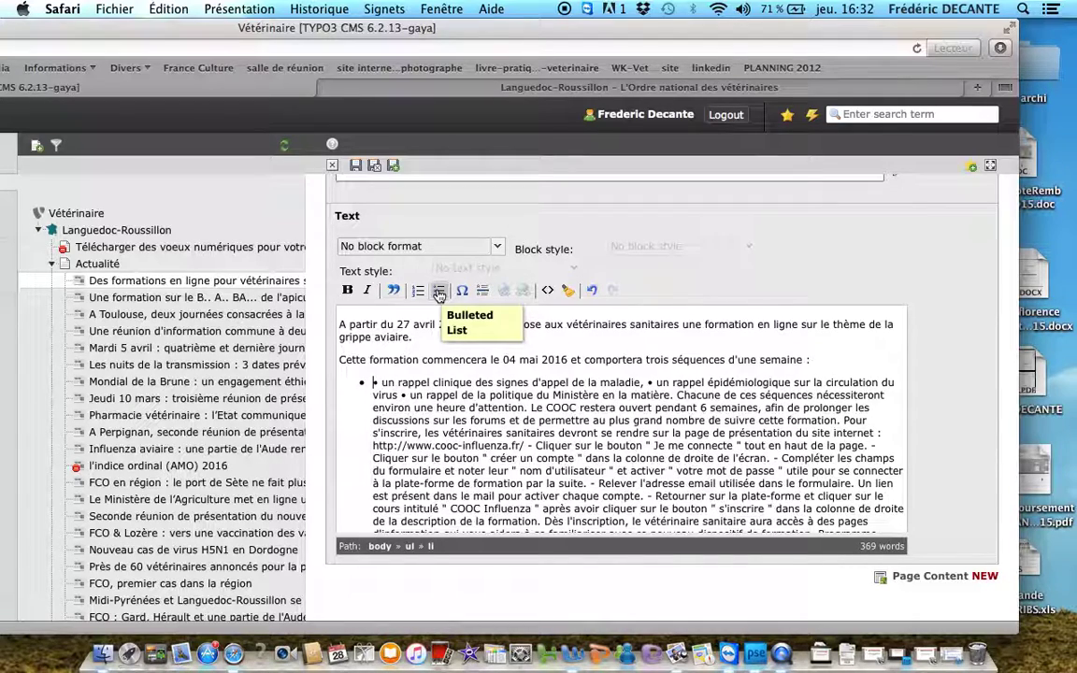
pyautogui.click(385, 382)
pyautogui.press('BackSpace')
pyautogui.press('BackSpace')
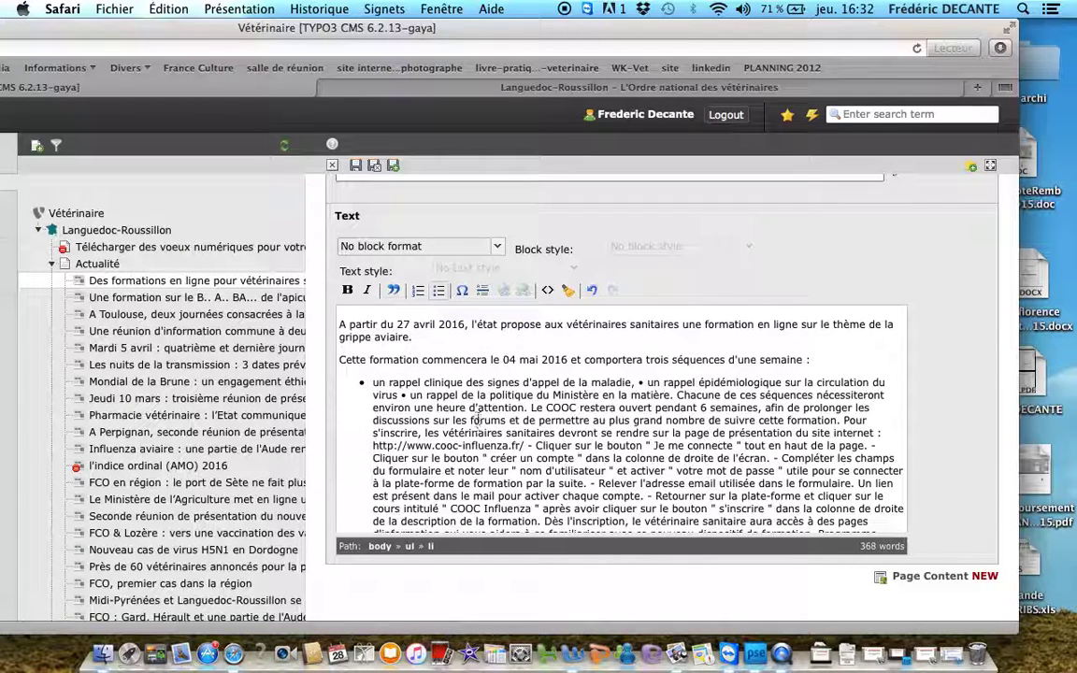
pyautogui.click(645, 382)
pyautogui.press('BackSpace')
pyautogui.press('Return')
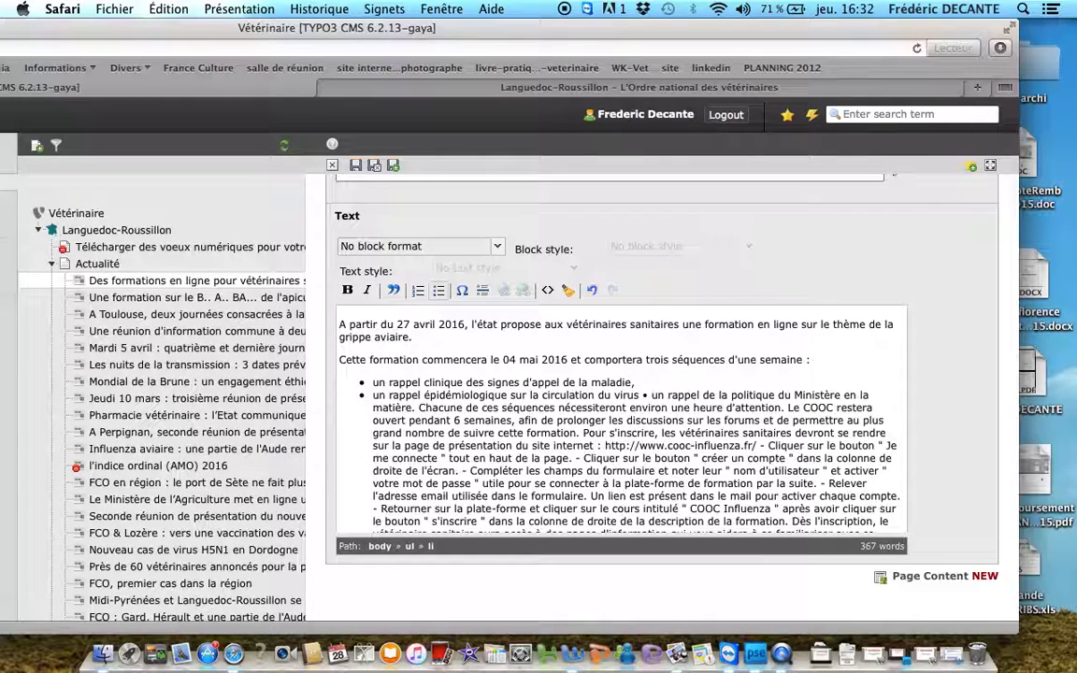
# Replace the pasted bullet after "circulation du virus" with a comma and make "un rappel de la politique du Ministère" the third list item
pyautogui.click(651, 395)
pyautogui.press('BackSpace')
pyautogui.press('BackSpace')
pyautogui.press('BackSpace')
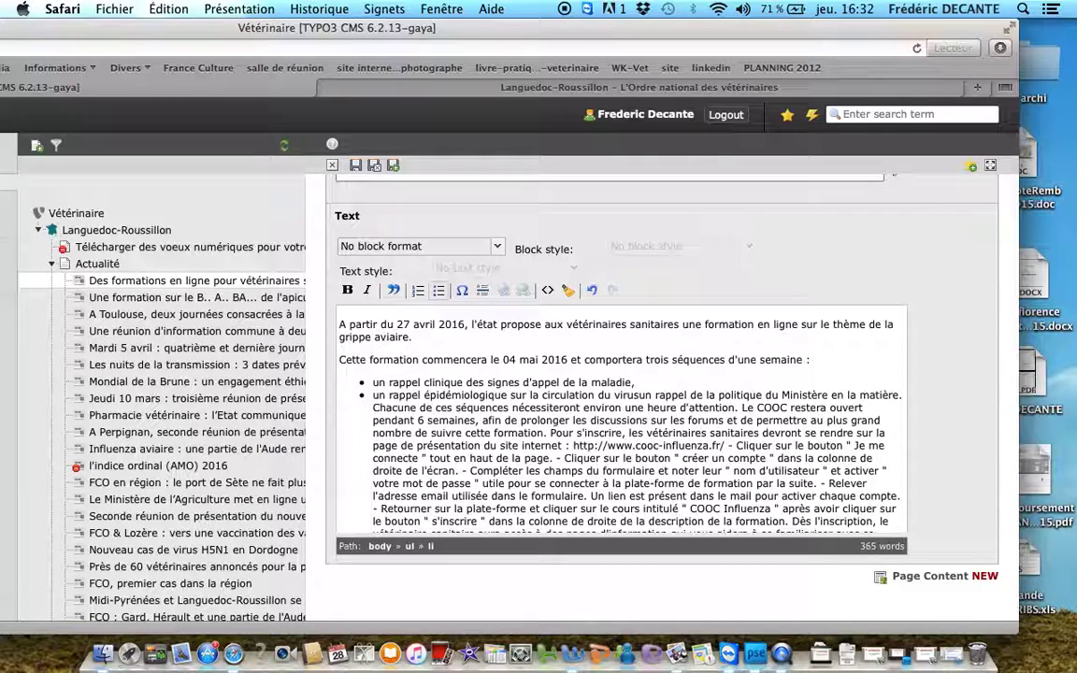
pyautogui.write(',')
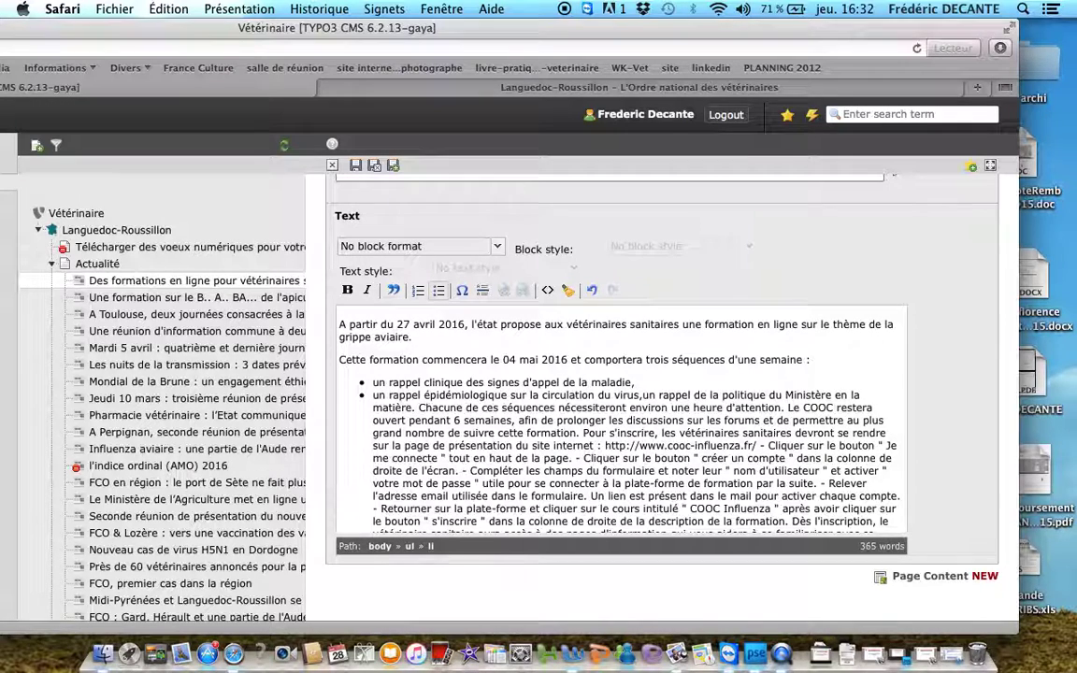
pyautogui.press('Return')
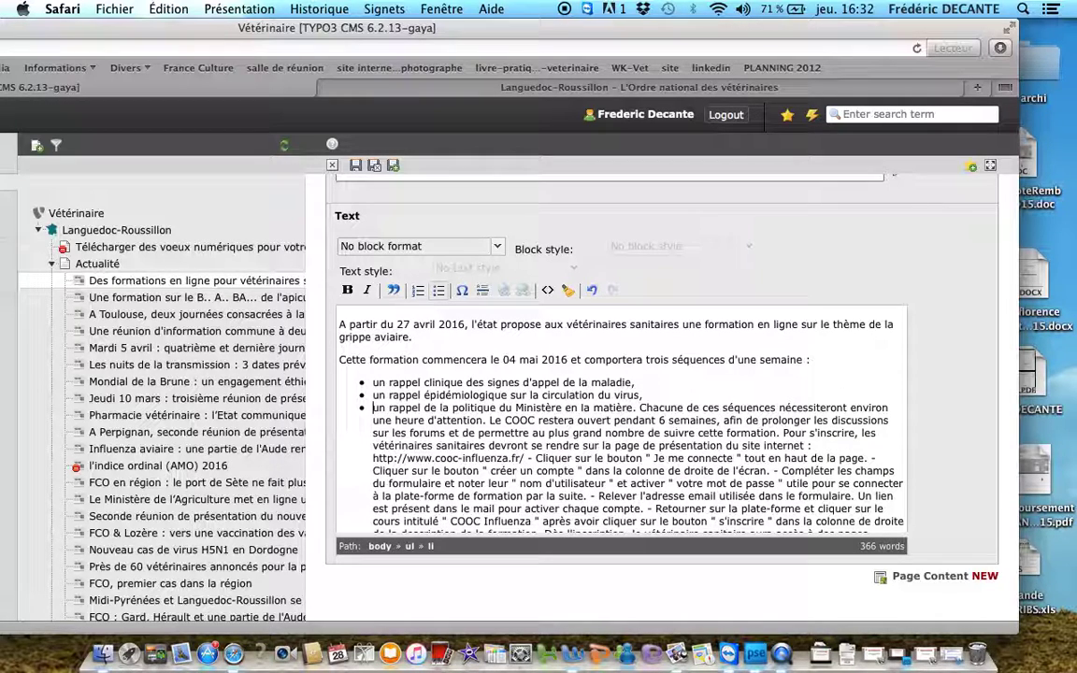
# End the bulleted list after "en la matière." so that "Chacune de ces séquences" starts as normal text
pyautogui.click(642, 407)
pyautogui.press('Return')
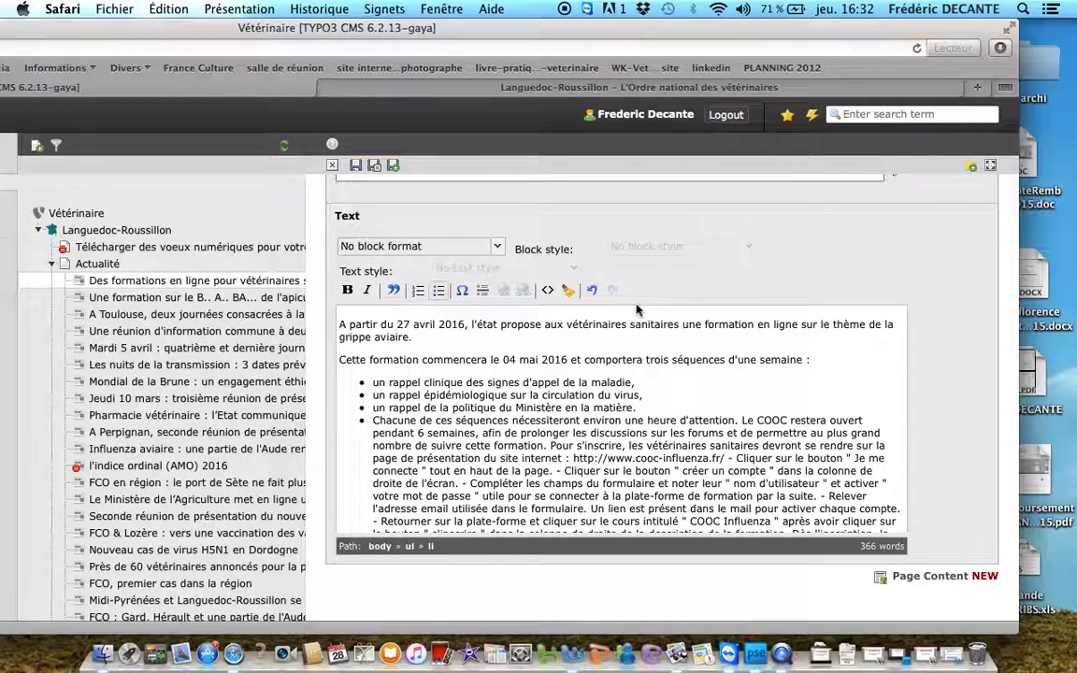
pyautogui.click(438, 289)
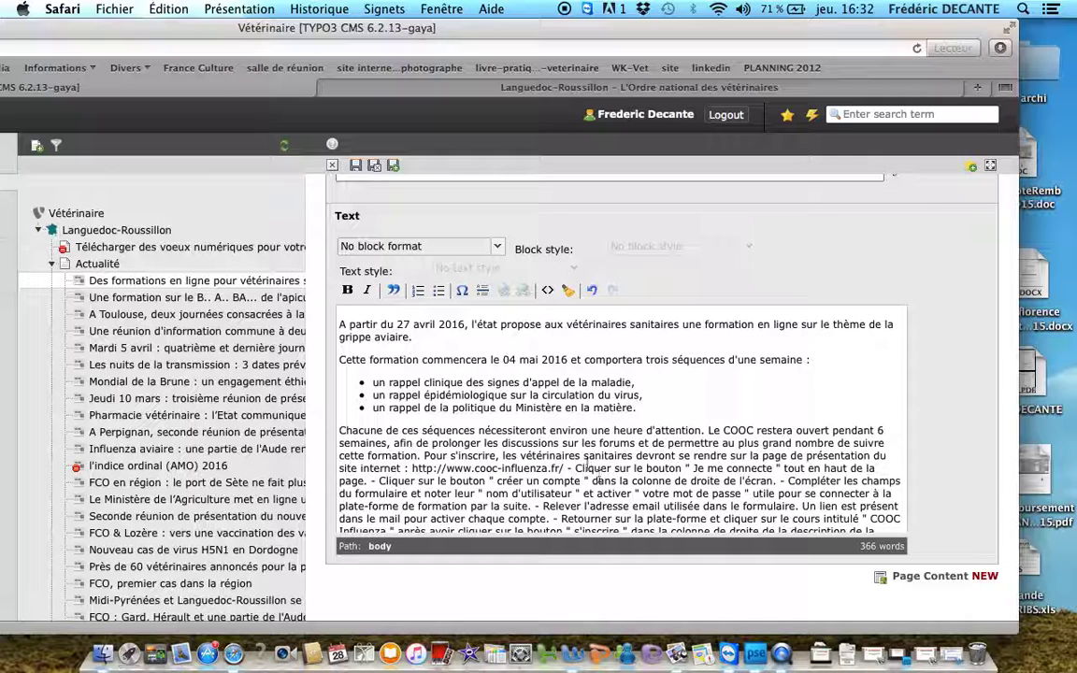
pyautogui.scroll(-2, 701, 468)
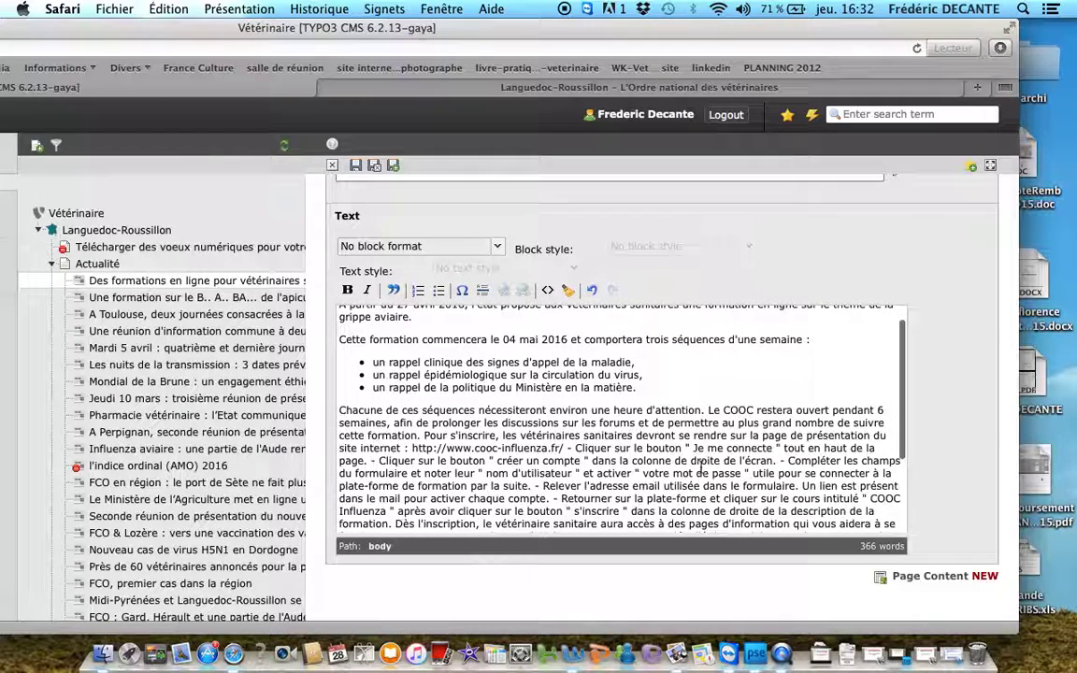
pyautogui.click(423, 435)
pyautogui.press('Return')
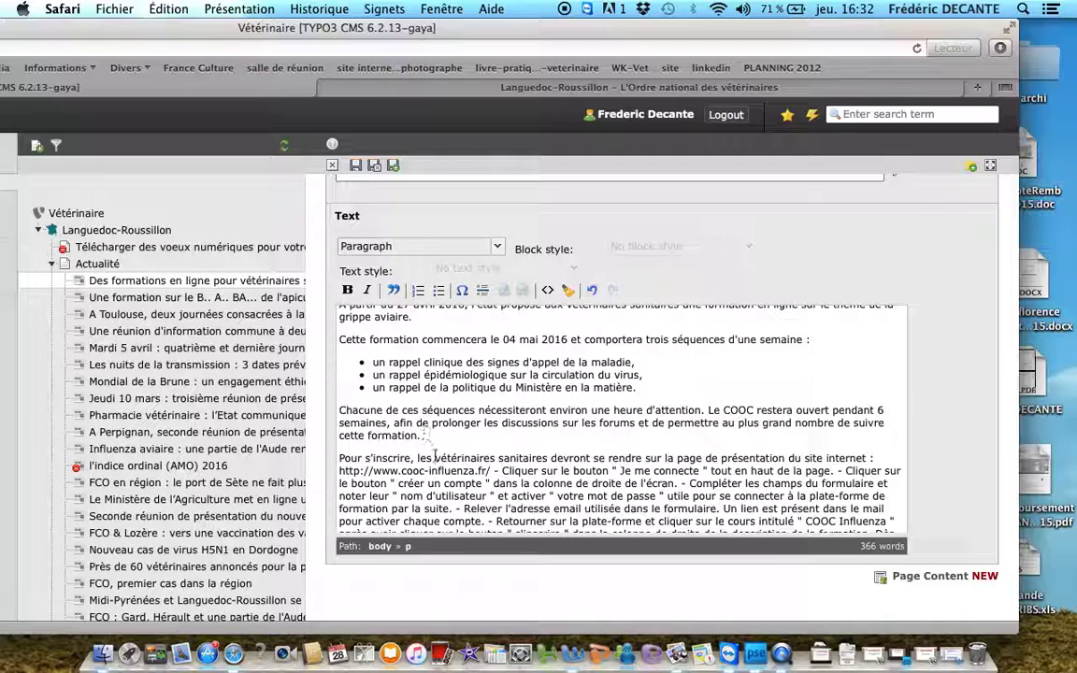
pyautogui.scroll(-2, 449, 482)
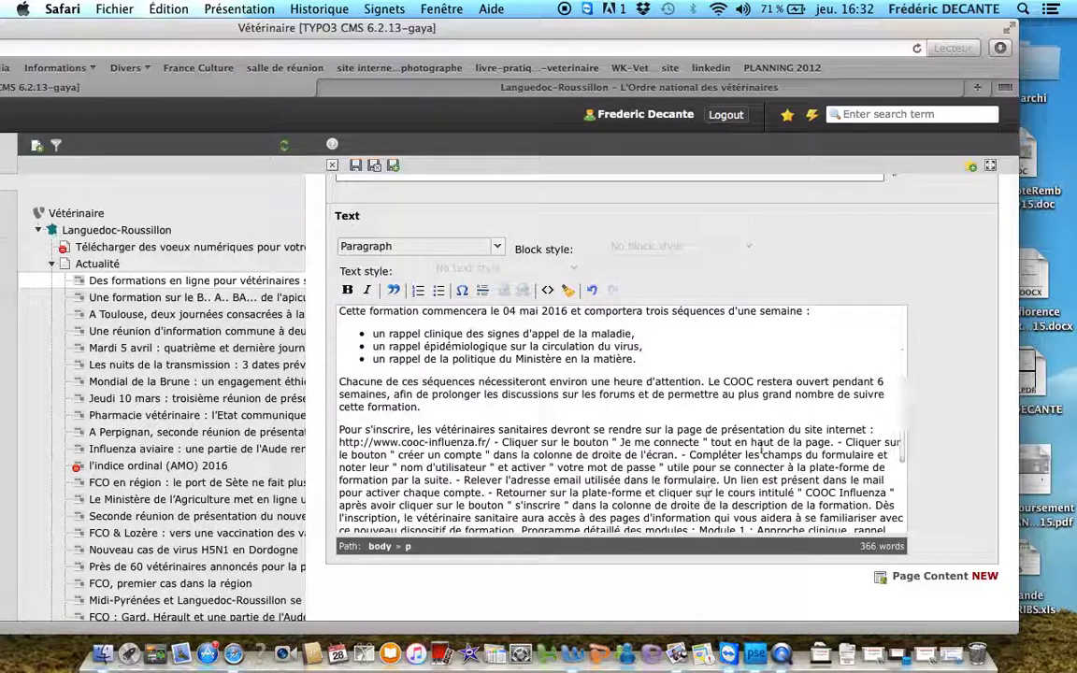
pyautogui.click(494, 442)
pyautogui.press('Return')
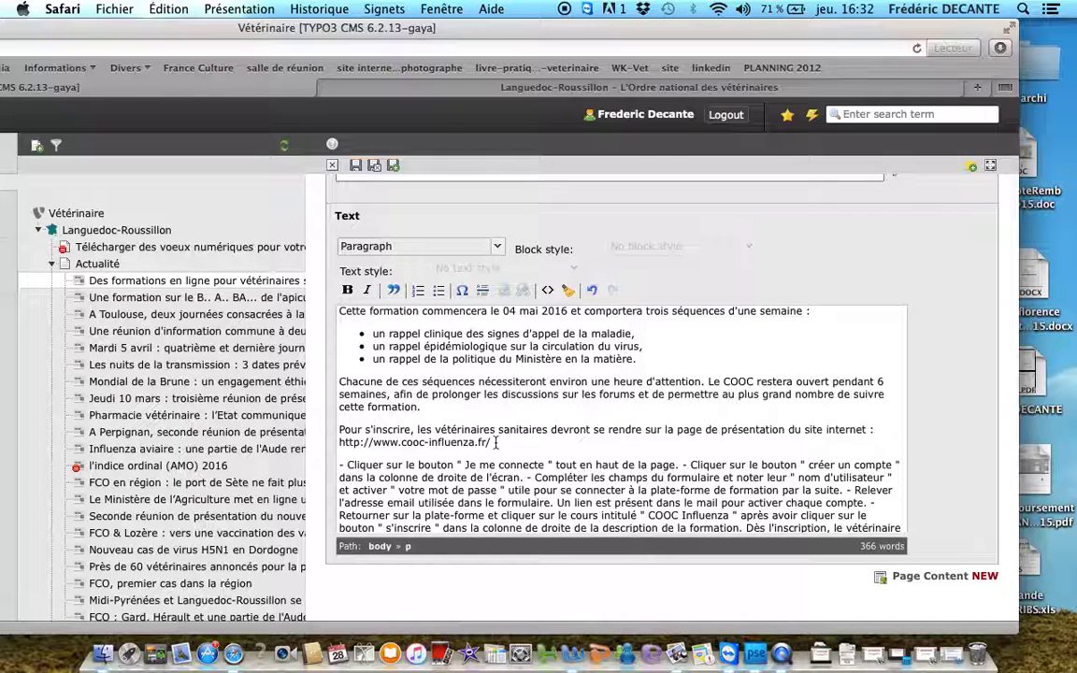
# Remove the dash before "Cliquer sur le bouton " Je me connecte "" and turn that paragraph into a bulleted list
pyautogui.click(346, 465)
pyautogui.press('BackSpace')
pyautogui.press('BackSpace')
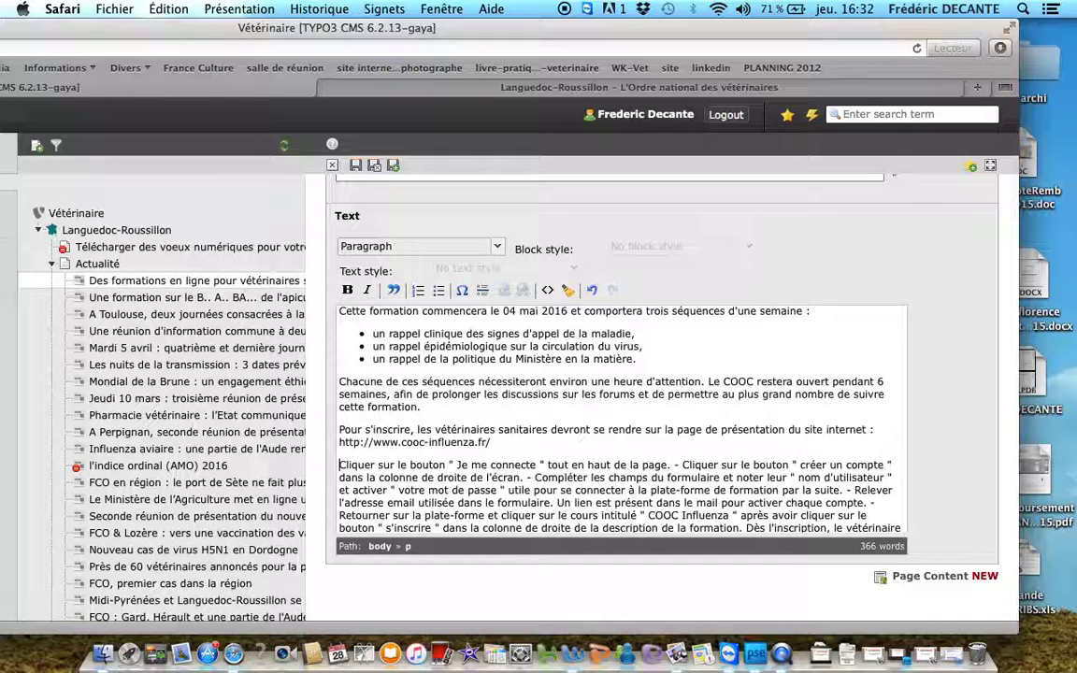
pyautogui.click(438, 290)
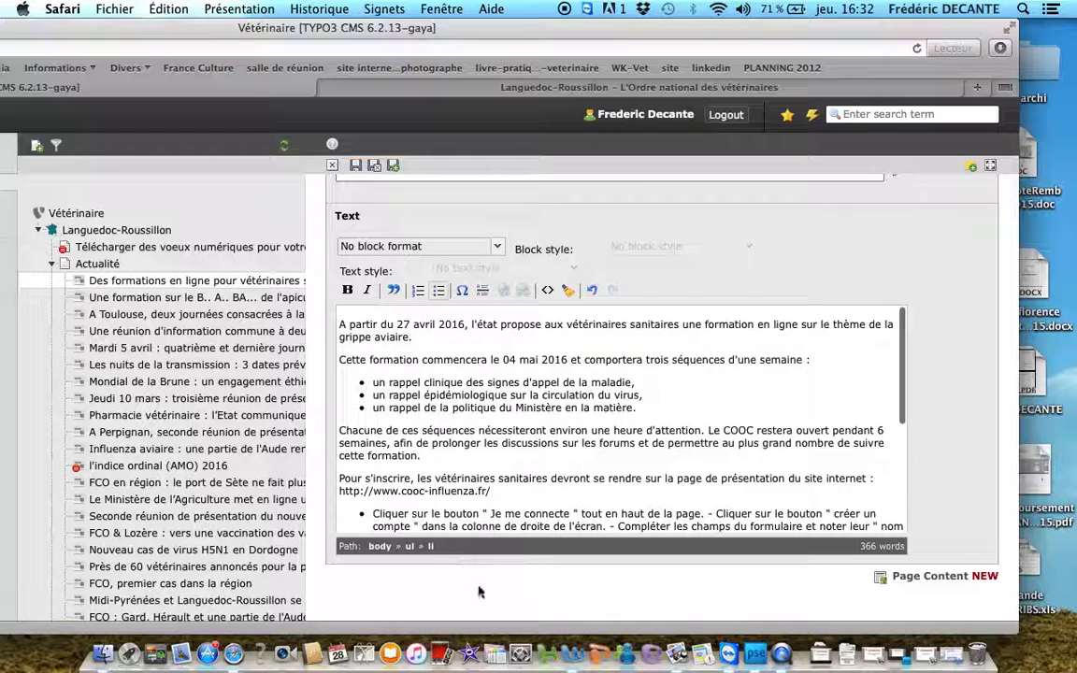
# Replace the period and dash after "tout en haut de la page" with a comma and split off "créer un compte" as the second item
pyautogui.scroll(-3, 461, 496)
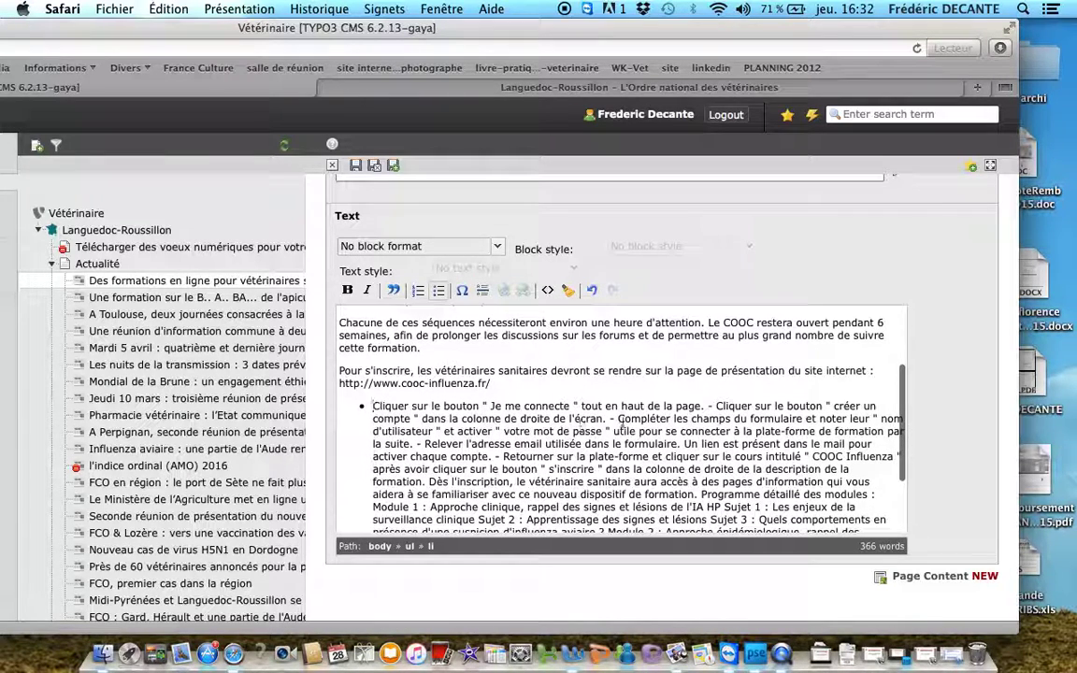
pyautogui.click(717, 405)
pyautogui.press('BackSpace')
pyautogui.press('BackSpace')
pyautogui.press('Return')
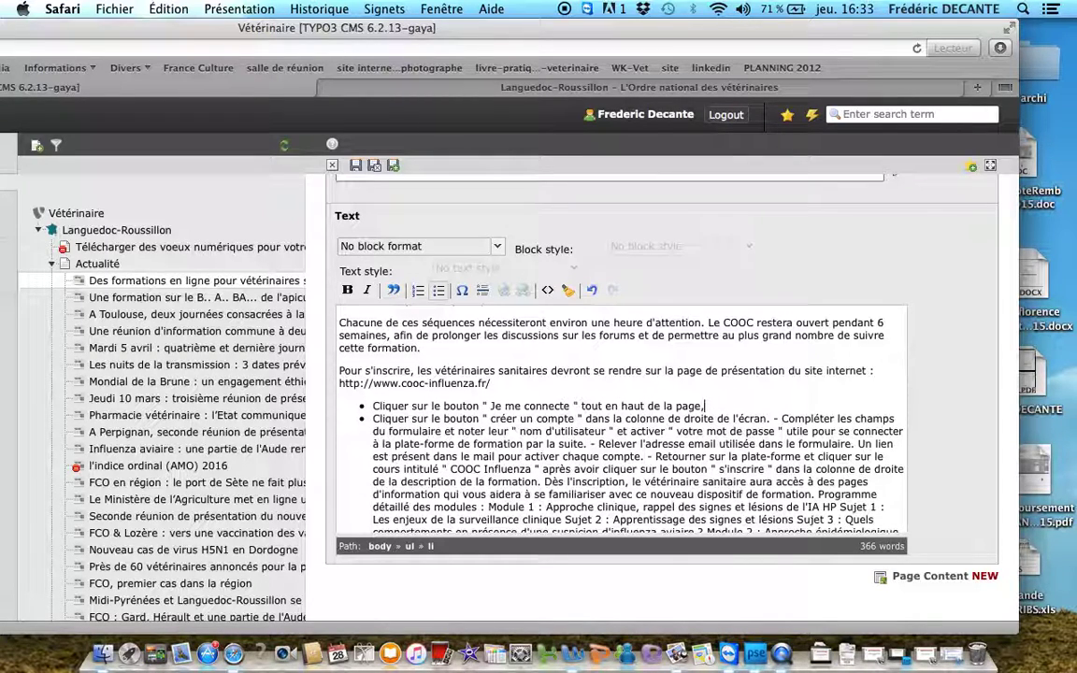
# Remove the period and dash after "colonne de droite de l'écran" and make "Compléter les champs du formulaire" a separate list item
pyautogui.click(782, 419)
pyautogui.press('BackSpace')
pyautogui.press('BackSpace')
pyautogui.press('BackSpace')
pyautogui.press('BackSpace')
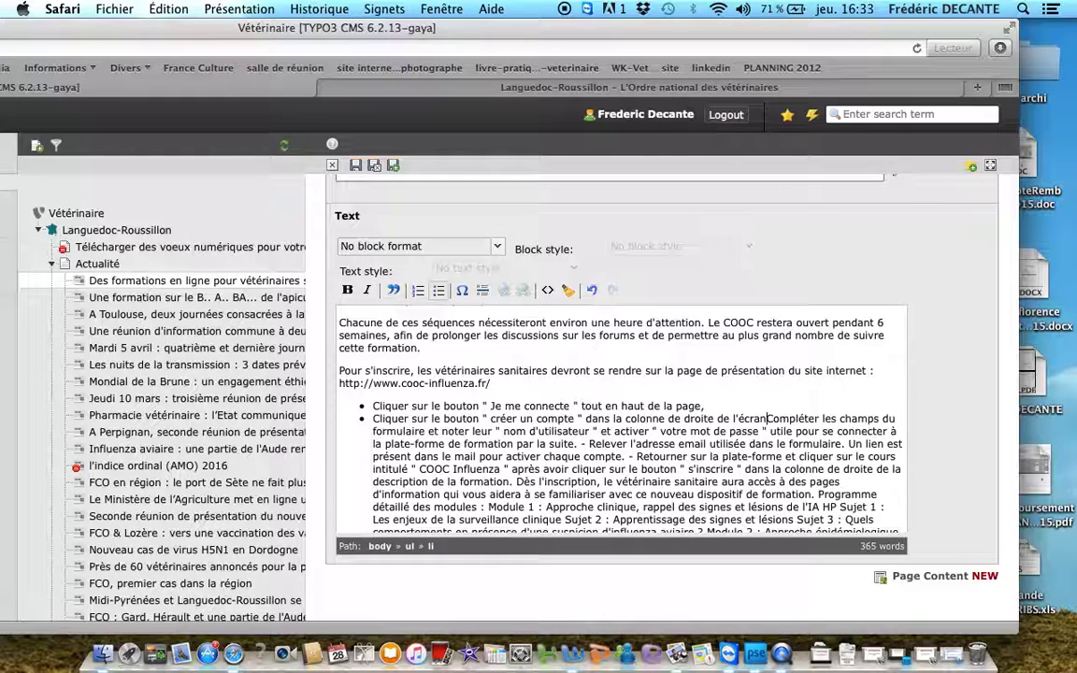
pyautogui.press('Return')
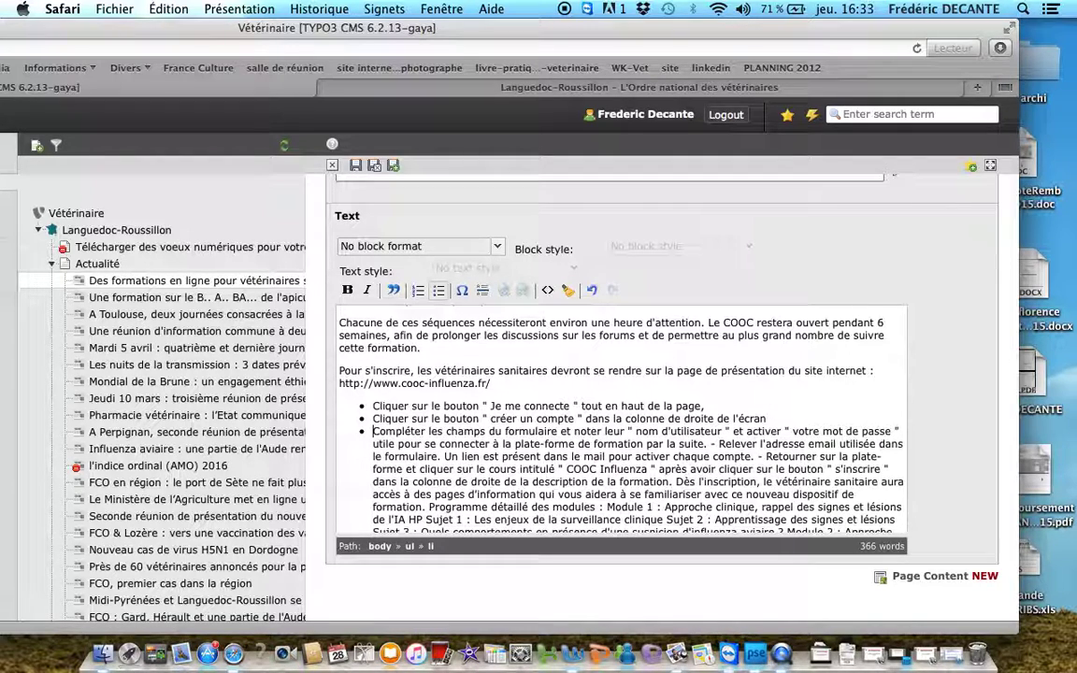
# Remove the dash before "Relever l'adresse email" and make that instruction a separate list item
pyautogui.click(711, 444)
pyautogui.press('BackSpace')
pyautogui.press('BackSpace')
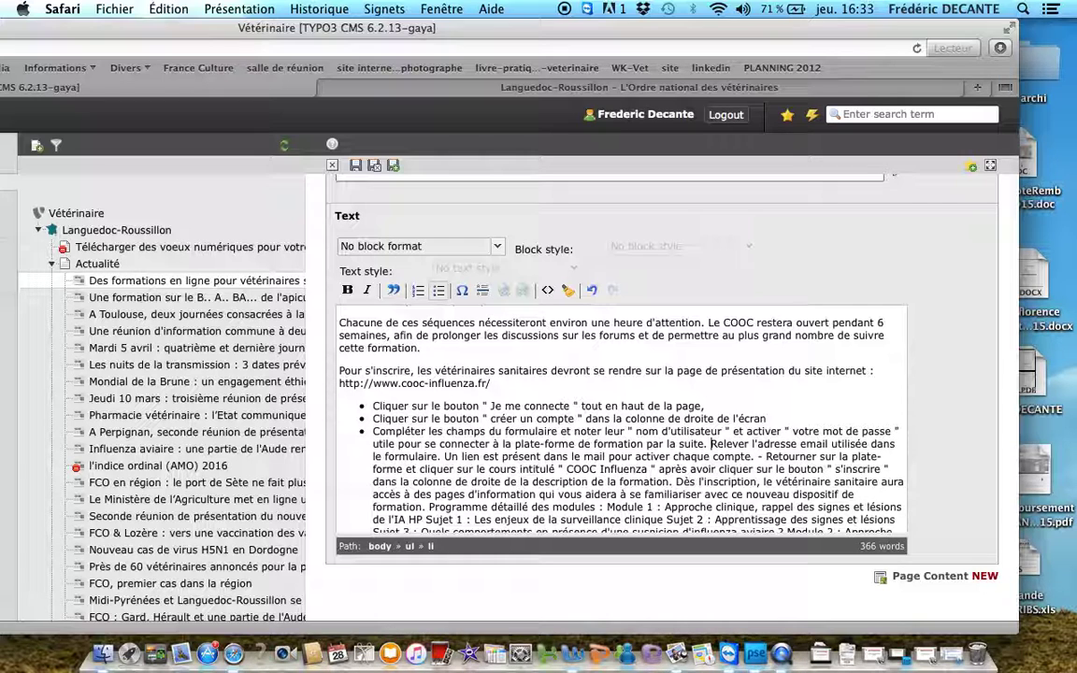
pyautogui.press('Return')
# Replace the period and dash after "activer chaque compte" with a comma and make "Retourner sur la plate-forme" a separate list item
pyautogui.scroll(-1, 717, 443)
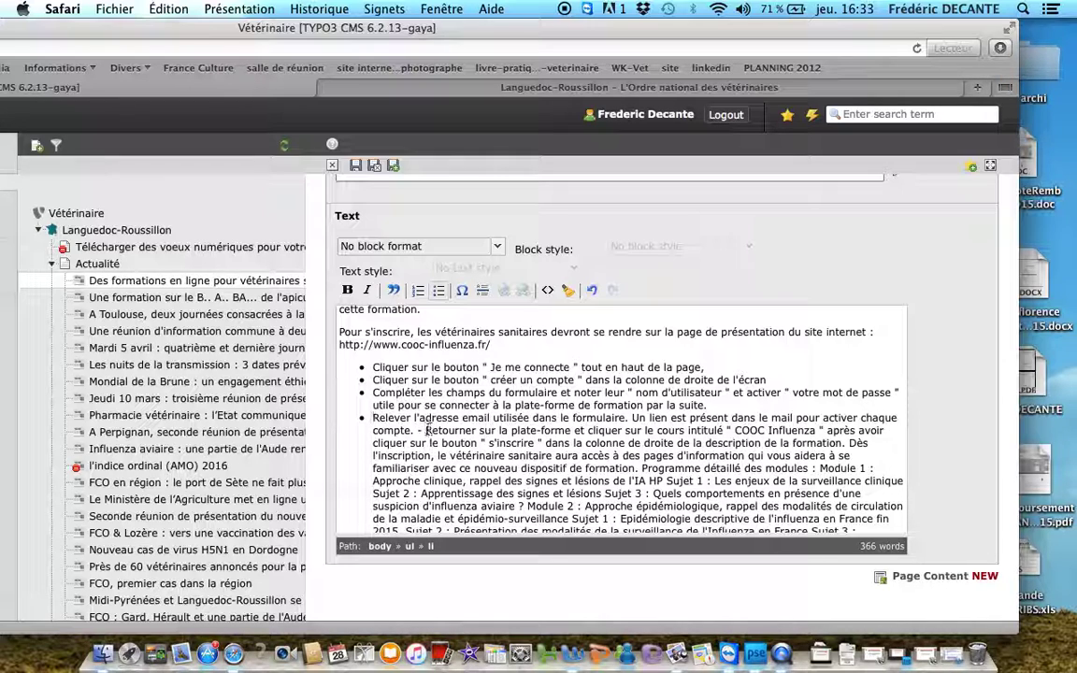
pyautogui.click(425, 431)
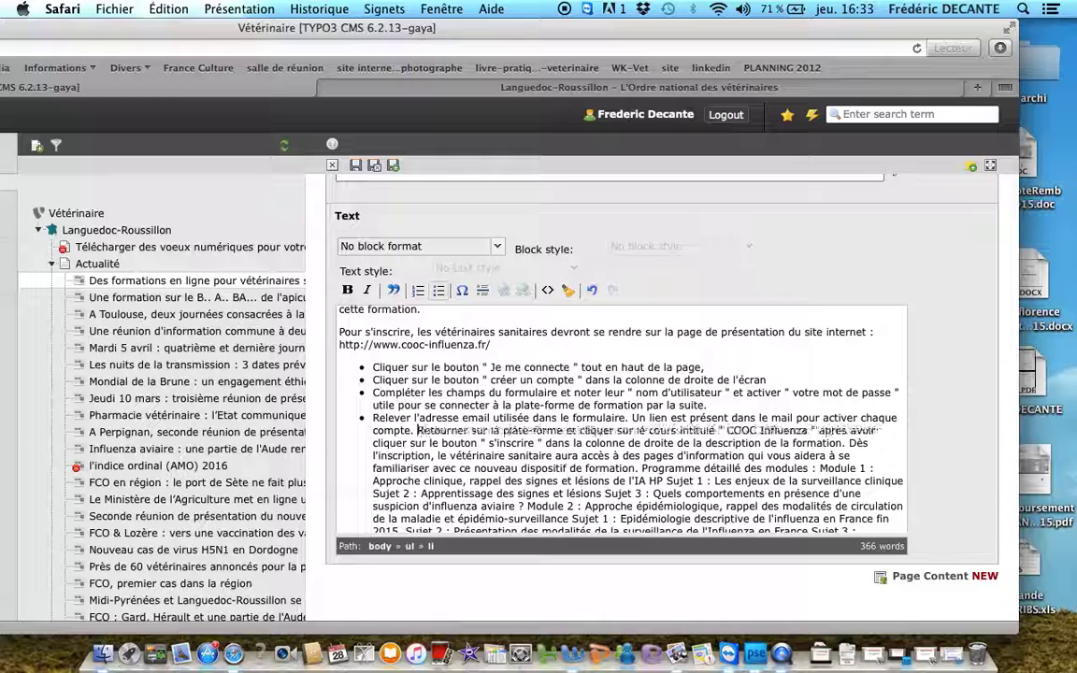
pyautogui.press('BackSpace')
pyautogui.press('BackSpace')
pyautogui.press('BackSpace')
pyautogui.press('BackSpace')
pyautogui.write(',')
pyautogui.press('Return')
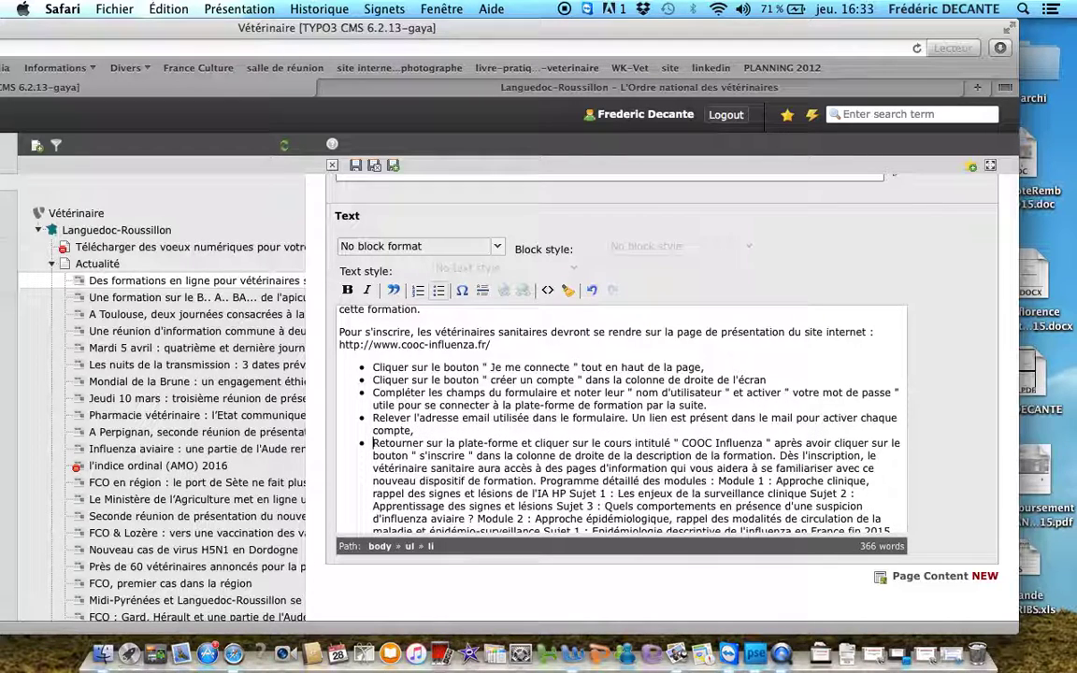
# End the instructions list after "la description de la formation." so that "Dès l'inscription" starts as normal text
pyautogui.click(780, 455)
pyautogui.press('Return')
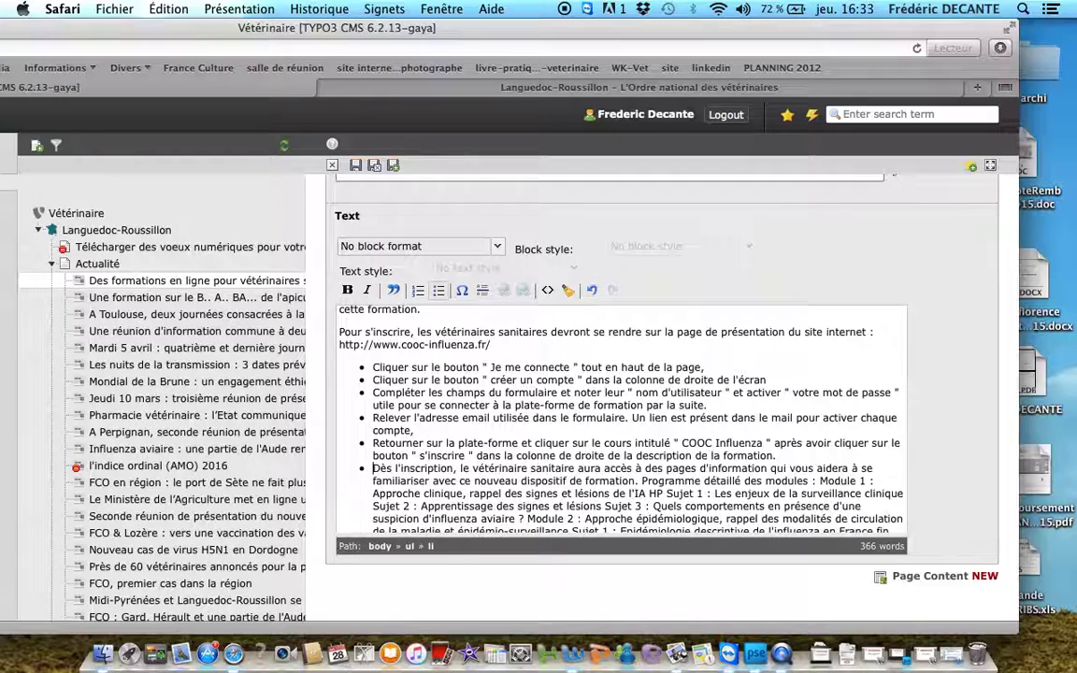
pyautogui.click(438, 290)
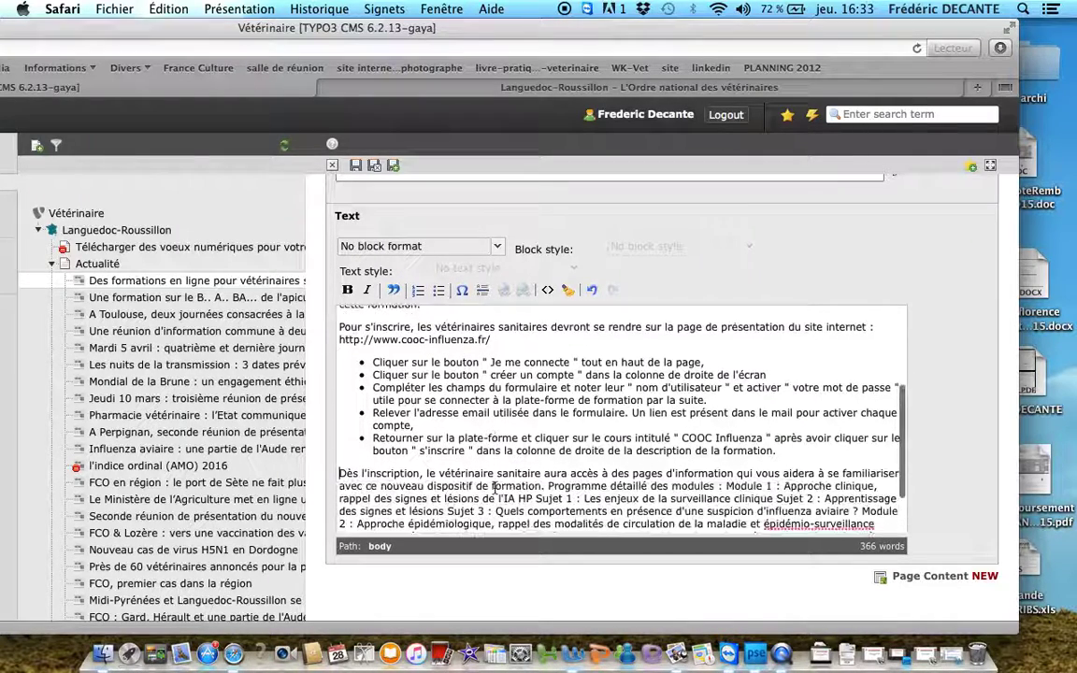
# Start a new paragraph at "Programme détaillé des modules :" with an empty line above it
pyautogui.scroll(-1, 494, 486)
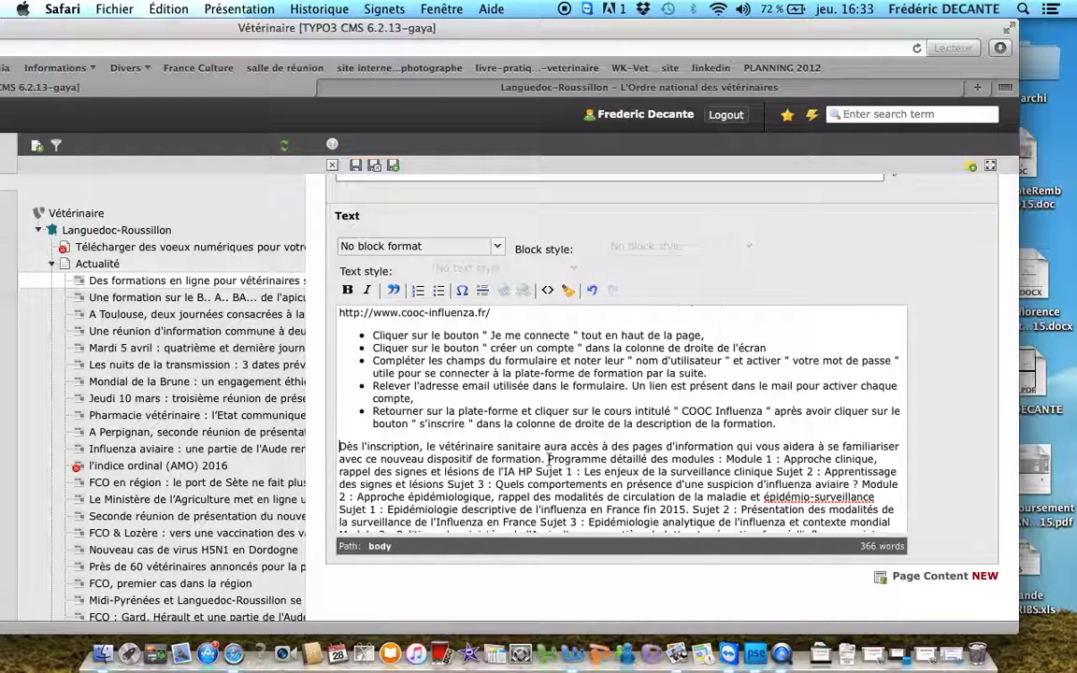
pyautogui.click(548, 459)
pyautogui.press('Return')
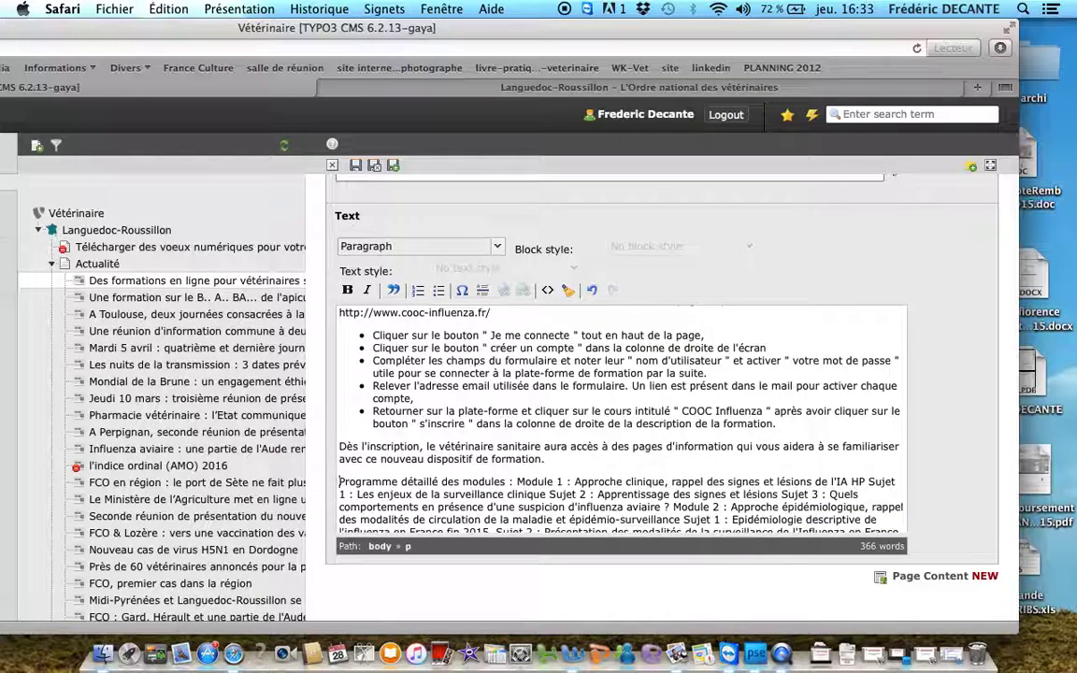
pyautogui.press('Return')
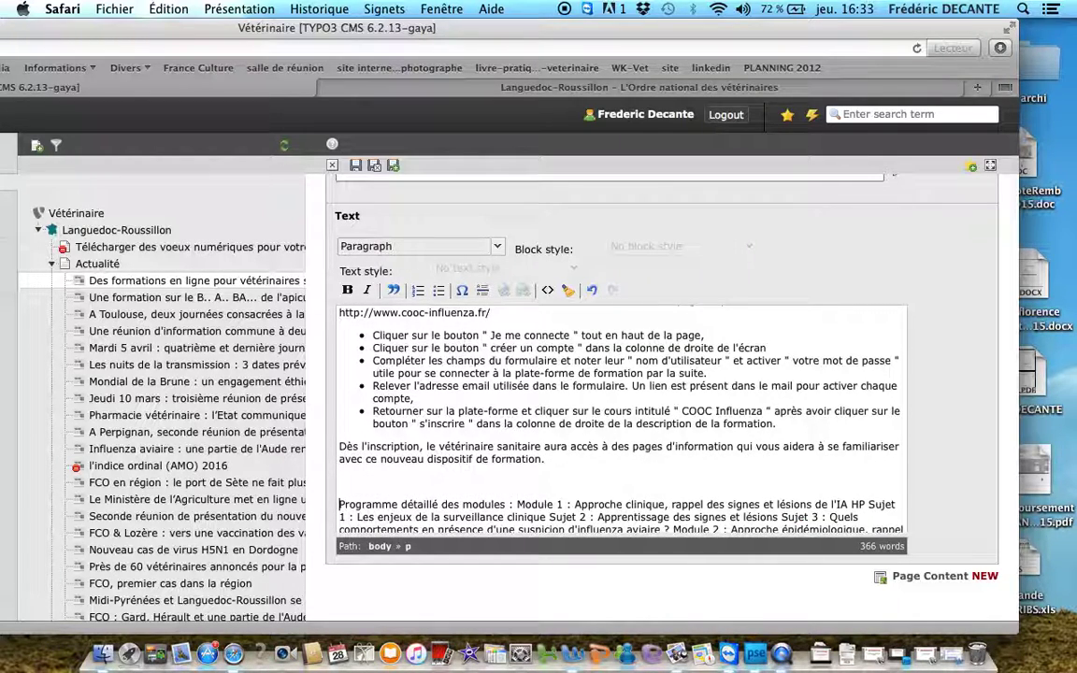
# Put "Module 1", "Module 2" and "Module 3" of the detailed programme each in a paragraph of its own
pyautogui.click(516, 504)
pyautogui.press('Return')
pyautogui.scroll(-5, 563, 518)
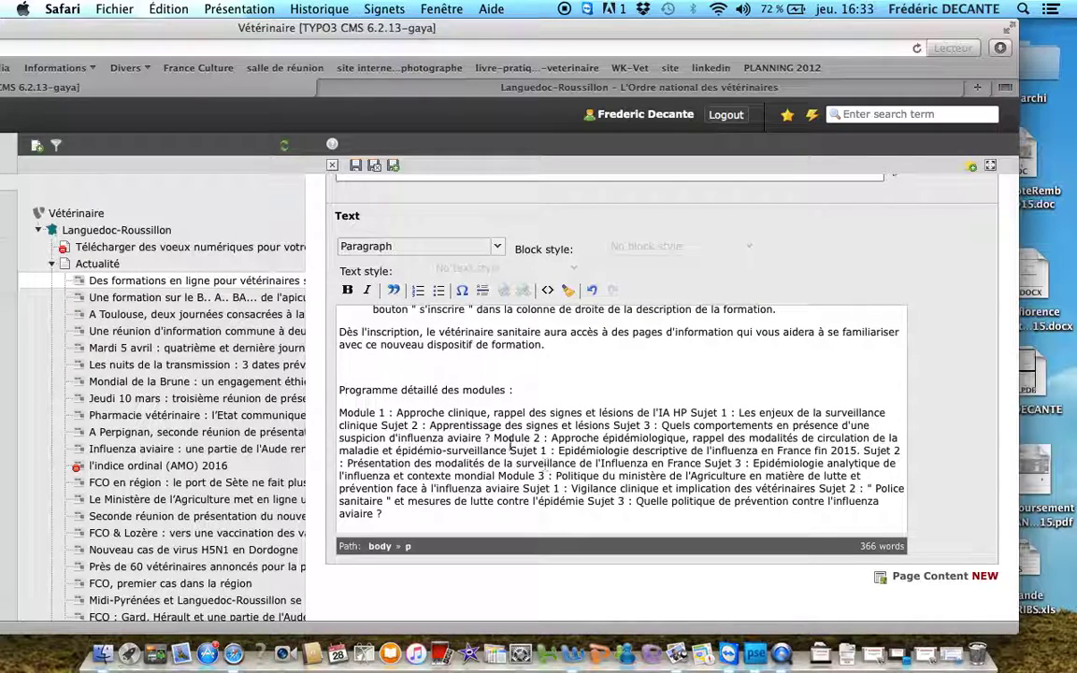
pyautogui.click(494, 437)
pyautogui.press('Return')
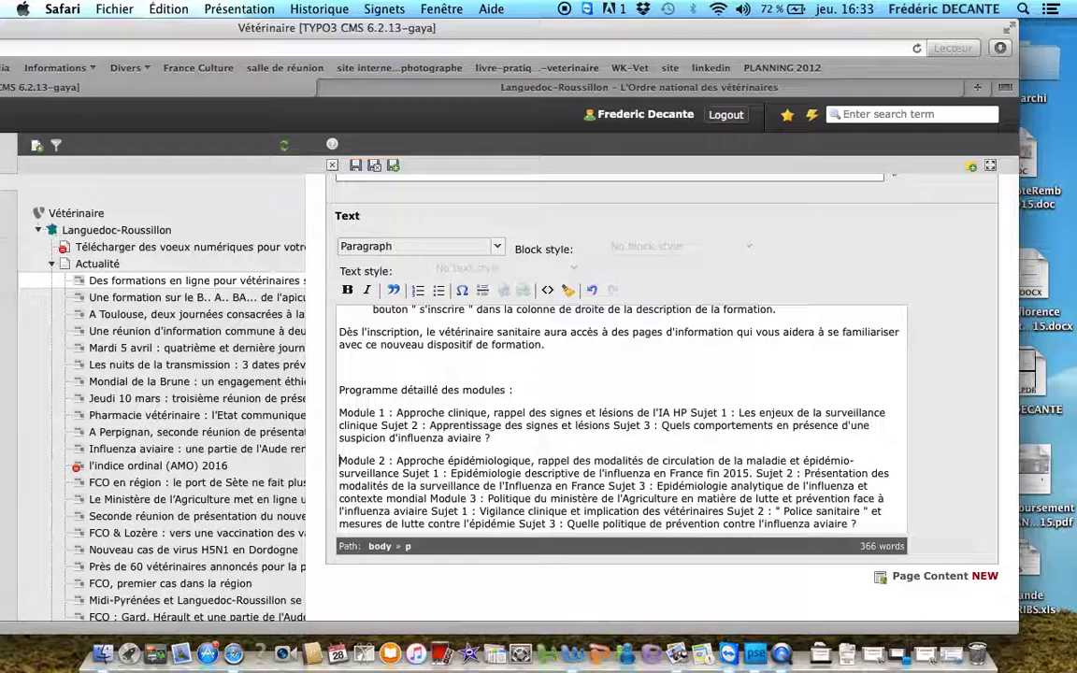
pyautogui.click(433, 498)
pyautogui.press('Return')
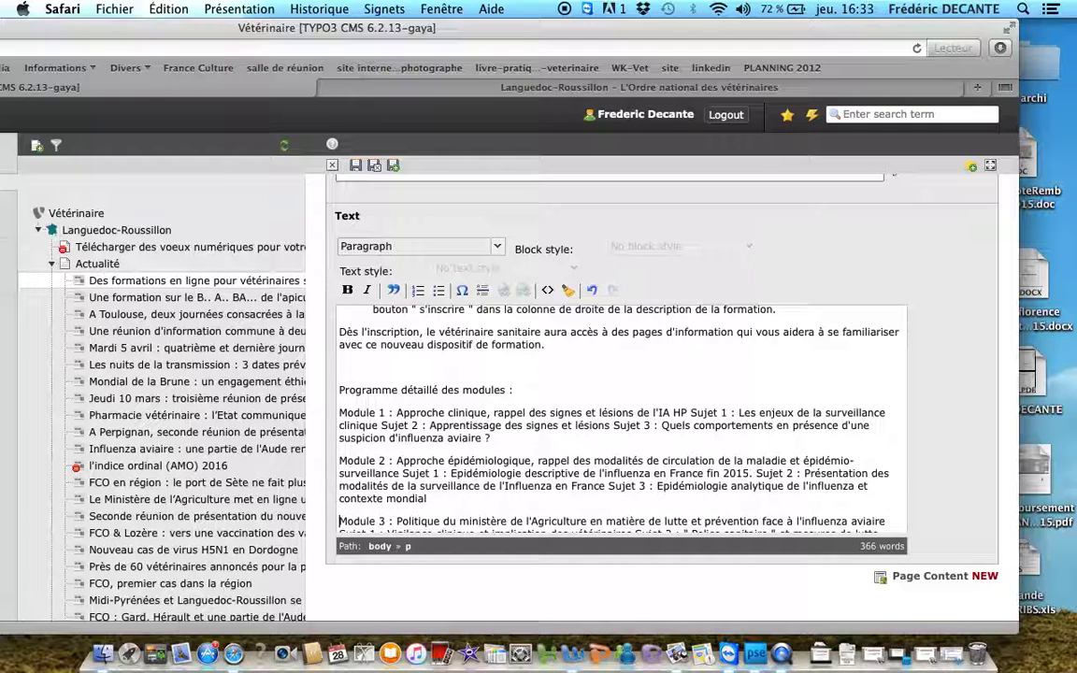
pyautogui.scroll(-1, 390, 500)
pyautogui.scroll(5, 390, 499)
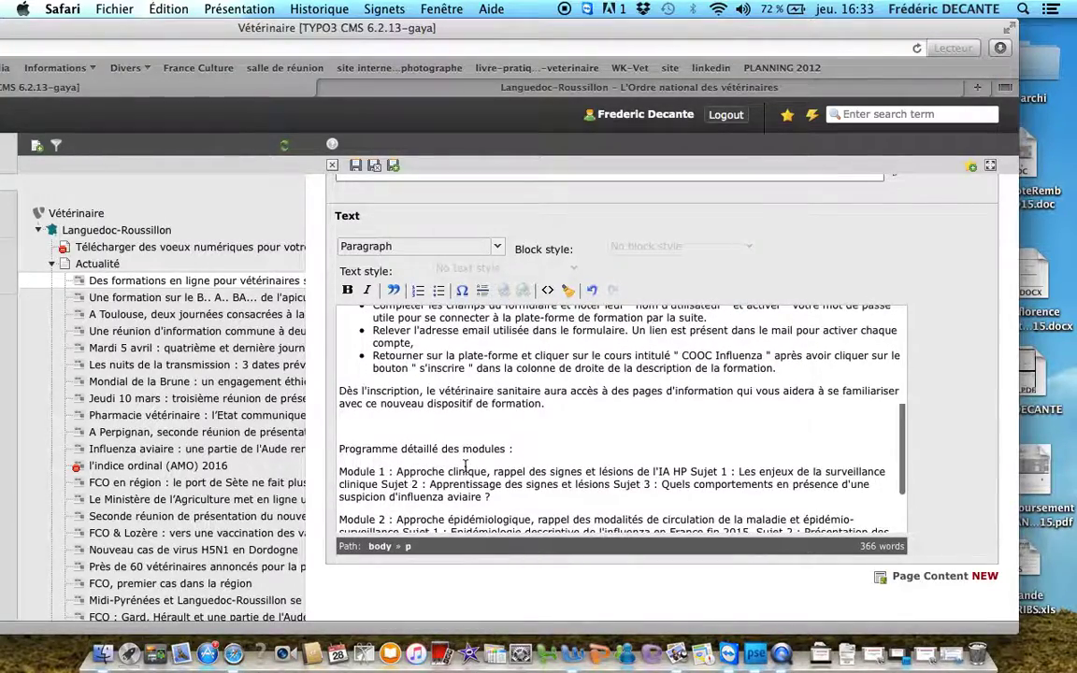
pyautogui.scroll(3, 409, 467)
pyautogui.scroll(-3, 465, 466)
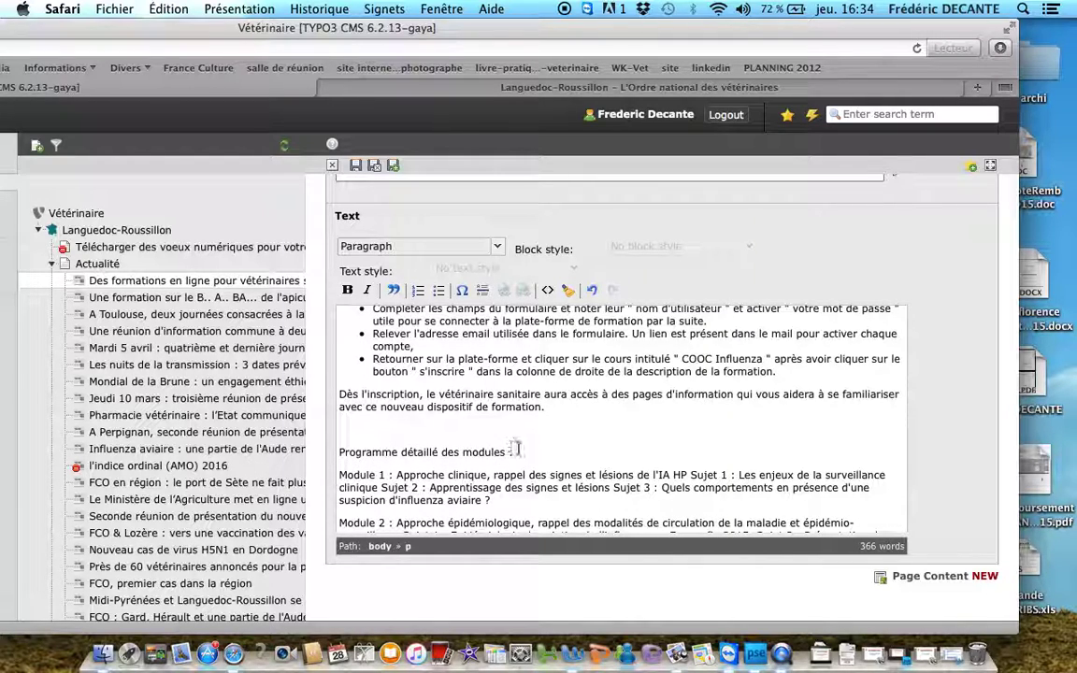
# Format "Programme détaillé des modules :" as a bold Heading 5 and remove the empty line above it
pyautogui.moveTo(511, 452); pyautogui.dragTo(358, 441)
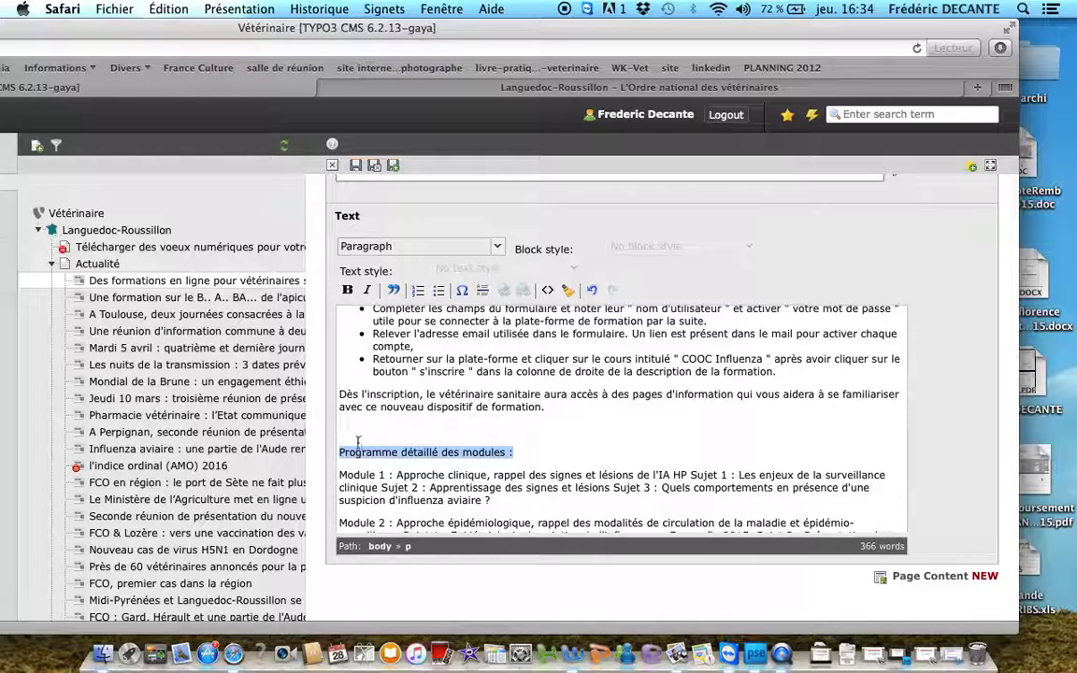
pyautogui.click(347, 290)
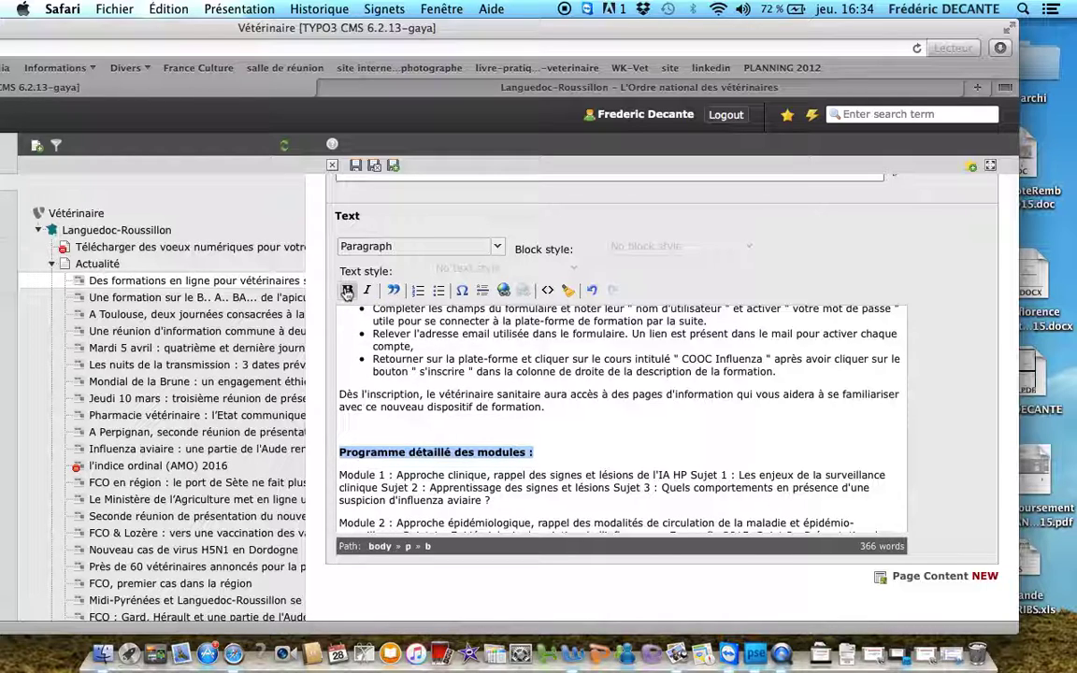
pyautogui.click(449, 245)
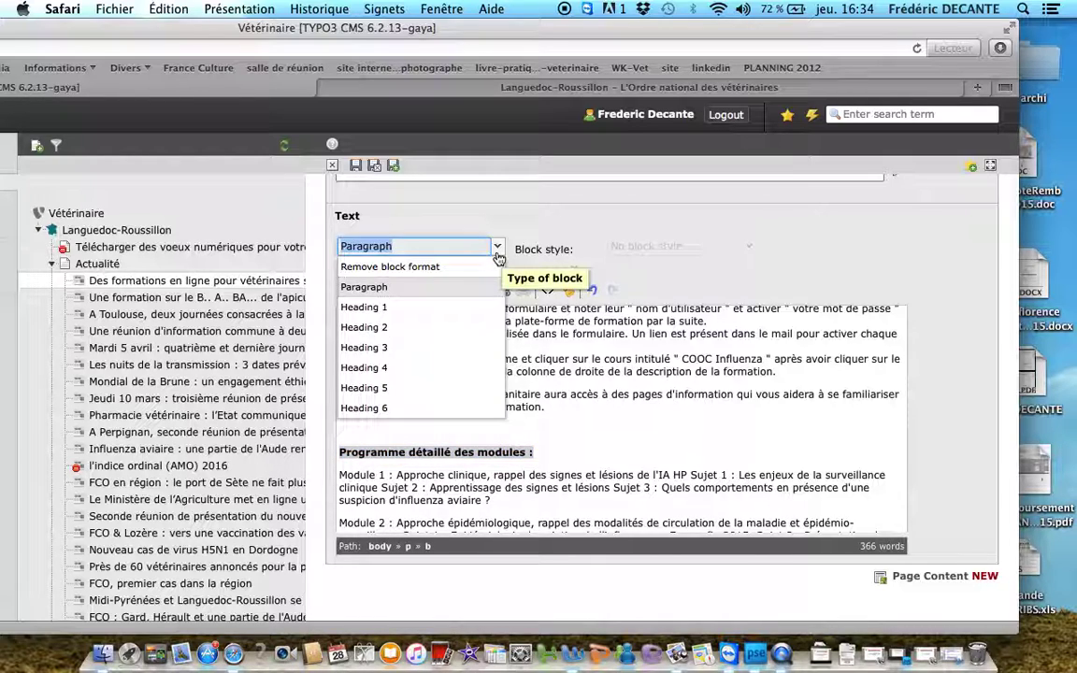
pyautogui.click(387, 389)
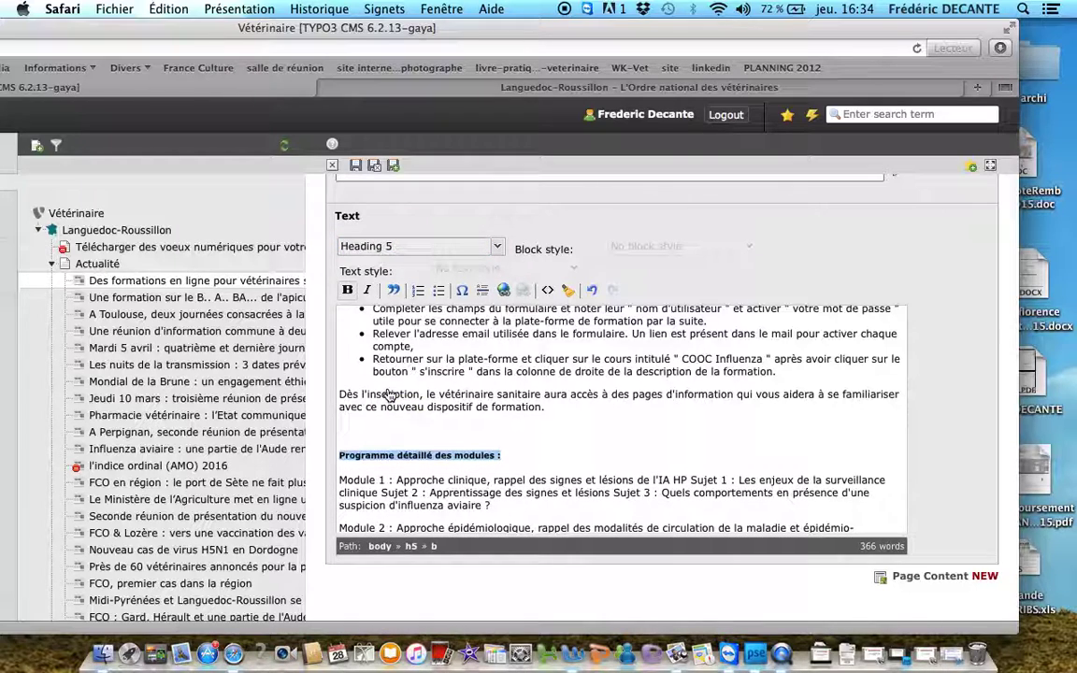
pyautogui.click(369, 432)
pyautogui.press('BackSpace')
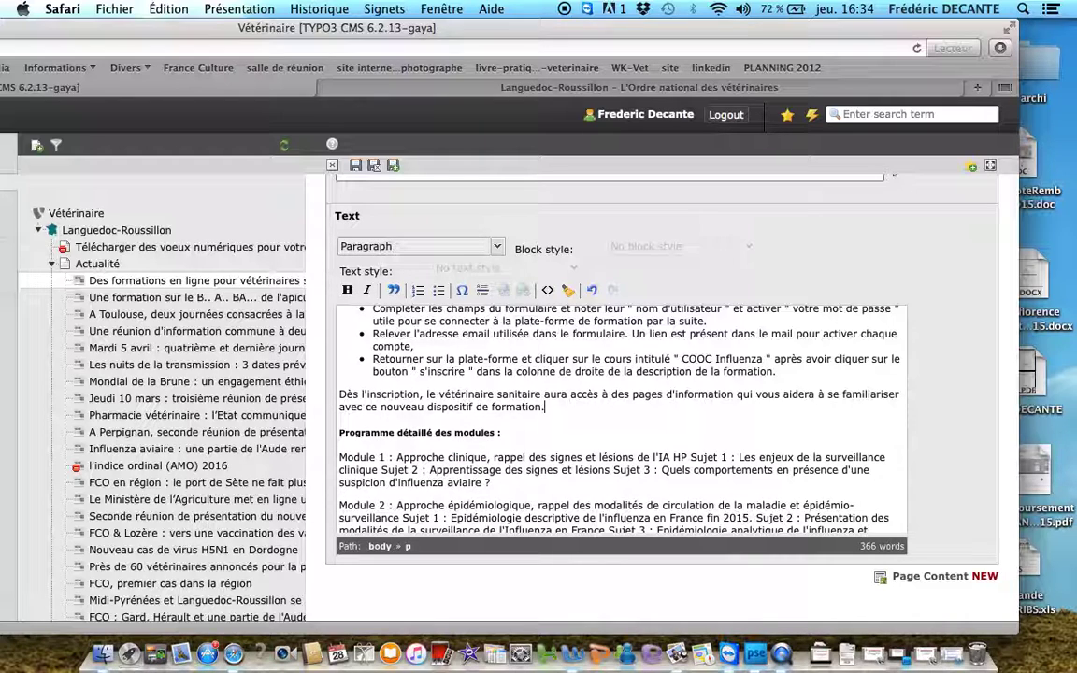
pyautogui.click(404, 434)
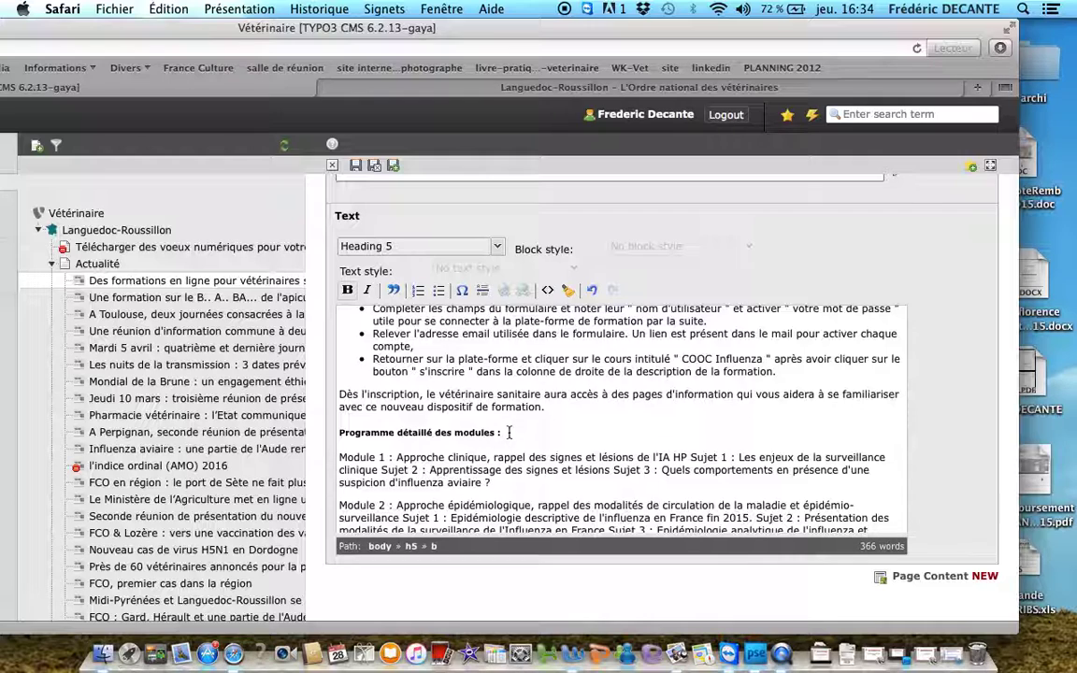
# Review the content element's form and the formatted article text from the introduction to the detailed programme heading
pyautogui.scroll(5, 510, 431)
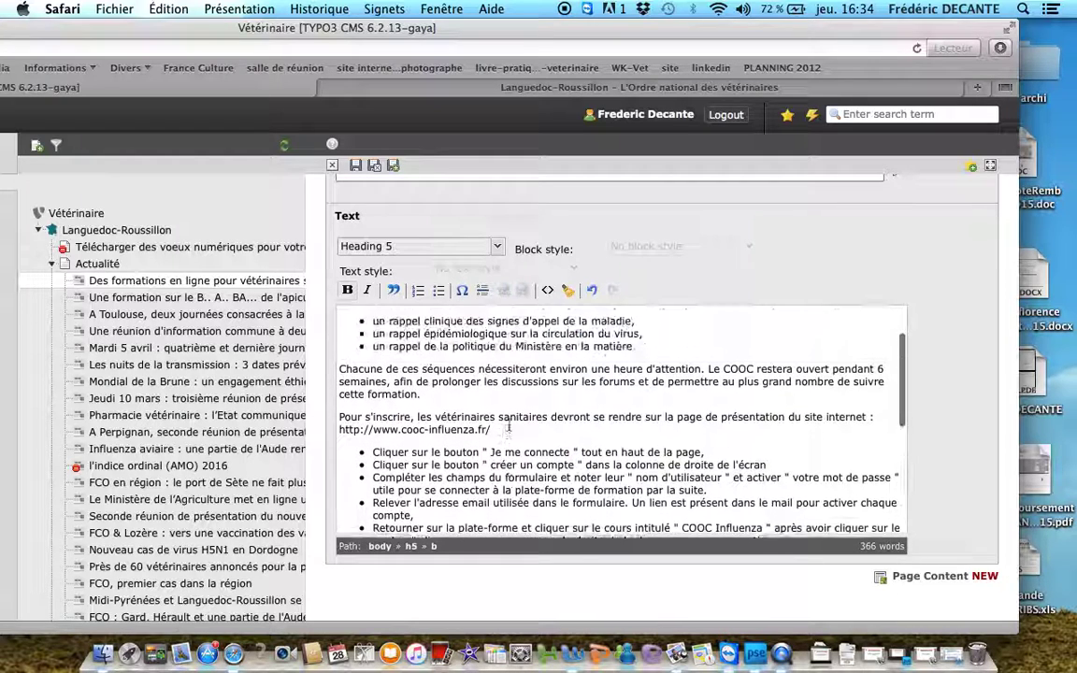
pyautogui.scroll(5, 509, 425)
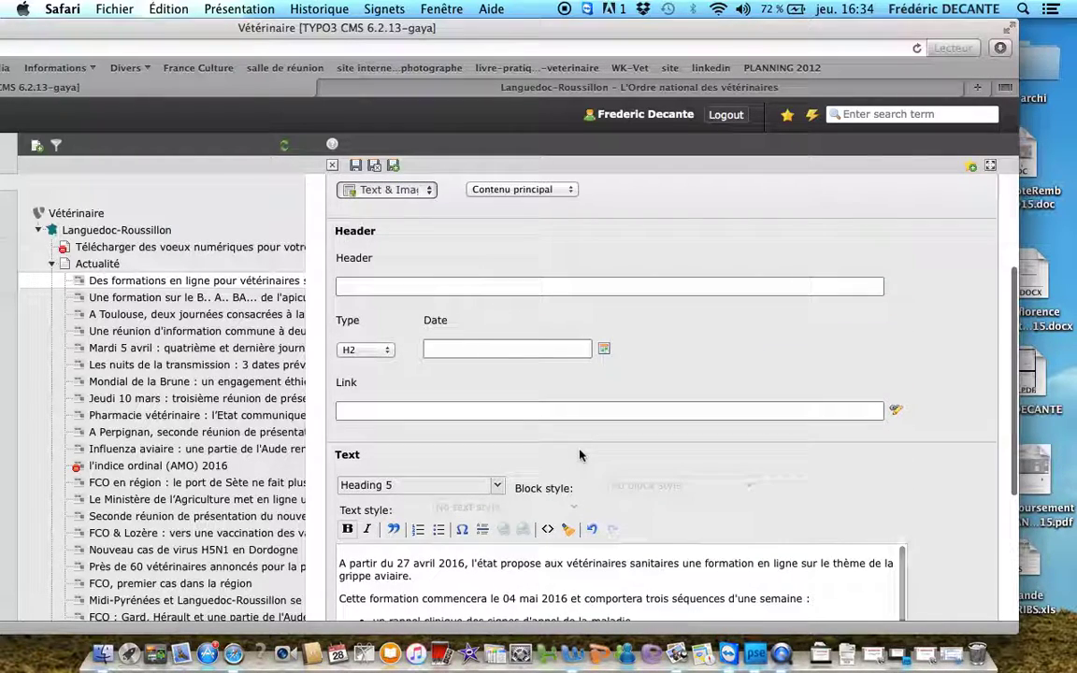
pyautogui.scroll(2, 367, 302)
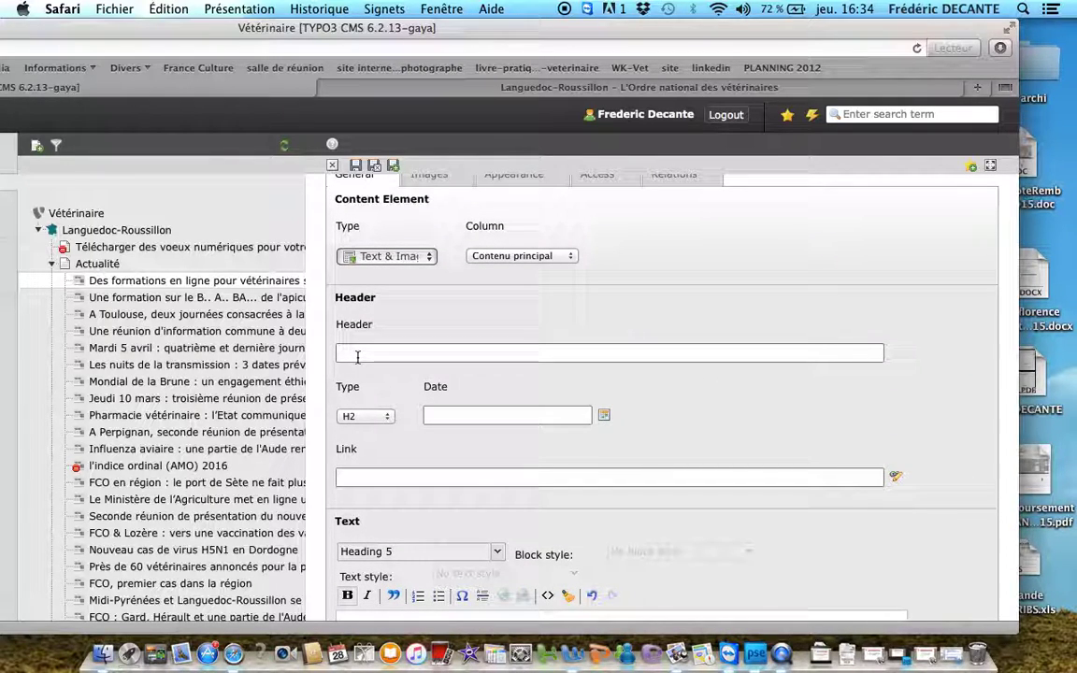
pyautogui.scroll(-5, 374, 370)
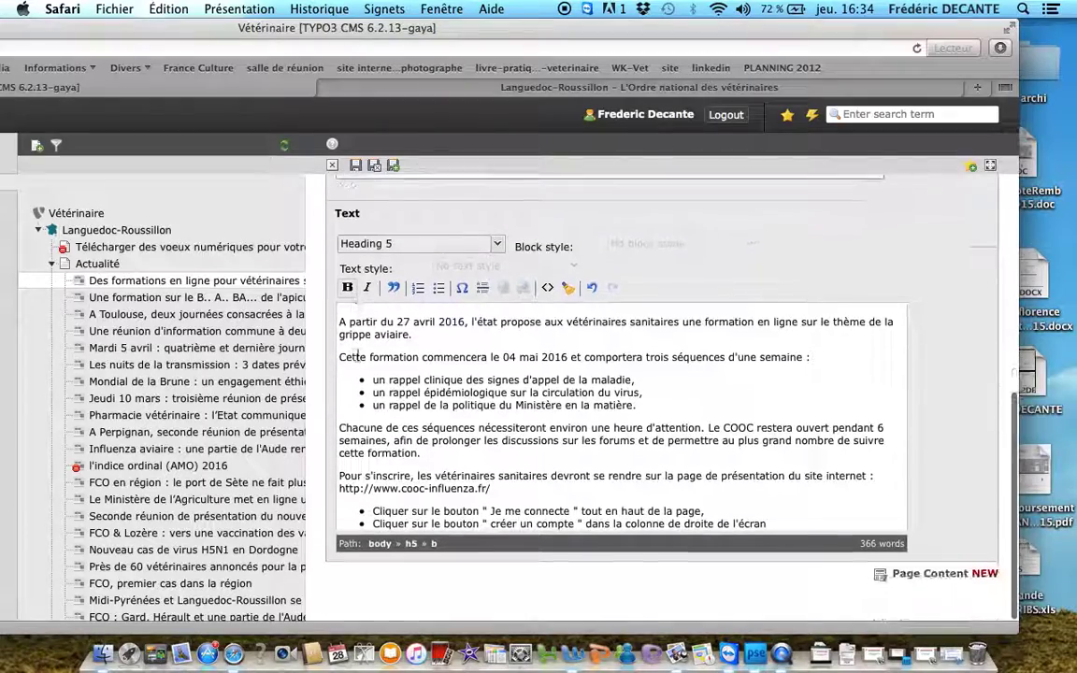
pyautogui.scroll(-5, 559, 472)
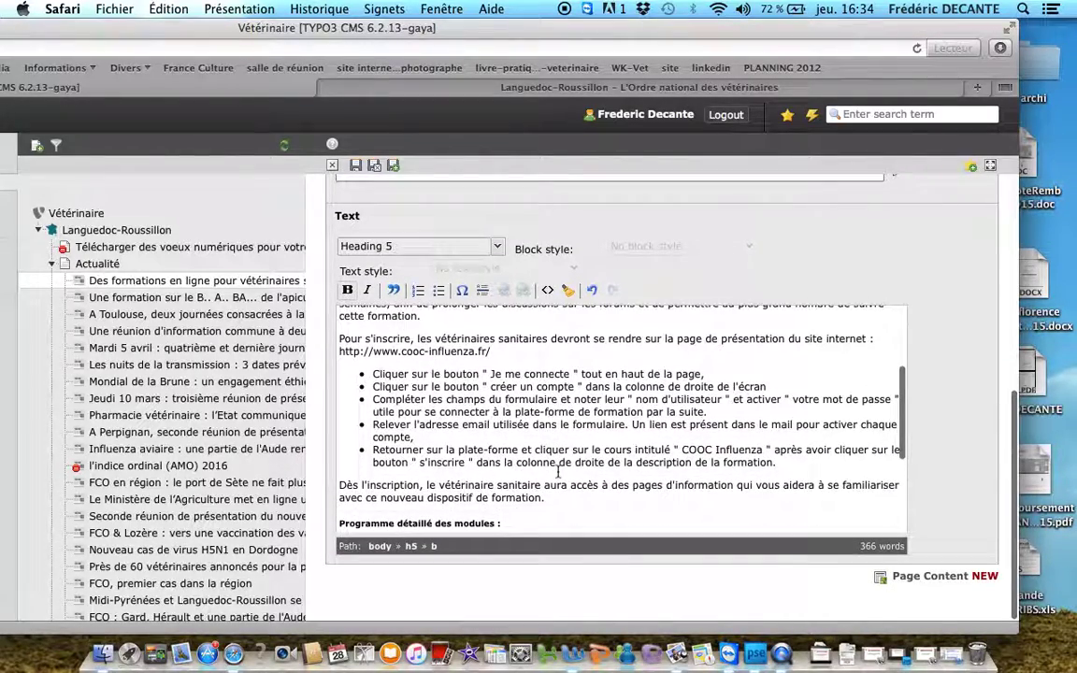
pyautogui.scroll(5, 558, 474)
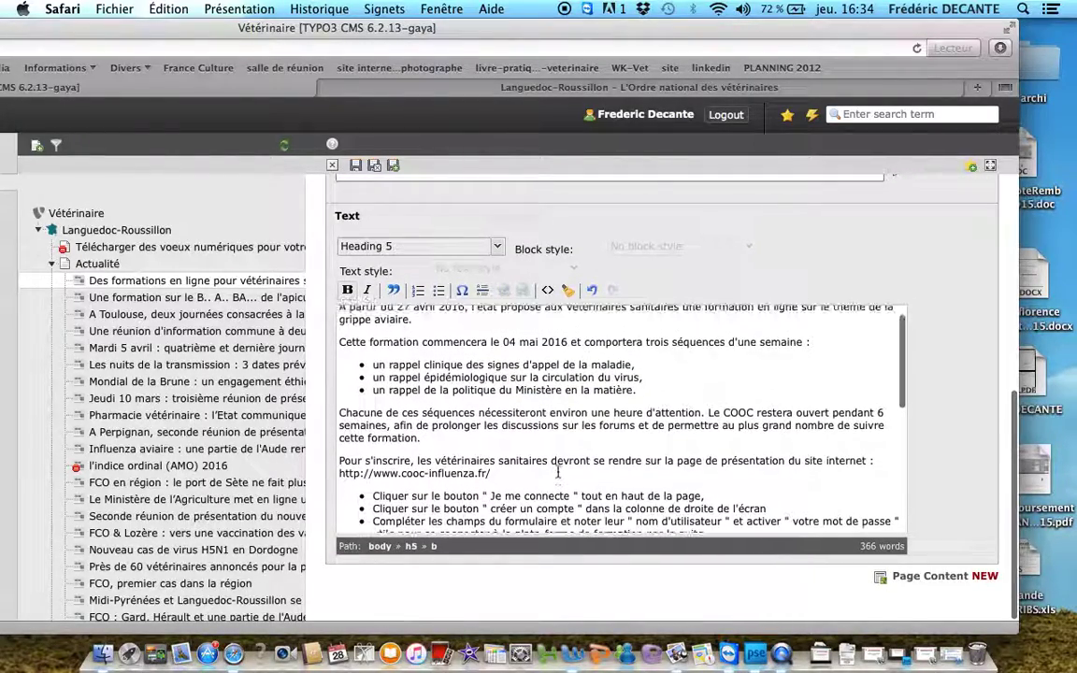
pyautogui.scroll(1, 558, 472)
pyautogui.scroll(-1, 558, 472)
pyautogui.scroll(1, 558, 472)
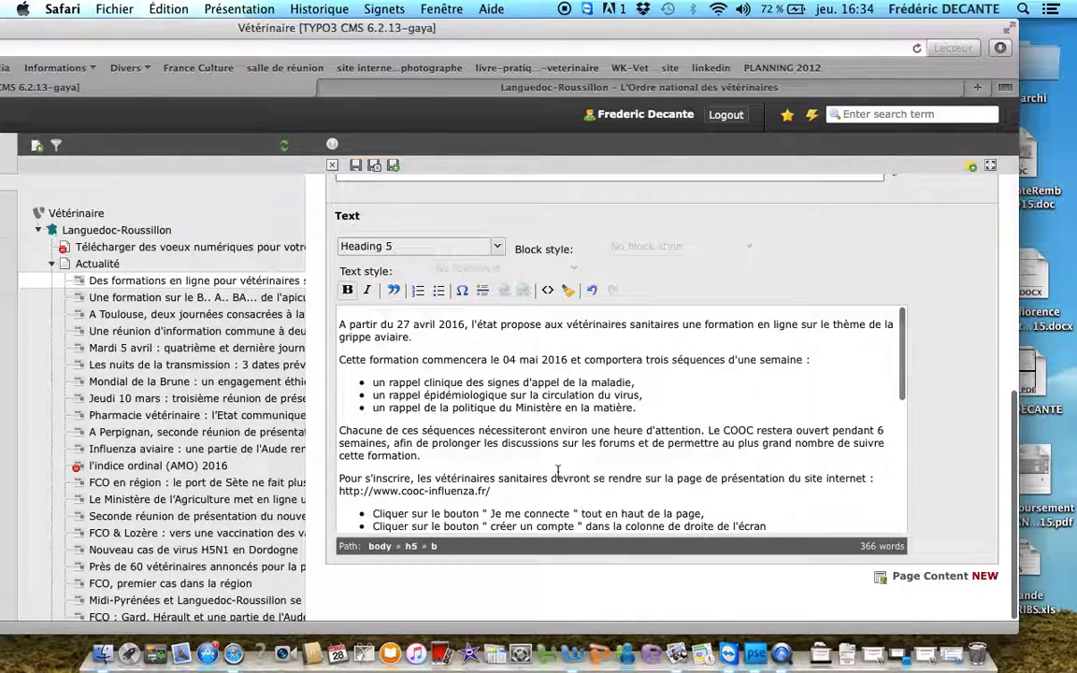
pyautogui.scroll(-2, 558, 472)
pyautogui.scroll(2, 558, 472)
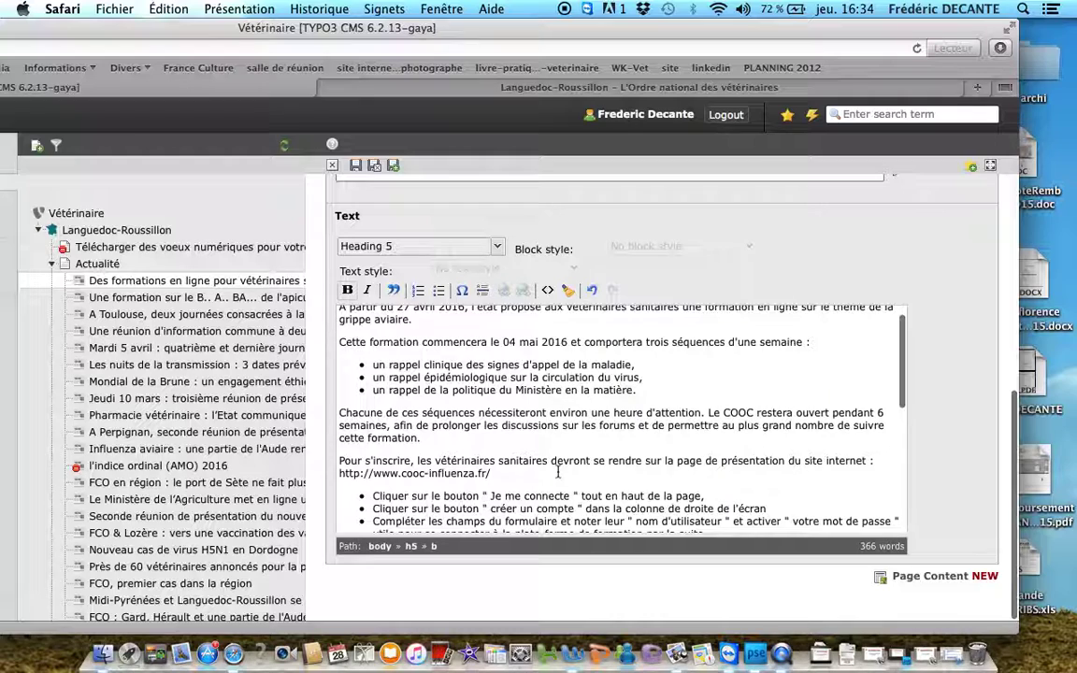
pyautogui.scroll(-2, 558, 472)
pyautogui.scroll(2, 558, 472)
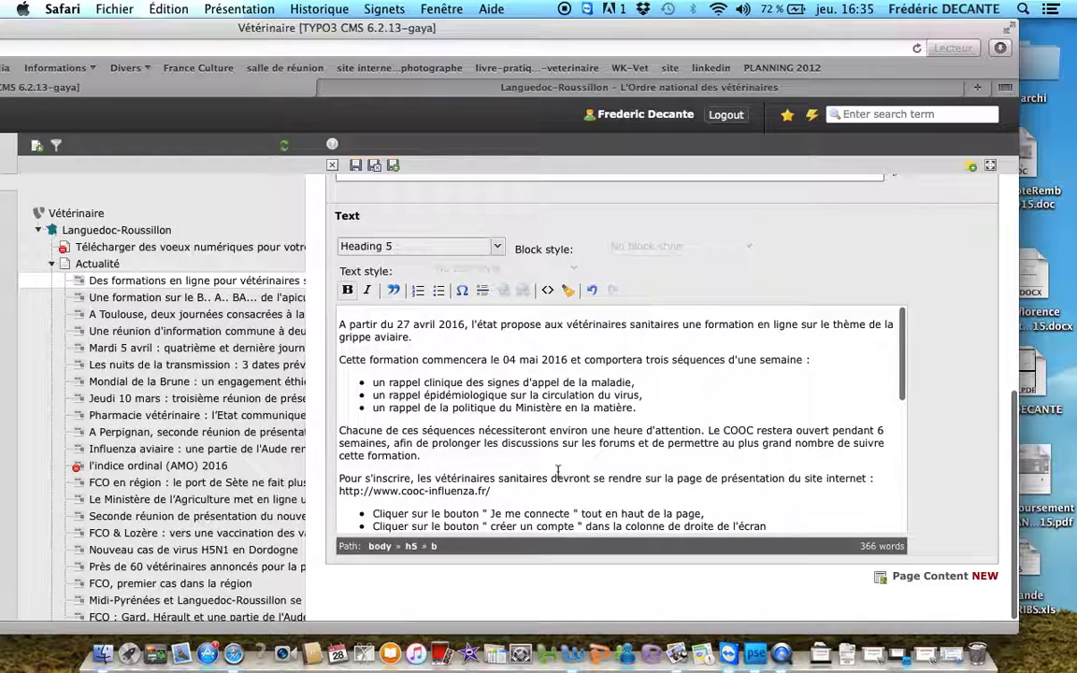
pyautogui.scroll(1, 489, 334)
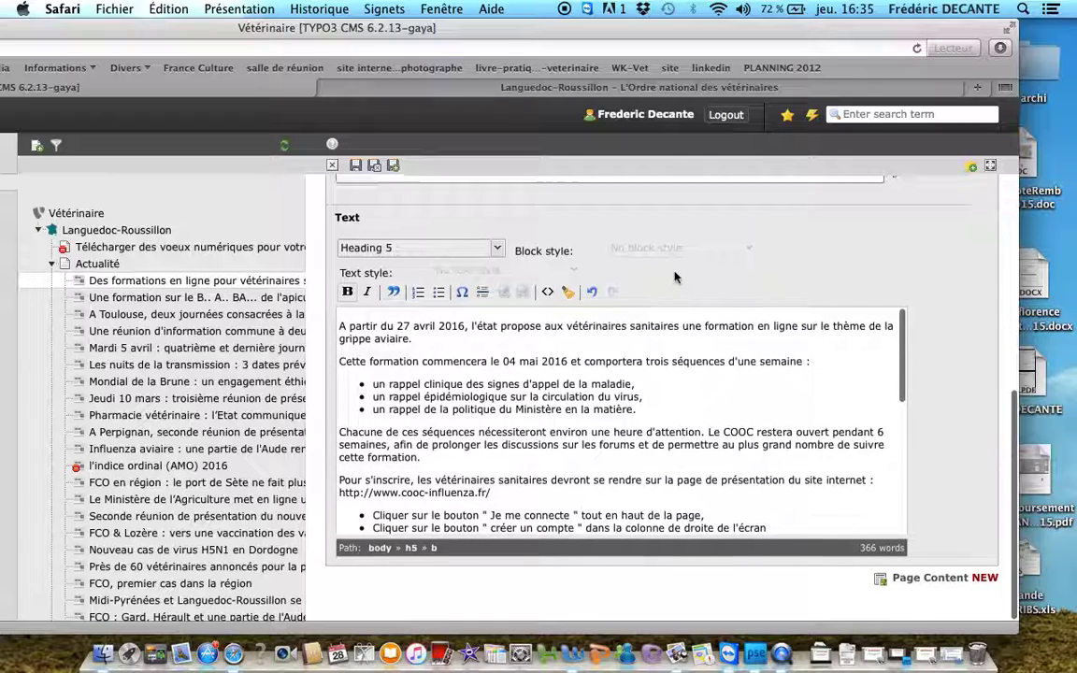
# Enter "Une formation en ligne suivie d'une réunion physique" as the header of the content element
pyautogui.scroll(5, 606, 243)
pyautogui.click(353, 346)
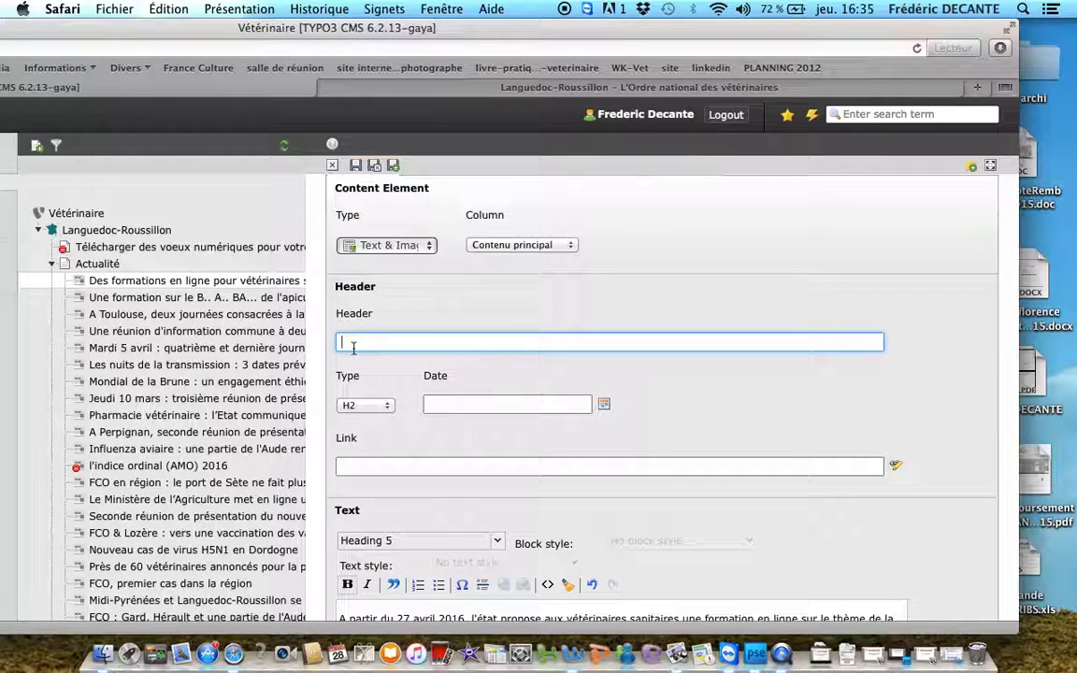
pyautogui.write("Une formation en ligne suivie d'une réunion")
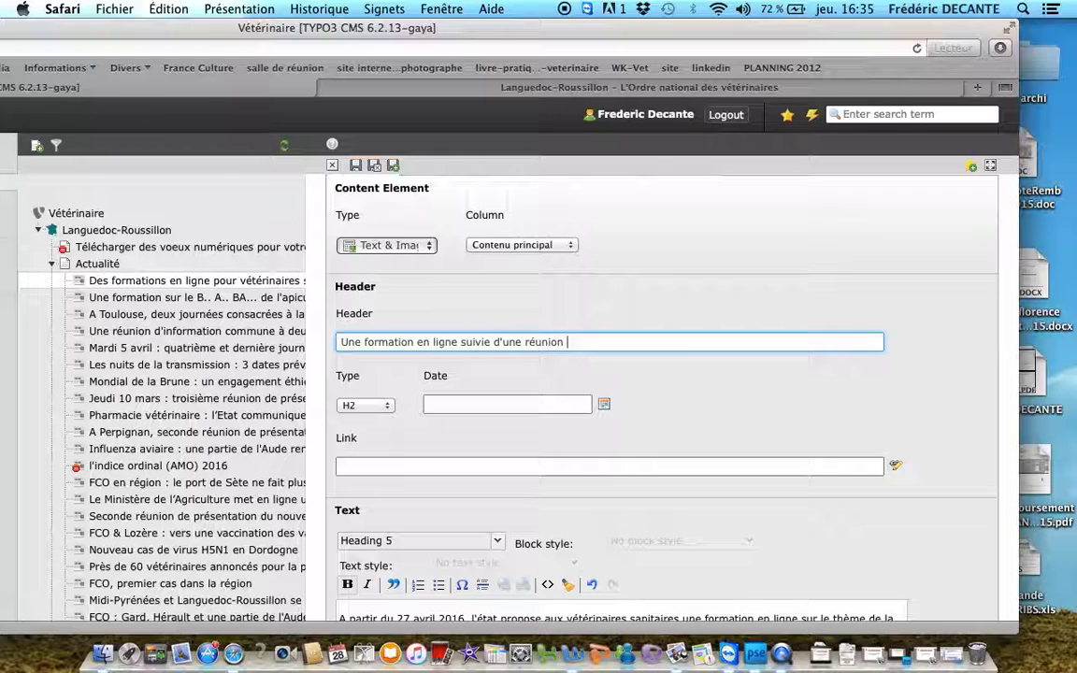
pyautogui.write('hysique')
# Add the existing file canards.jpg as an image of the content element
pyautogui.scroll(-3, 498, 387)
pyautogui.scroll(-3, 498, 387)
pyautogui.scroll(8, 498, 384)
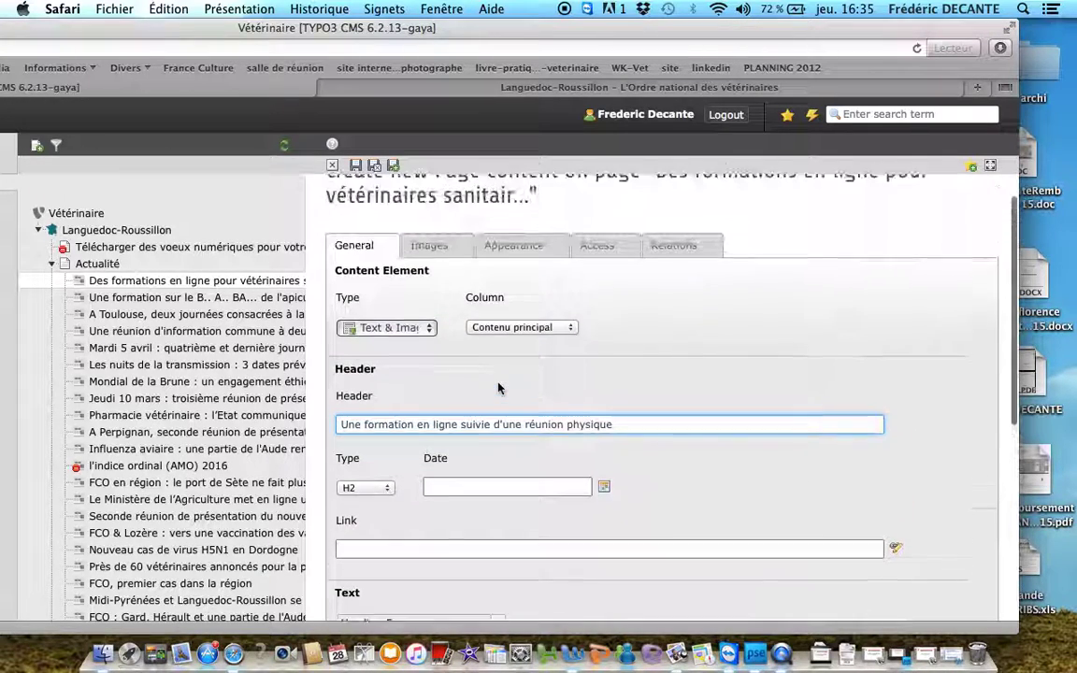
pyautogui.click(448, 281)
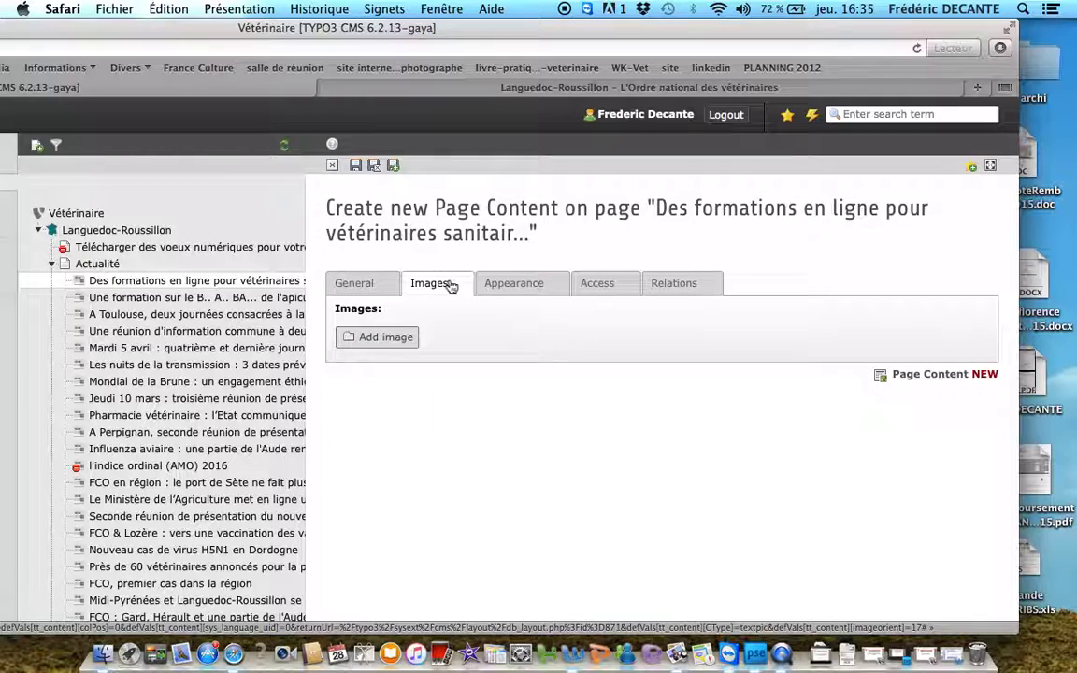
pyautogui.click(381, 337)
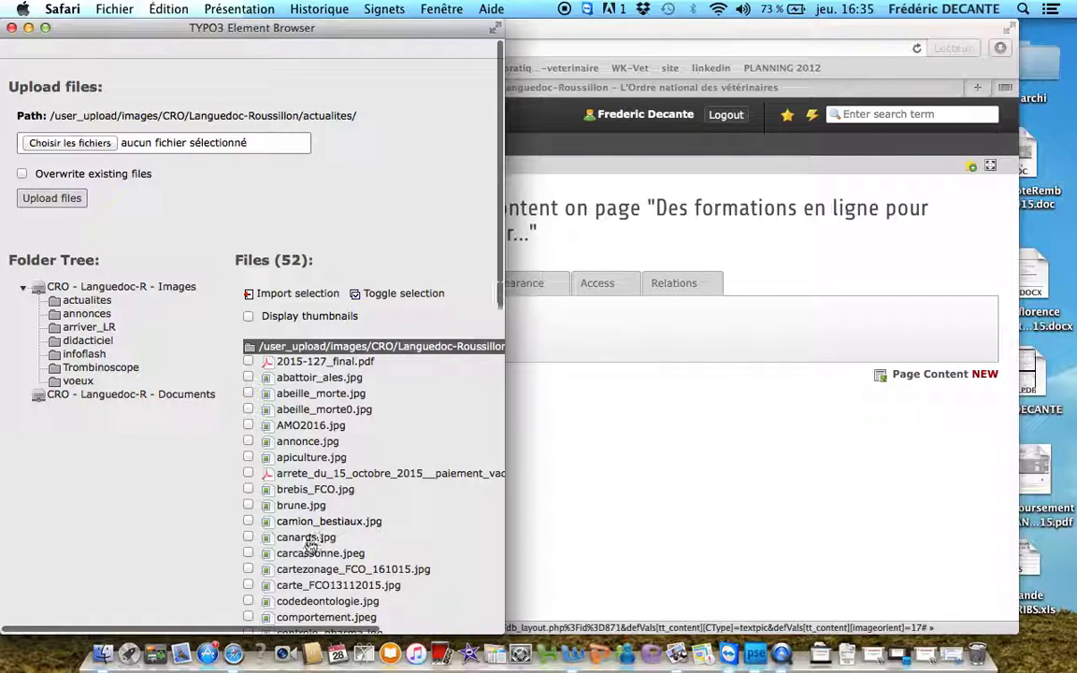
pyautogui.click(309, 539)
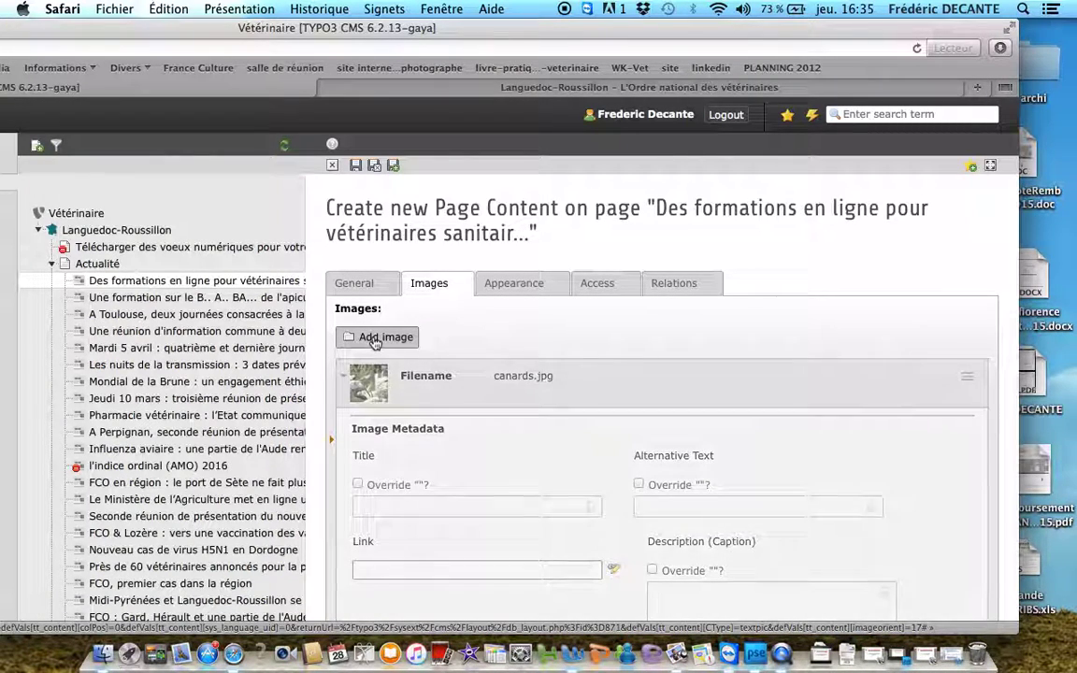
# Delete the canards.jpg image from the content element and confirm the removal
pyautogui.scroll(-2, 458, 386)
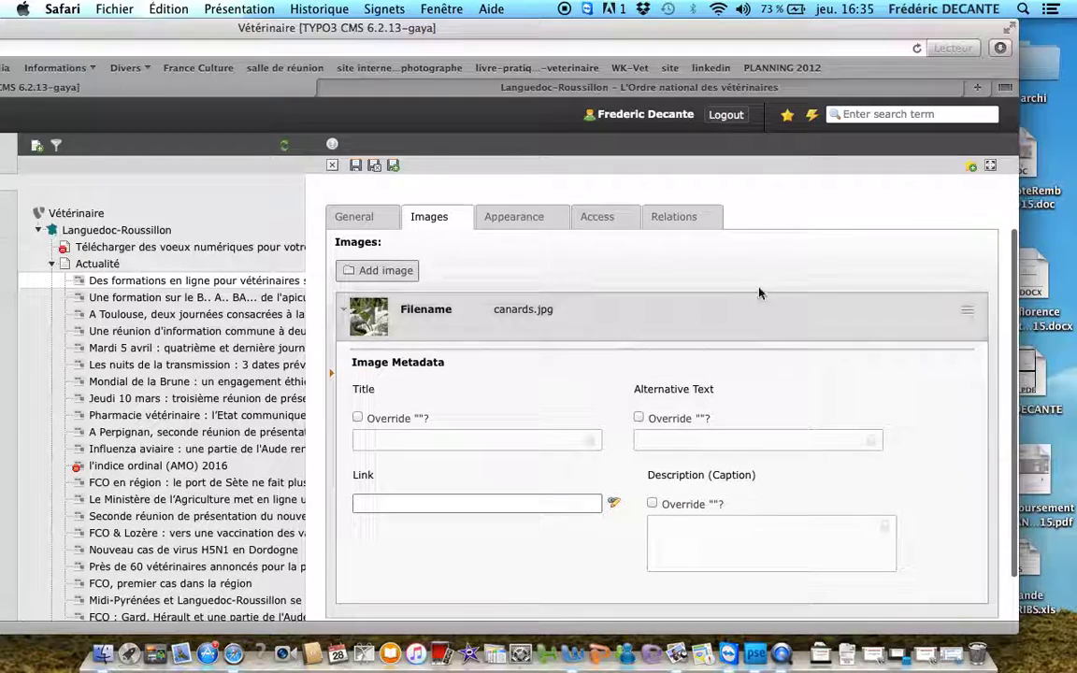
pyautogui.click(925, 310)
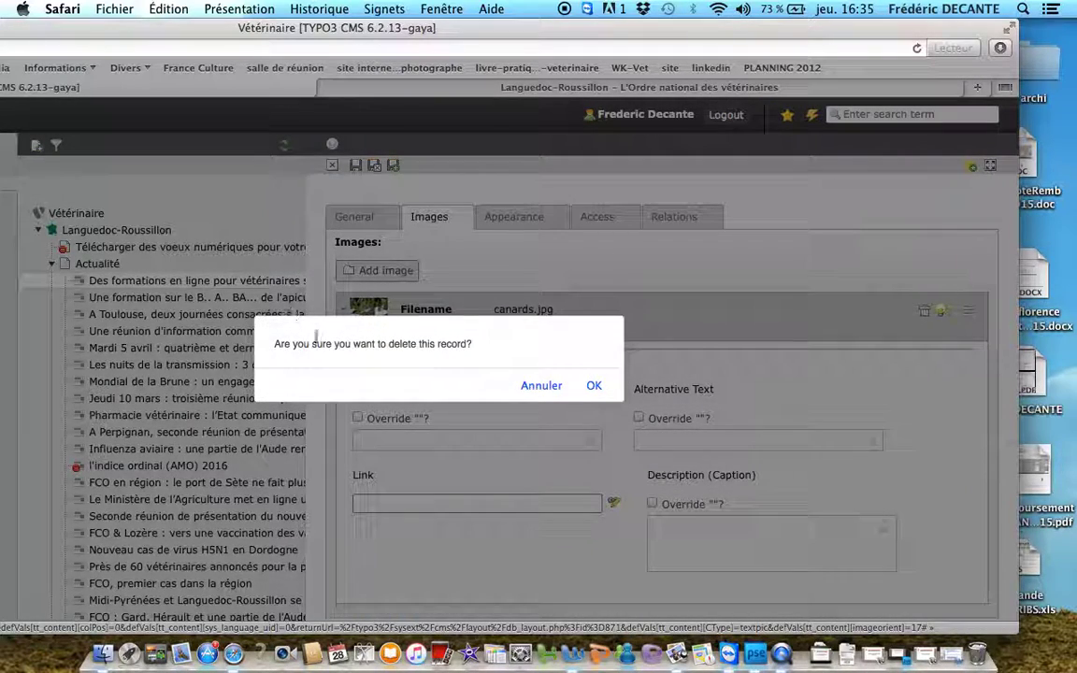
pyautogui.click(593, 385)
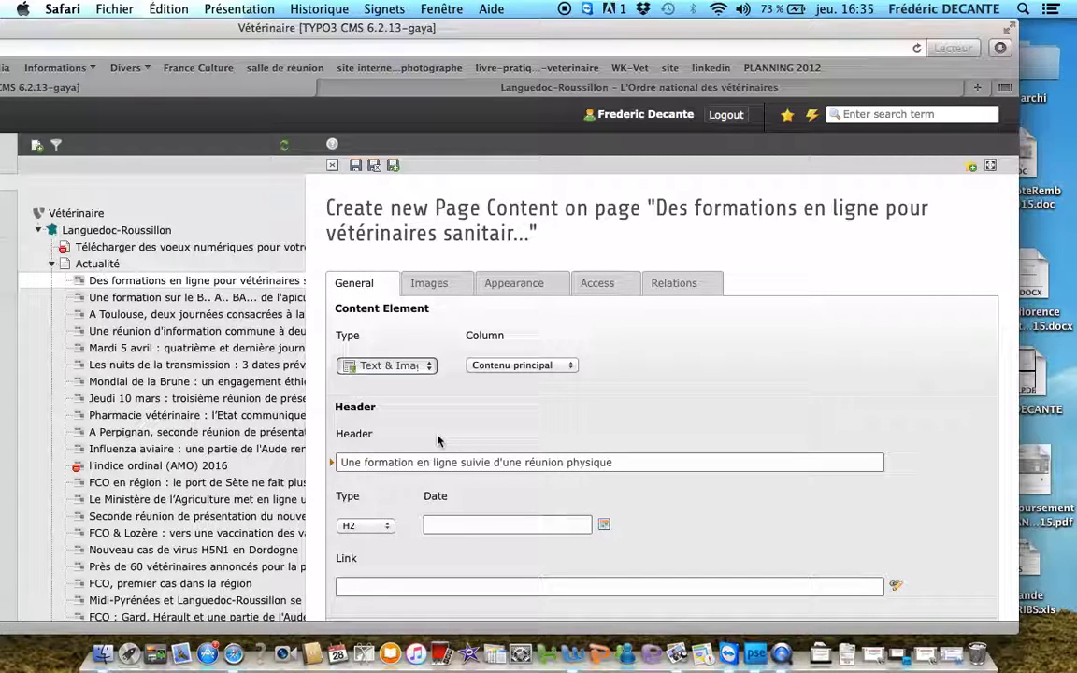
# Add the existing file cook.jpg as the content element's image, and save and close the element
pyautogui.click(426, 282)
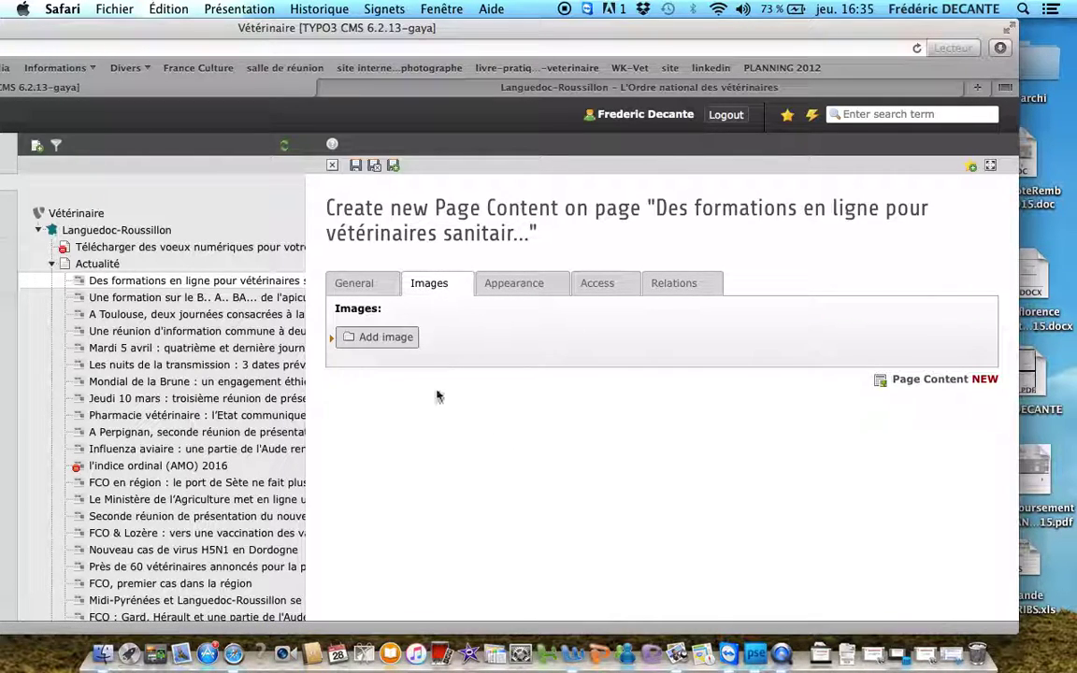
pyautogui.click(385, 338)
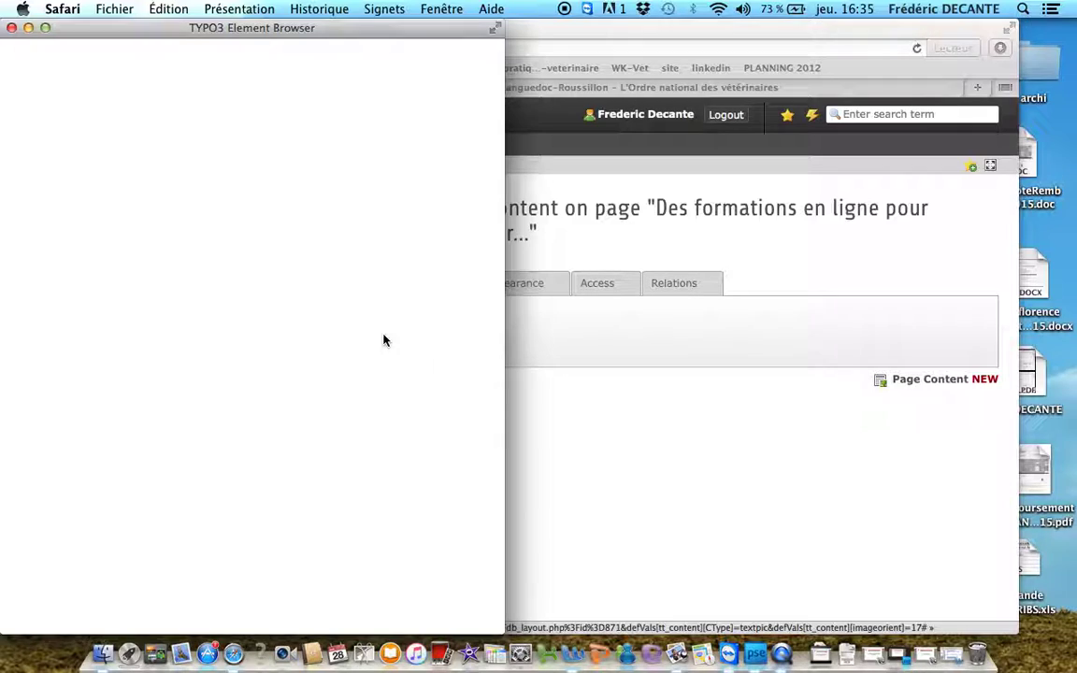
pyautogui.scroll(-5, 325, 431)
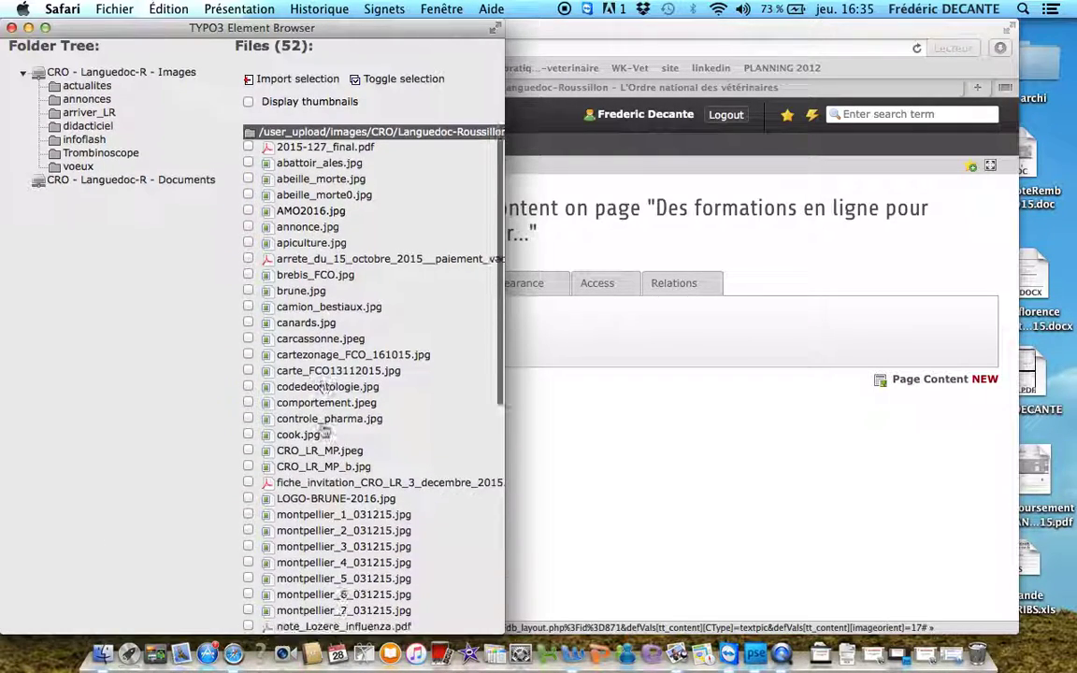
pyautogui.click(308, 426)
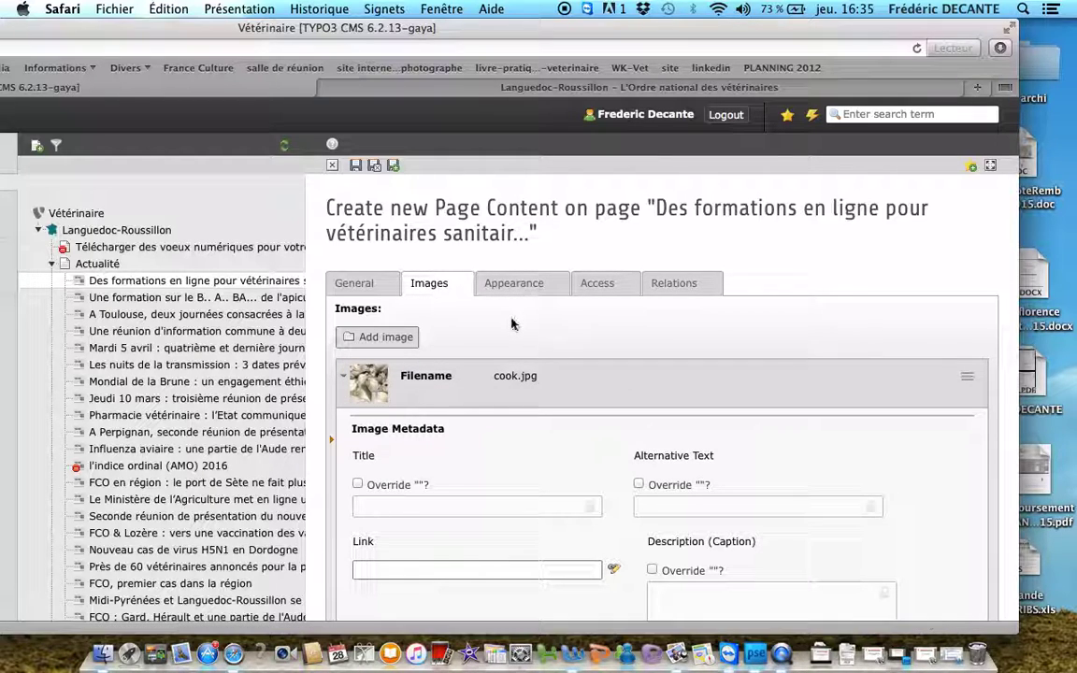
pyautogui.click(374, 166)
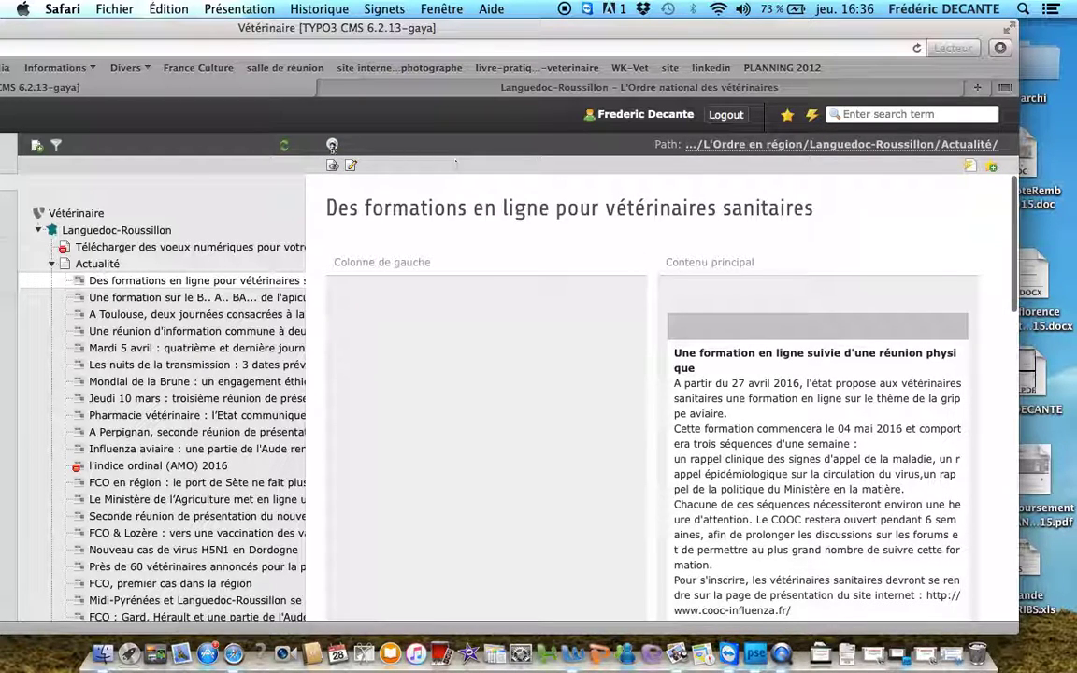
# Open the Languedoc-Roussillon page on the public site and check the published article "Des formations en ligne pour vétérinaires sanitaires"
pyautogui.click(331, 166)
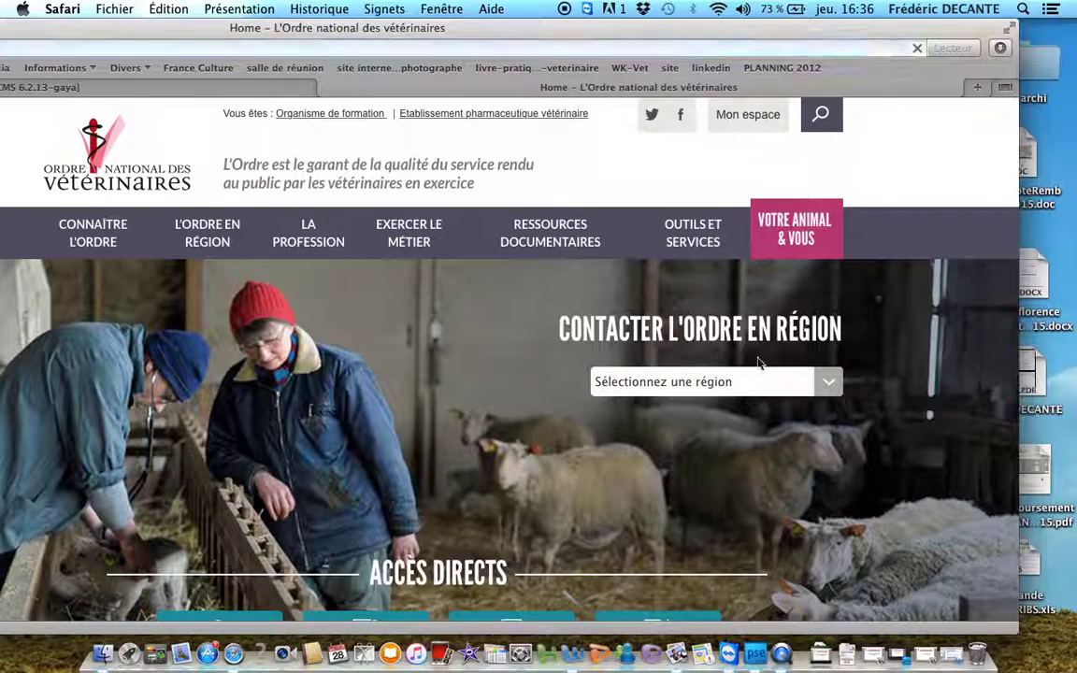
pyautogui.click(822, 384)
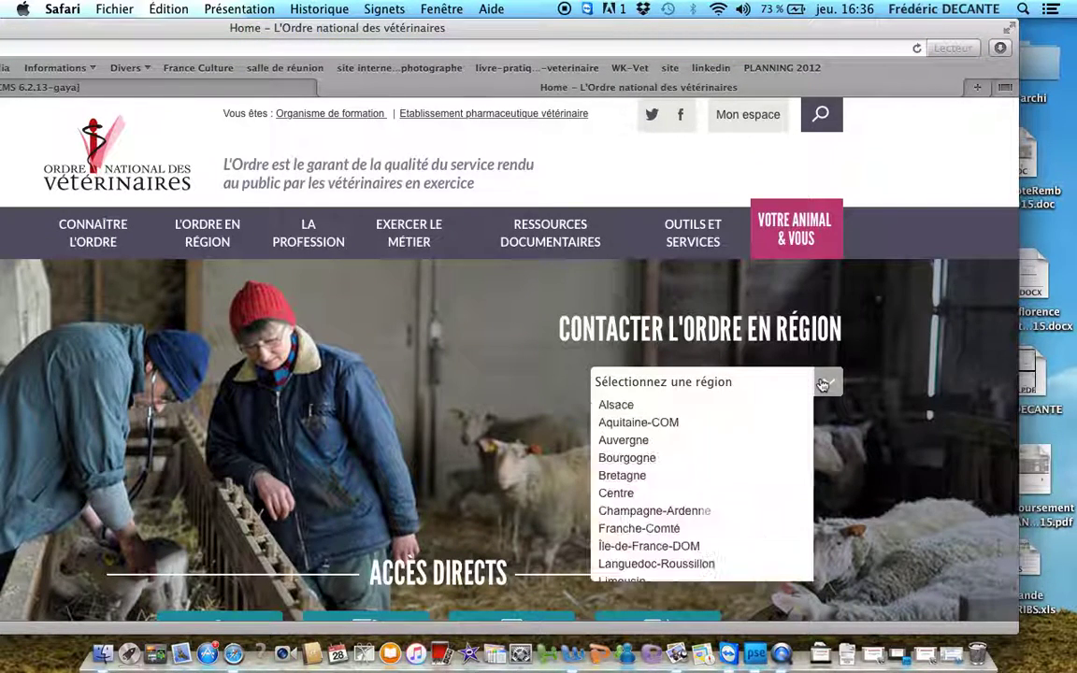
pyautogui.click(702, 564)
pyautogui.scroll(-10, 636, 489)
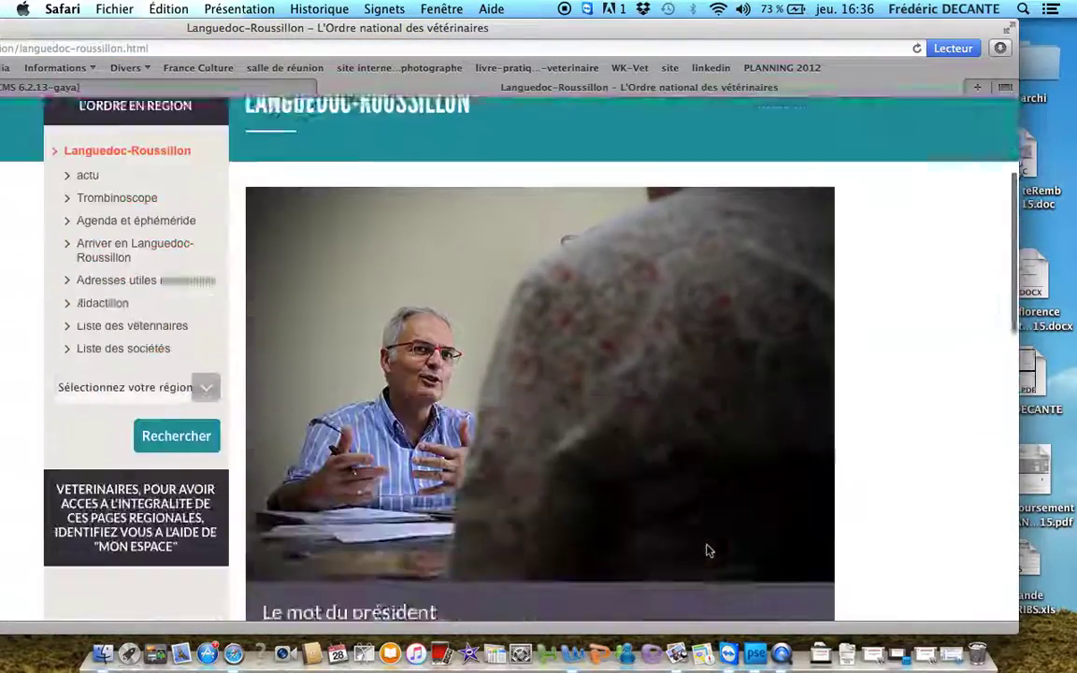
pyautogui.click(328, 547)
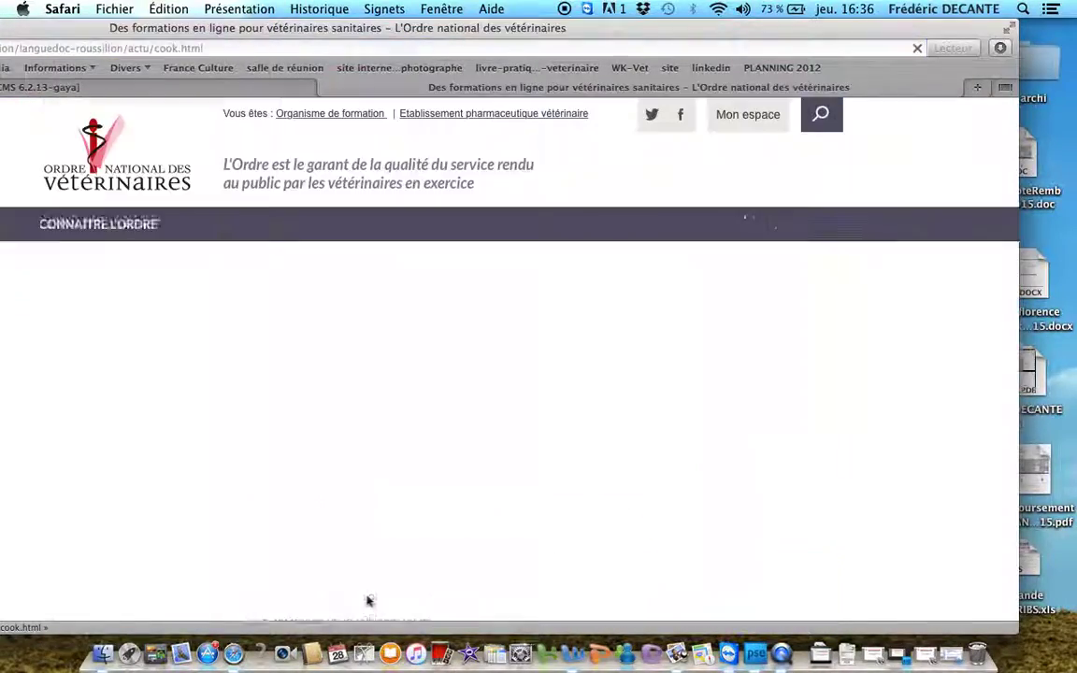
pyautogui.scroll(2, 367, 601)
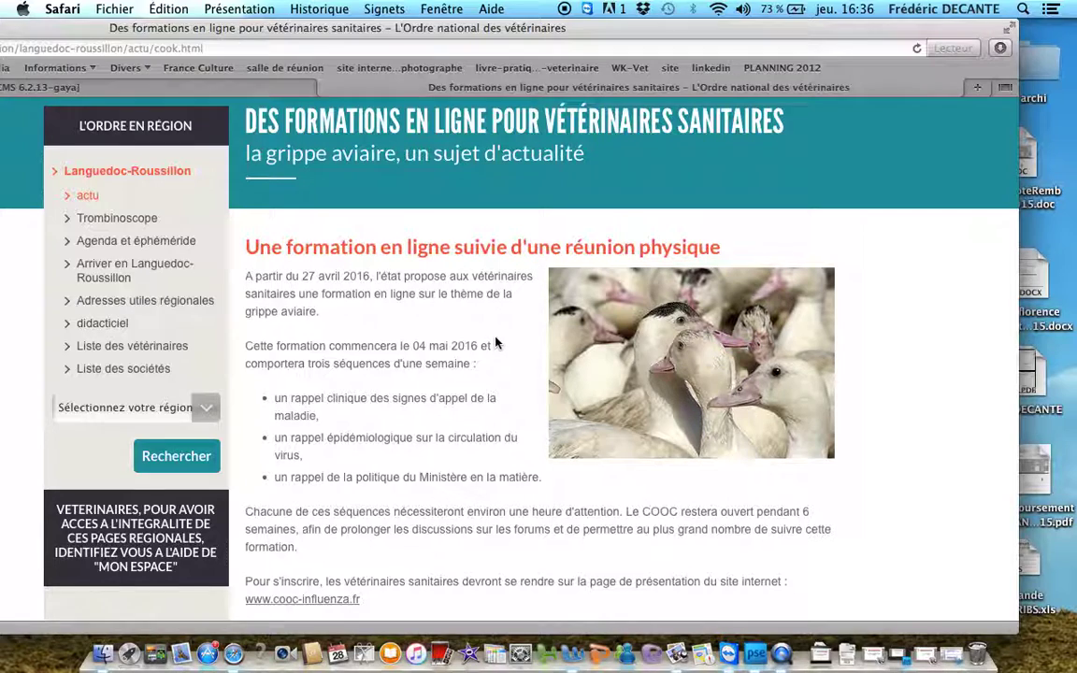
# Read through the whole published article, checking its image, lists, registration link and module programme for errors or repeated content
pyautogui.scroll(-3, 497, 341)
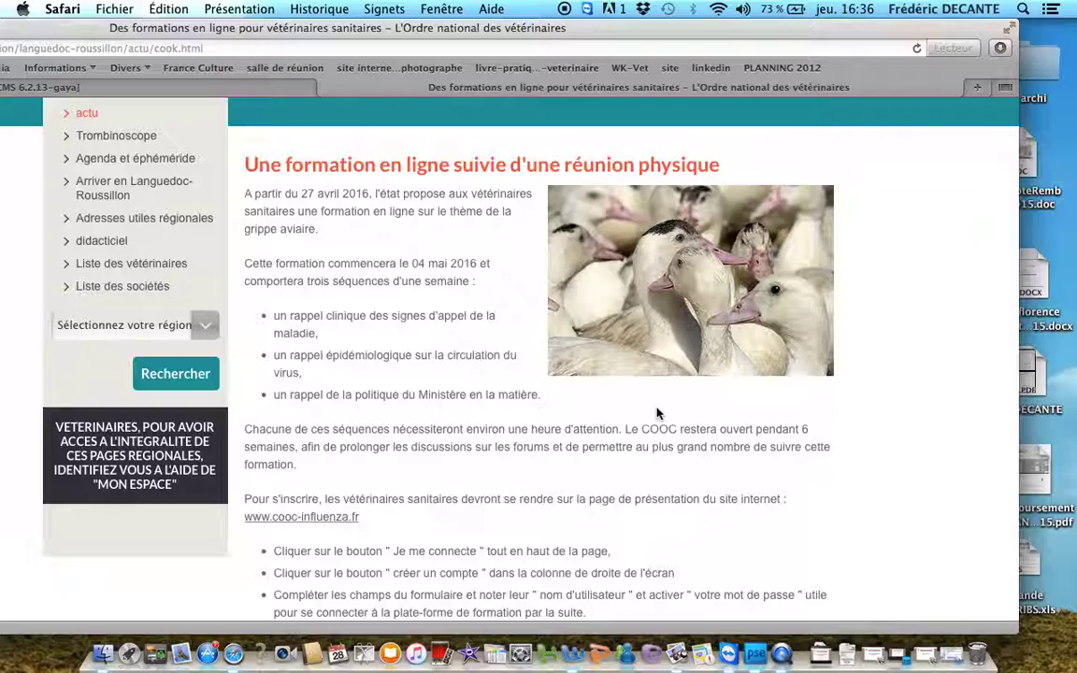
pyautogui.scroll(-4, 657, 413)
pyautogui.scroll(1, 657, 413)
pyautogui.scroll(4, 657, 413)
pyautogui.scroll(-1, 657, 413)
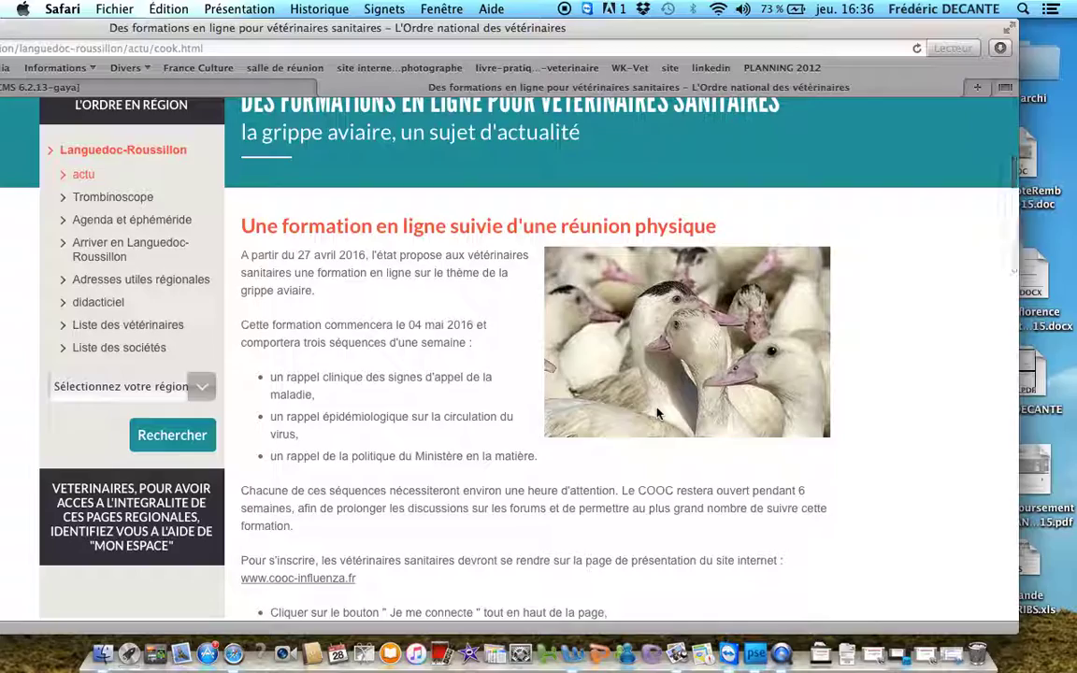
pyautogui.scroll(3, 657, 413)
pyautogui.scroll(-3, 657, 413)
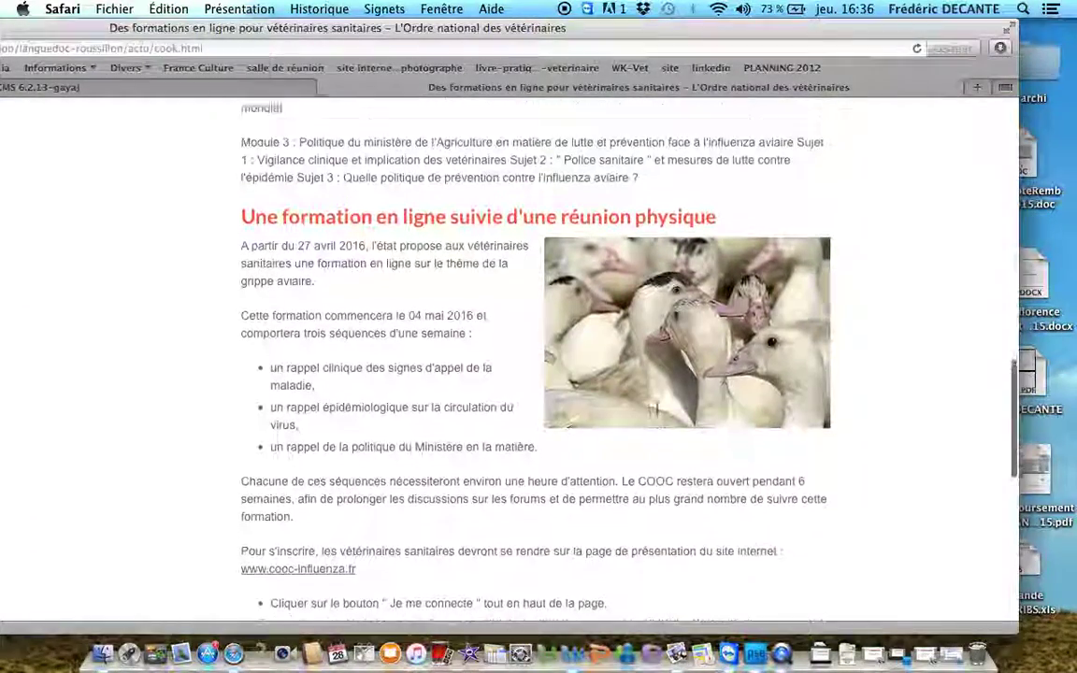
pyautogui.scroll(1, 391, 318)
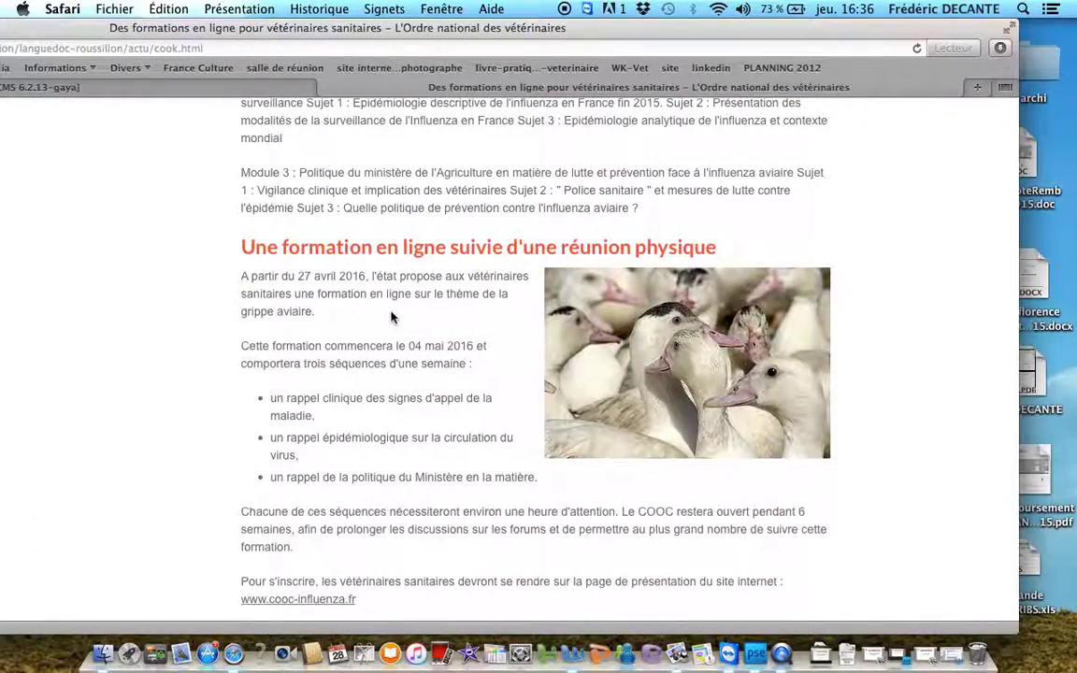
pyautogui.scroll(-5, 411, 316)
pyautogui.scroll(4, 412, 316)
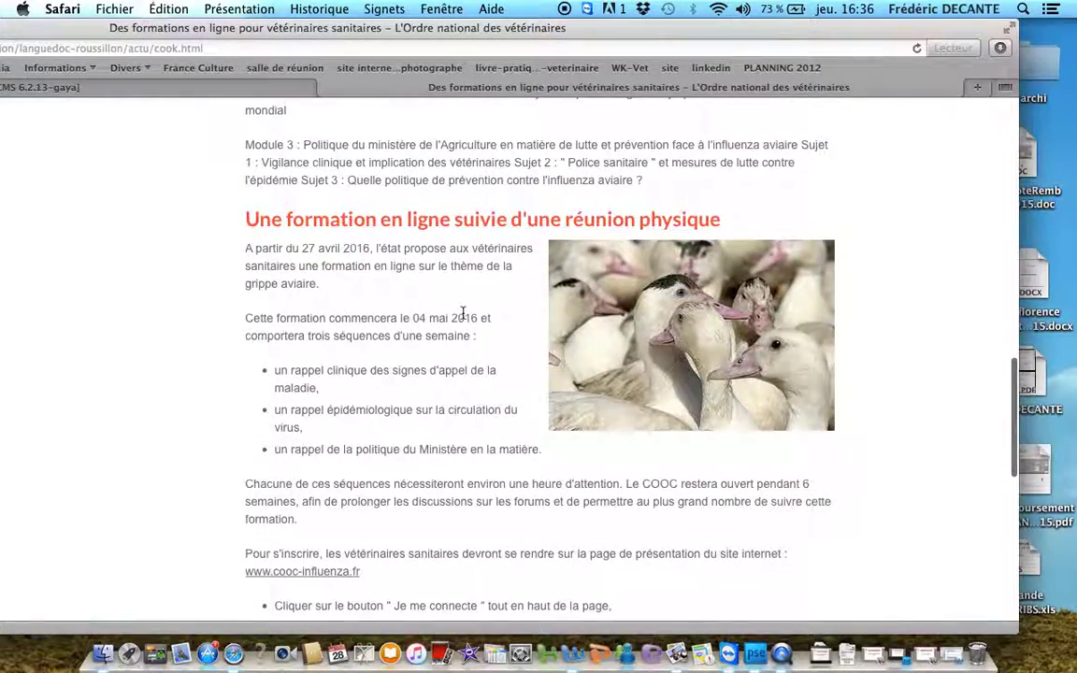
pyautogui.scroll(-6, 390, 311)
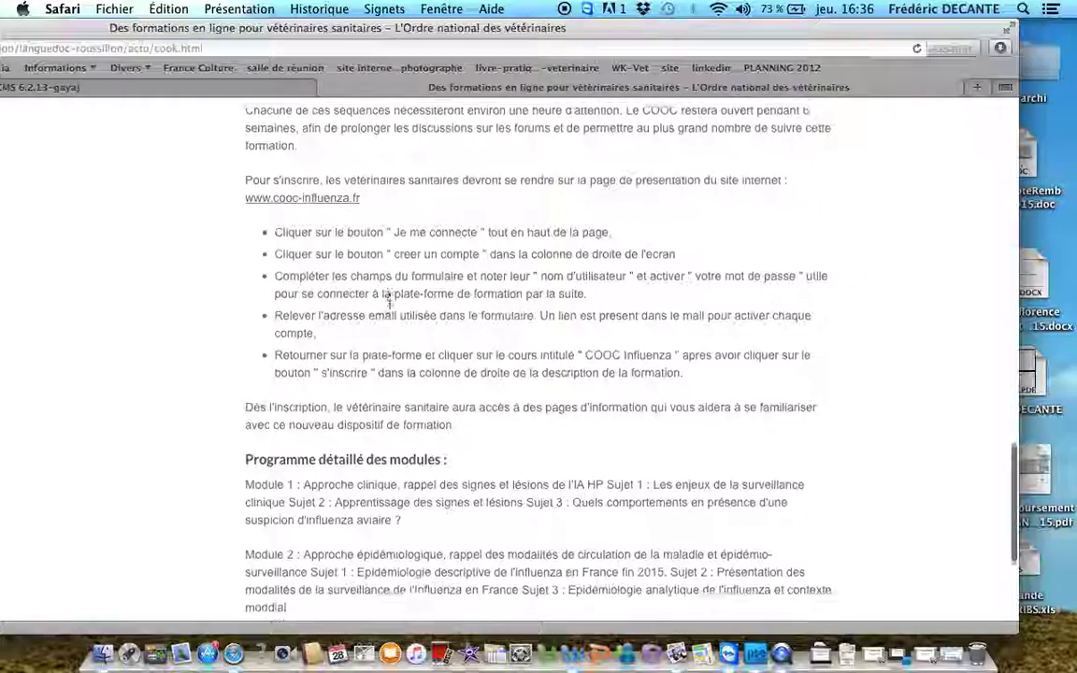
pyautogui.scroll(3, 389, 302)
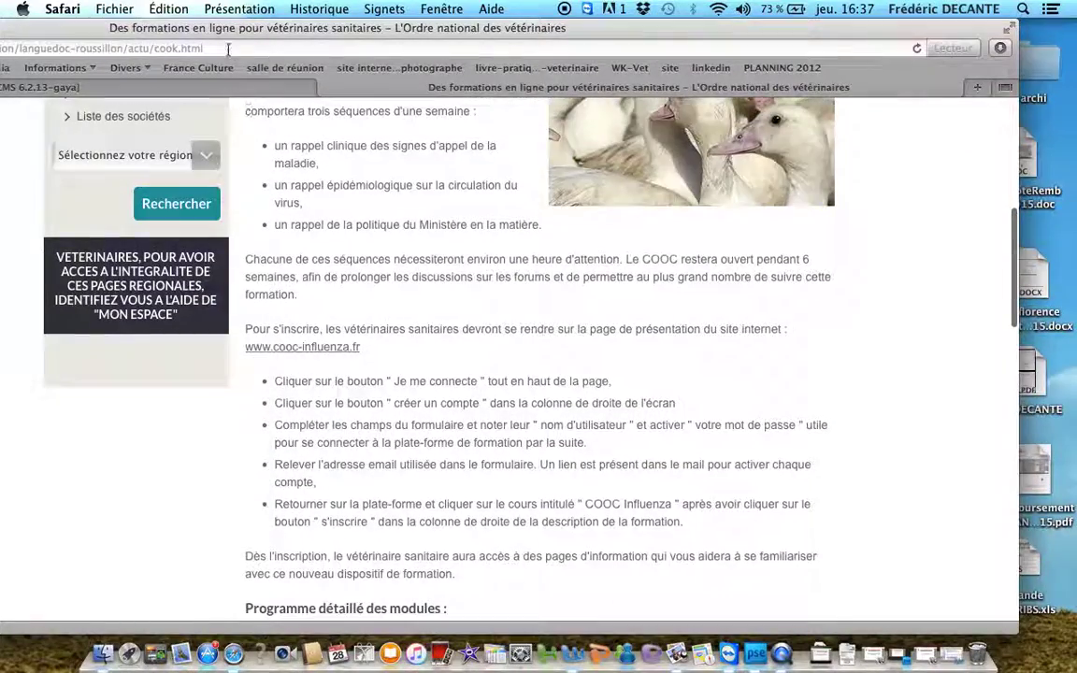
# Return to the TYPO3 backend and delete the duplicate lower content element "Une formation en ligne suivie d'une réunion physique", confirming the deletion
pyautogui.click(254, 87)
pyautogui.scroll(-5, 648, 327)
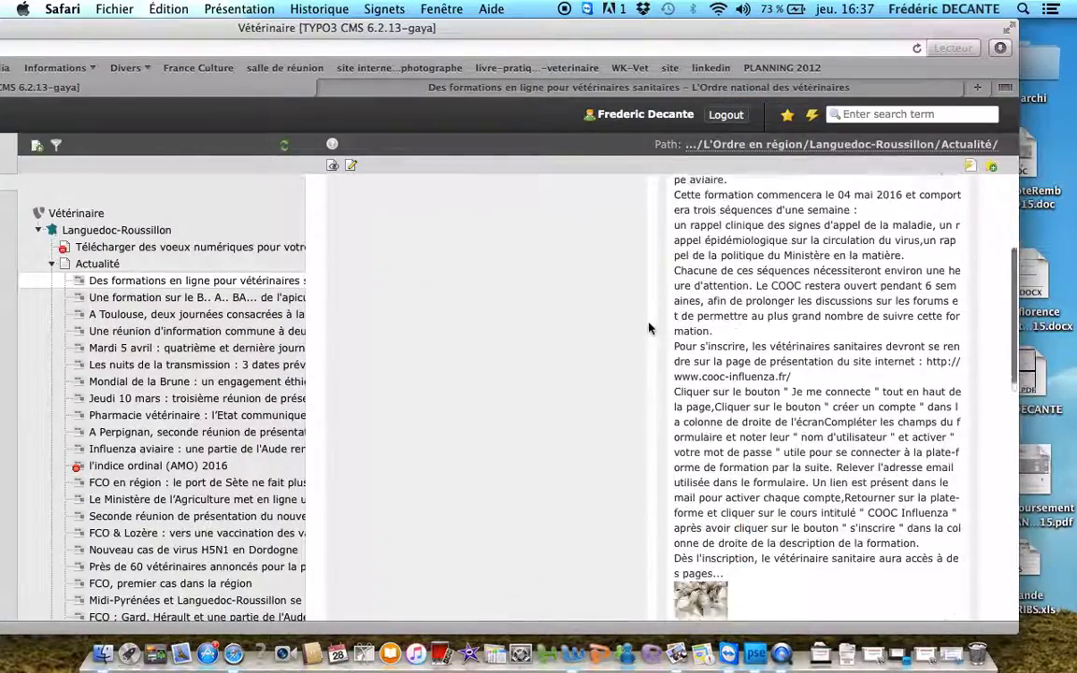
pyautogui.scroll(-2, 649, 327)
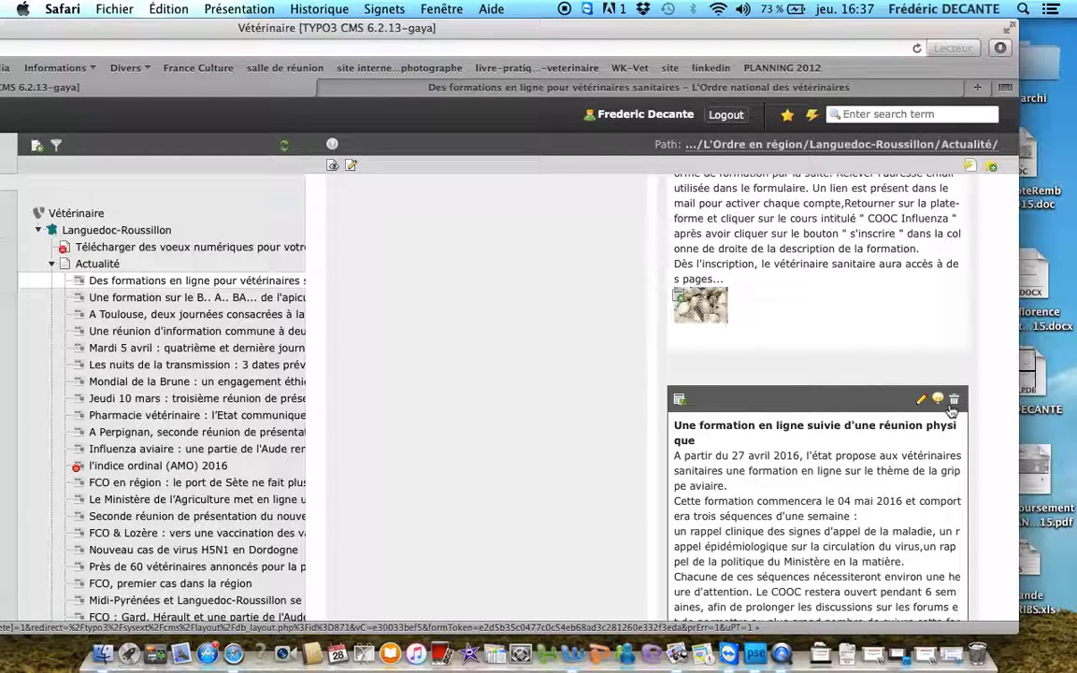
pyautogui.click(953, 402)
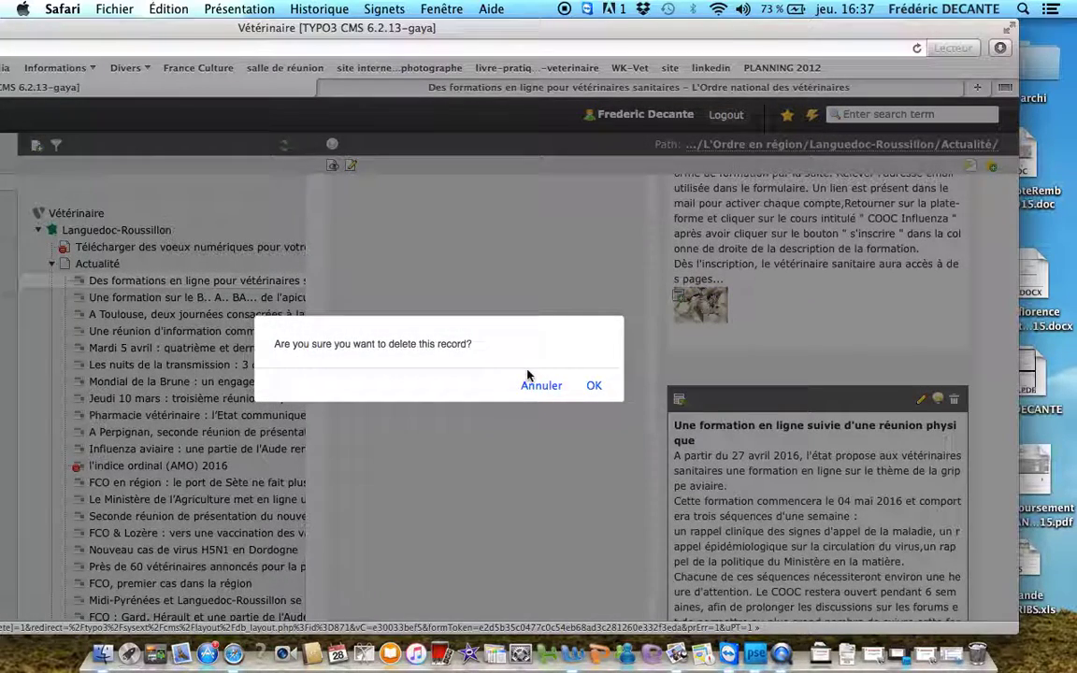
pyautogui.click(592, 386)
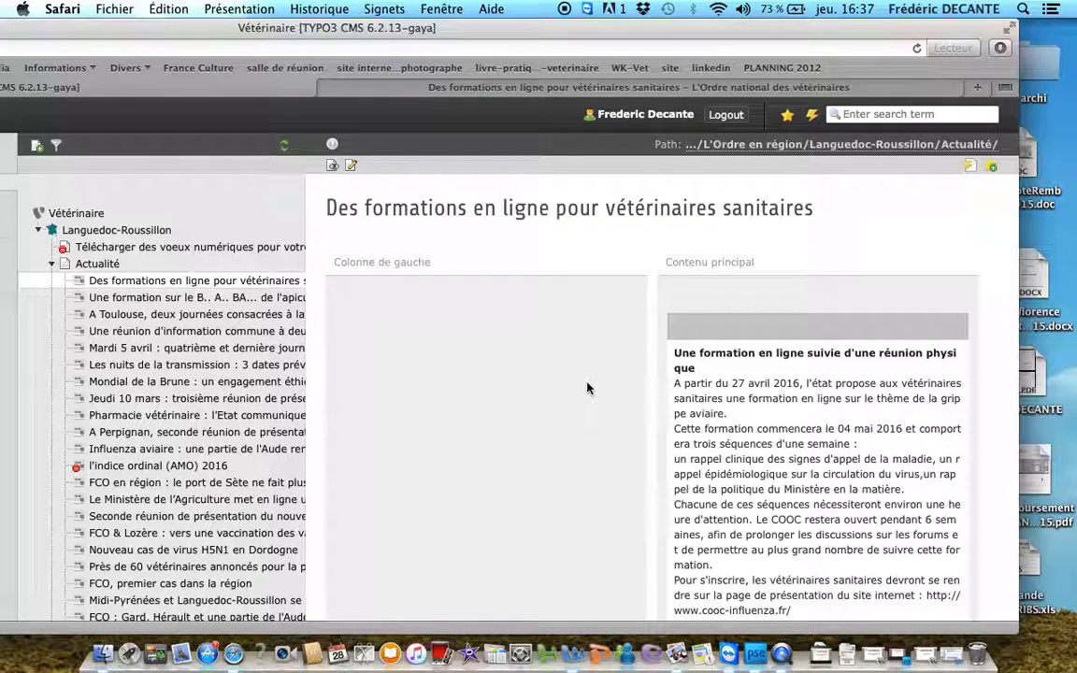
pyautogui.moveTo(757, 393)
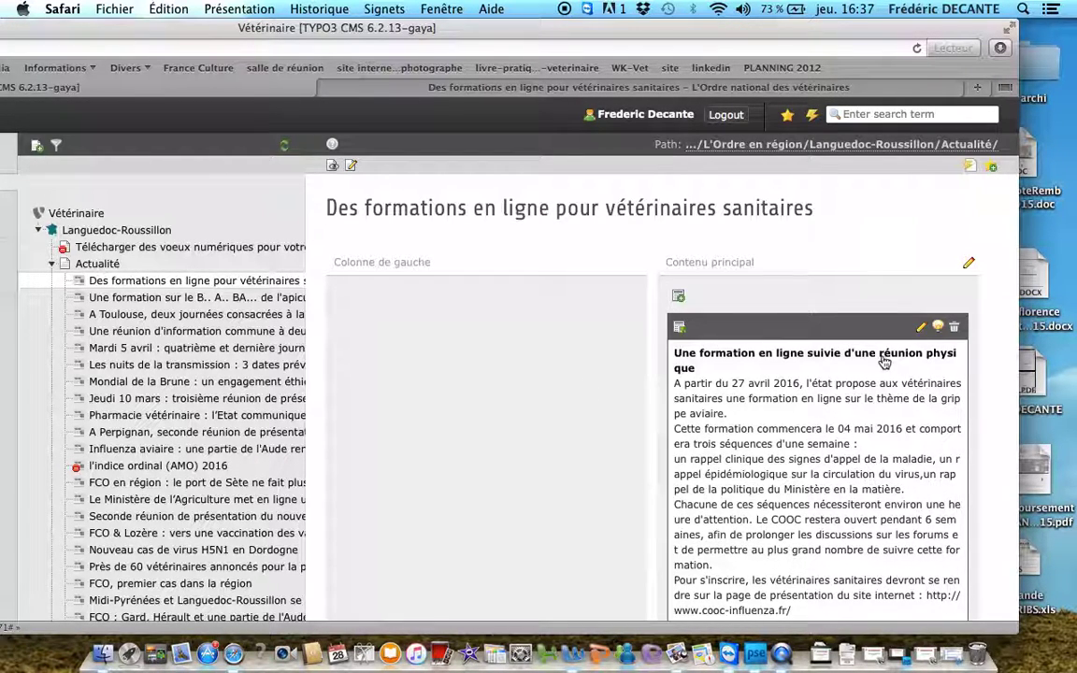
pyautogui.click(922, 329)
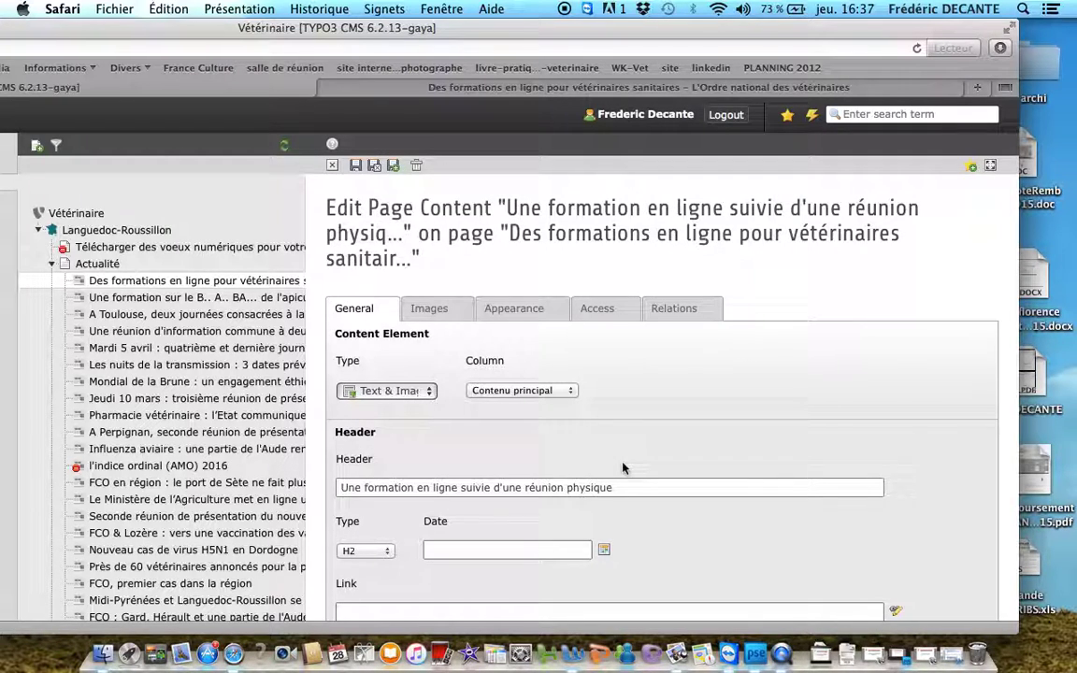
pyautogui.scroll(-10, 622, 467)
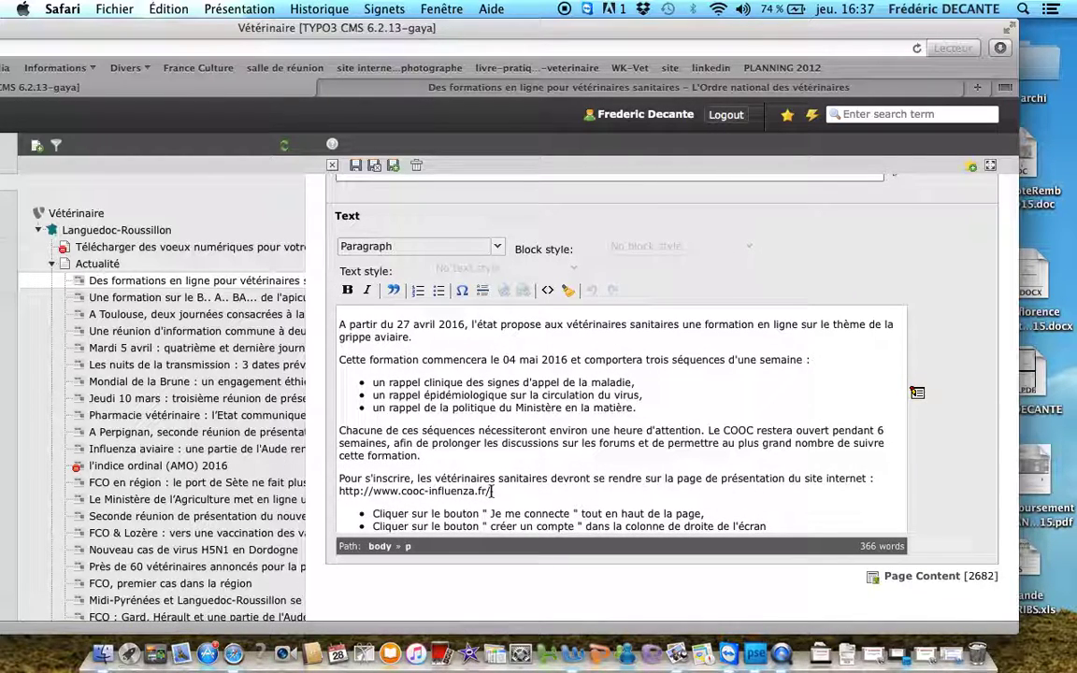
pyautogui.moveTo(492, 491); pyautogui.dragTo(330, 486)
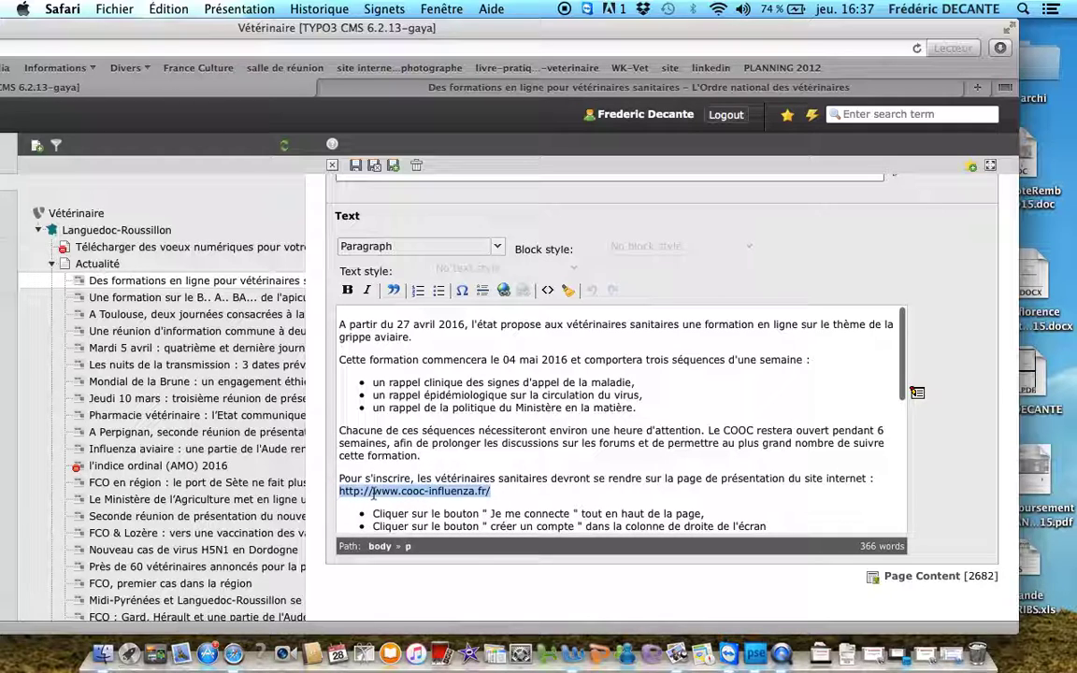
pyautogui.rightClick(373, 493)
pyautogui.click(522, 492)
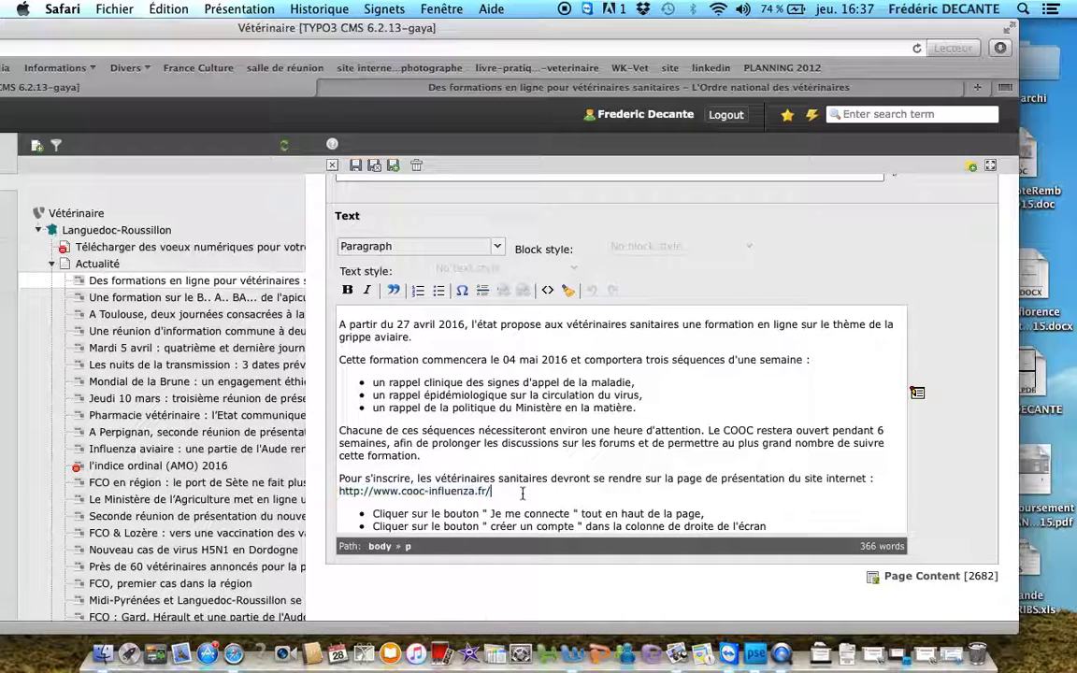
pyautogui.moveTo(504, 492); pyautogui.dragTo(361, 492)
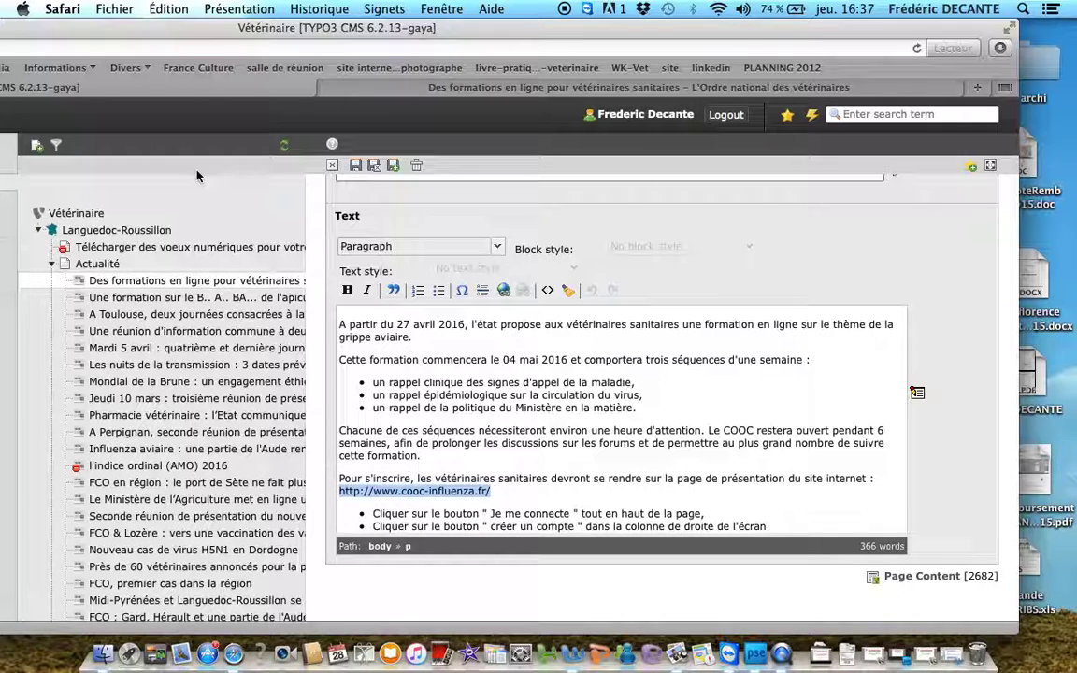
pyautogui.click(170, 11)
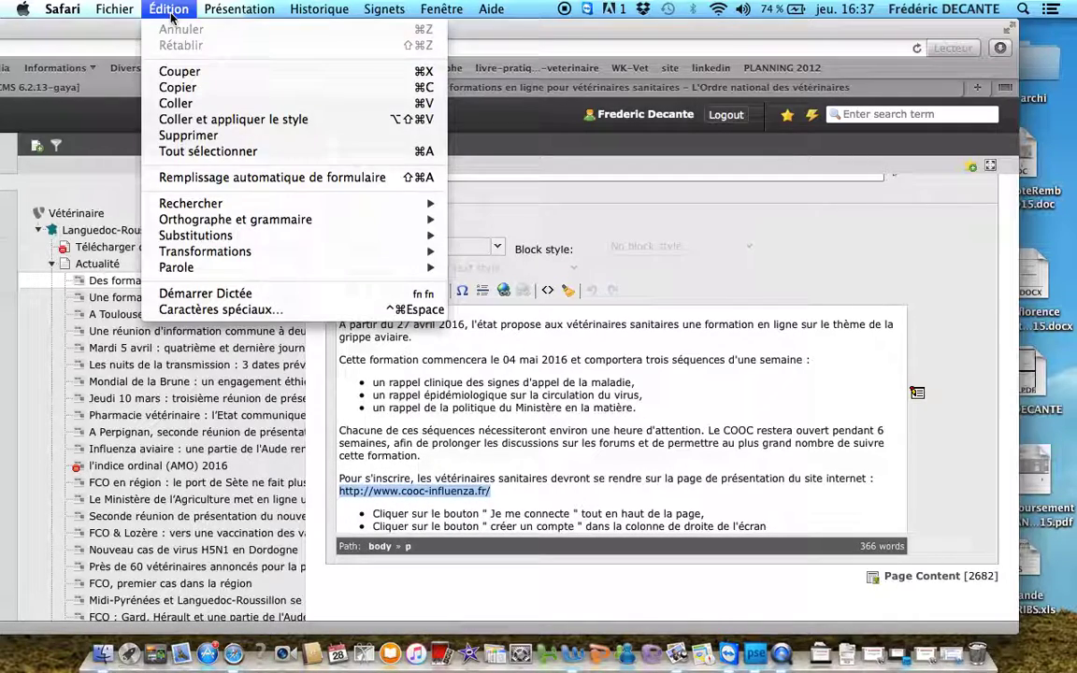
pyautogui.click(194, 78)
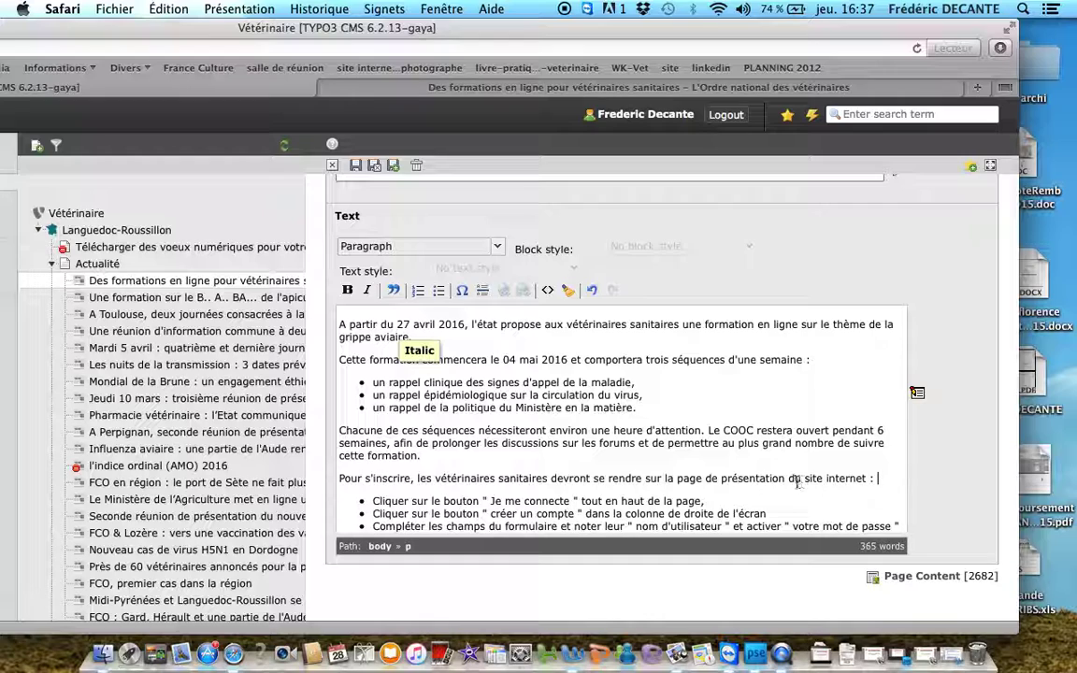
pyautogui.moveTo(804, 479); pyautogui.dragTo(864, 483)
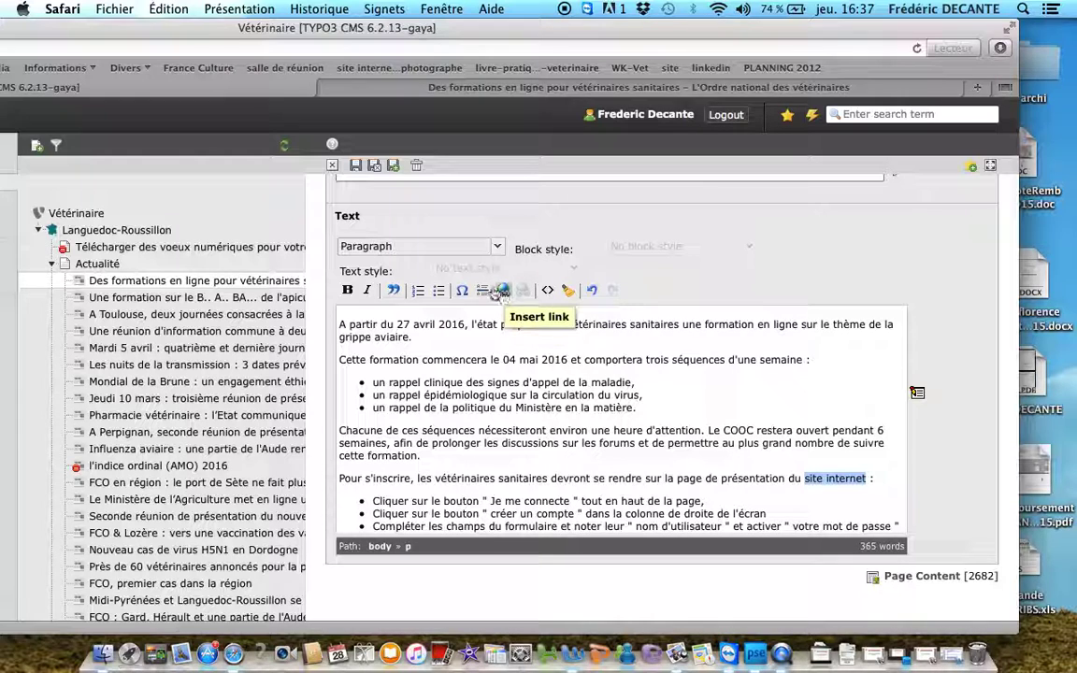
pyautogui.click(505, 295)
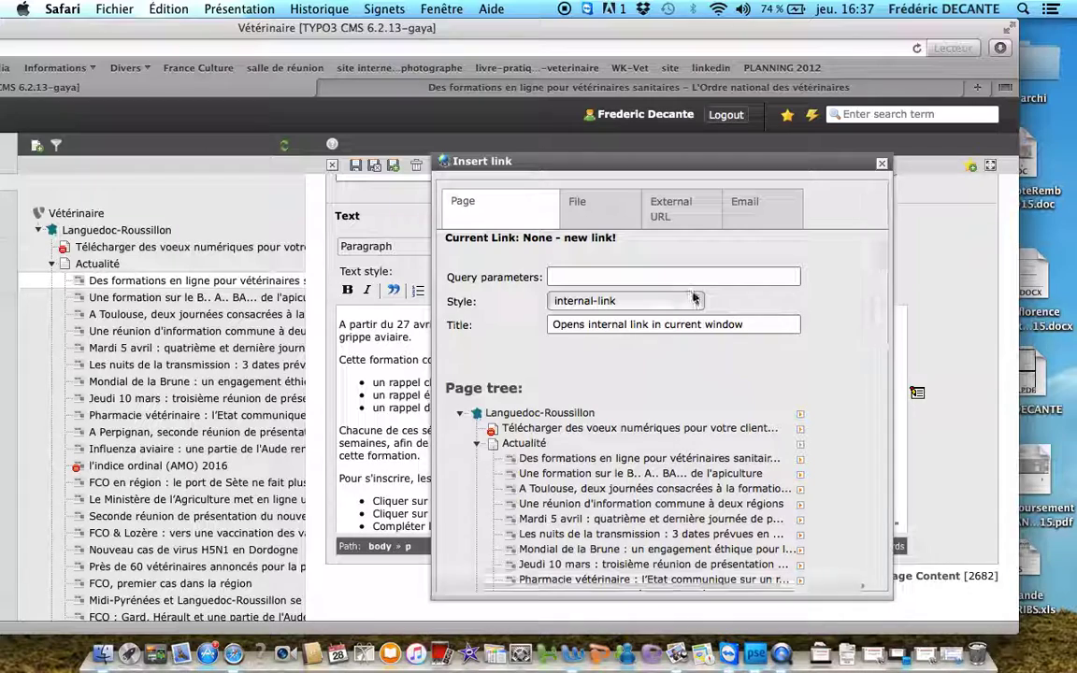
pyautogui.click(689, 226)
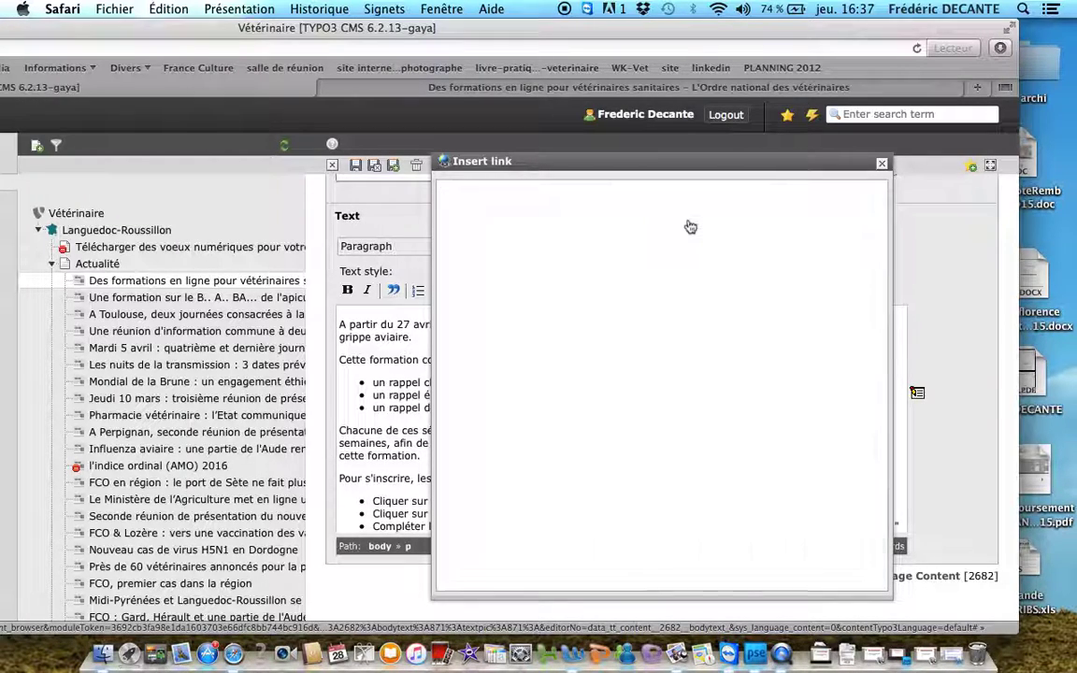
pyautogui.click(636, 269)
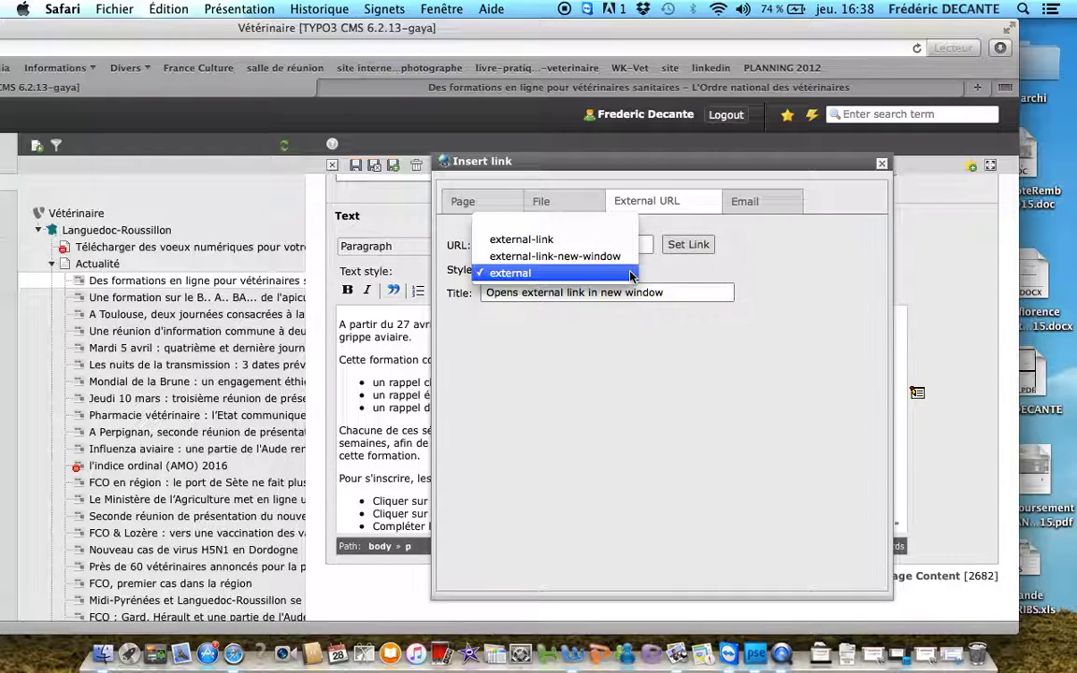
pyautogui.click(624, 256)
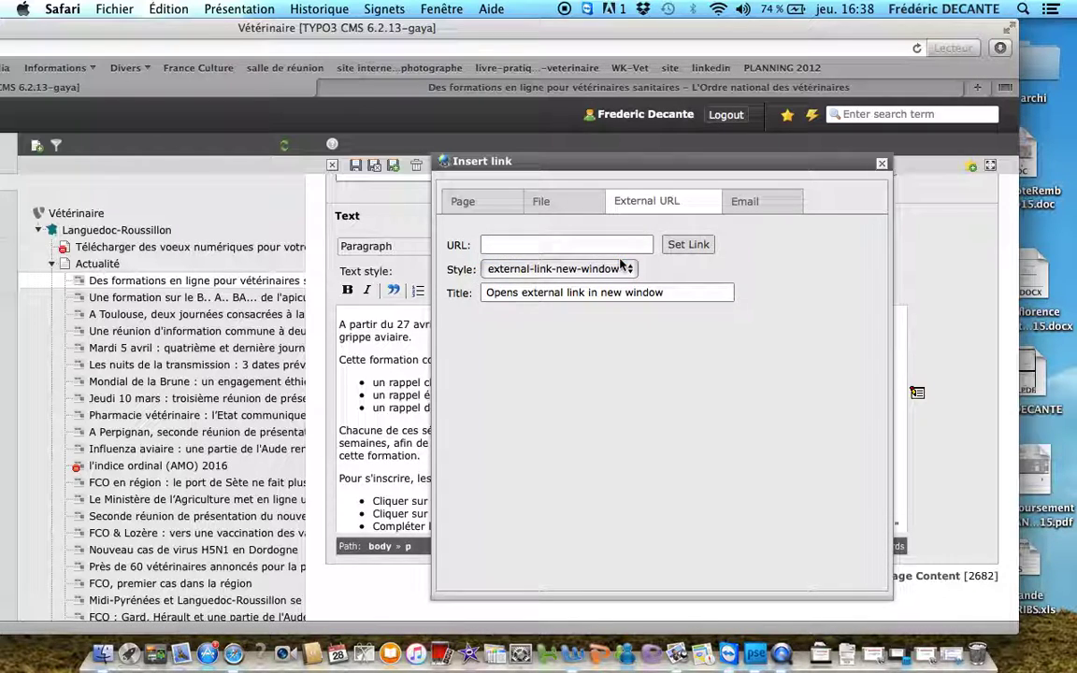
pyautogui.click(590, 246)
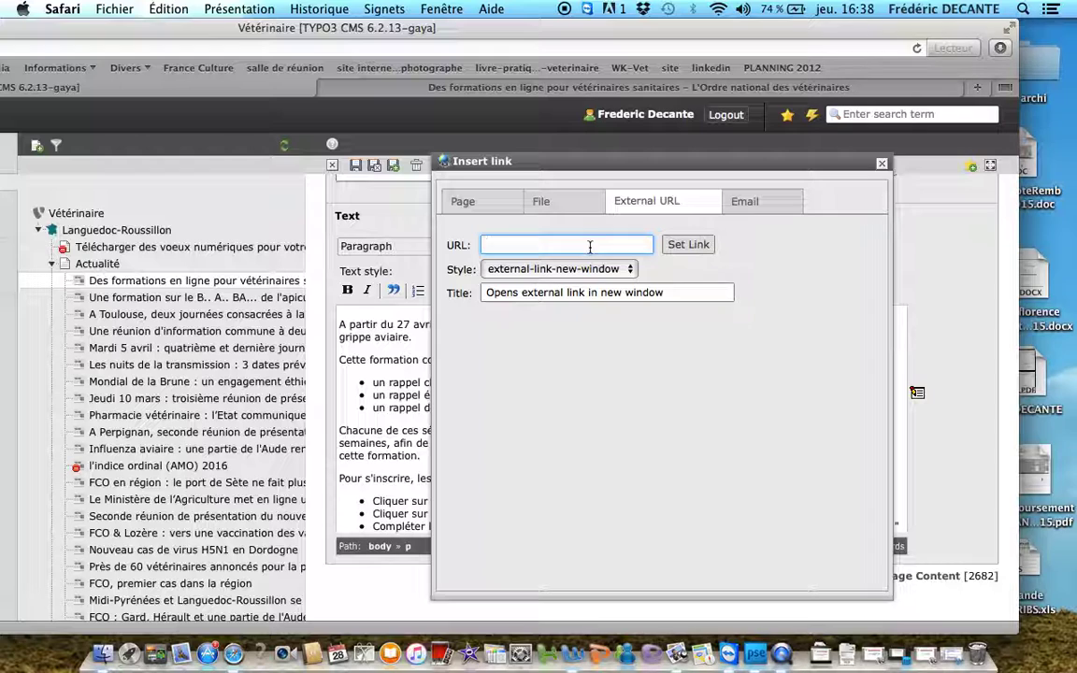
pyautogui.rightClick(528, 244)
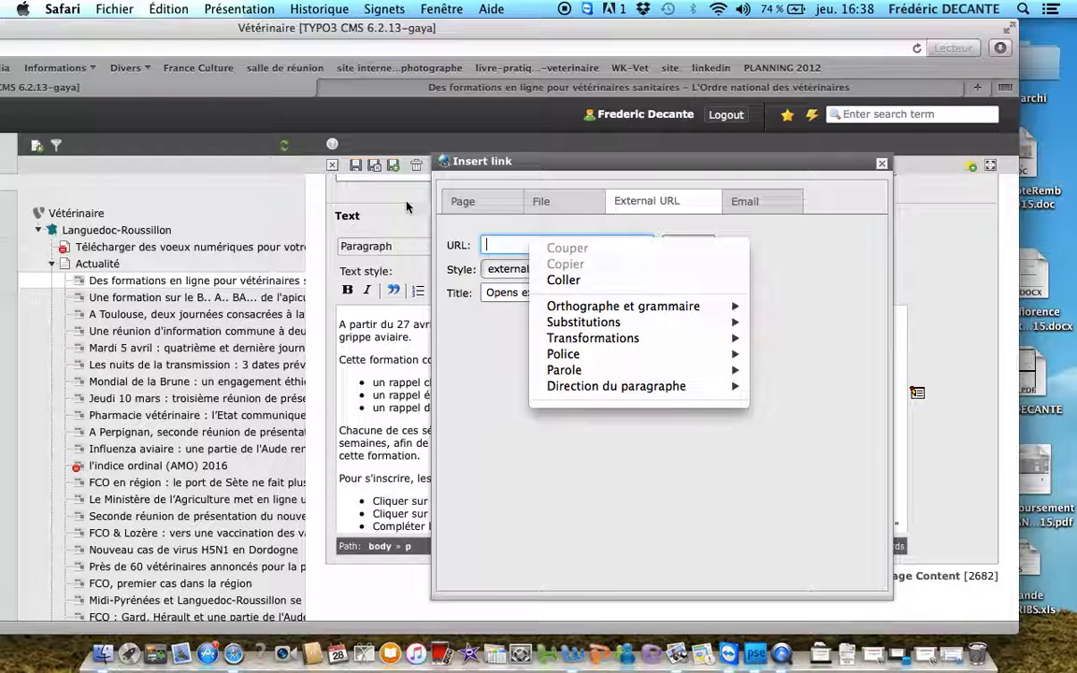
pyautogui.click(566, 281)
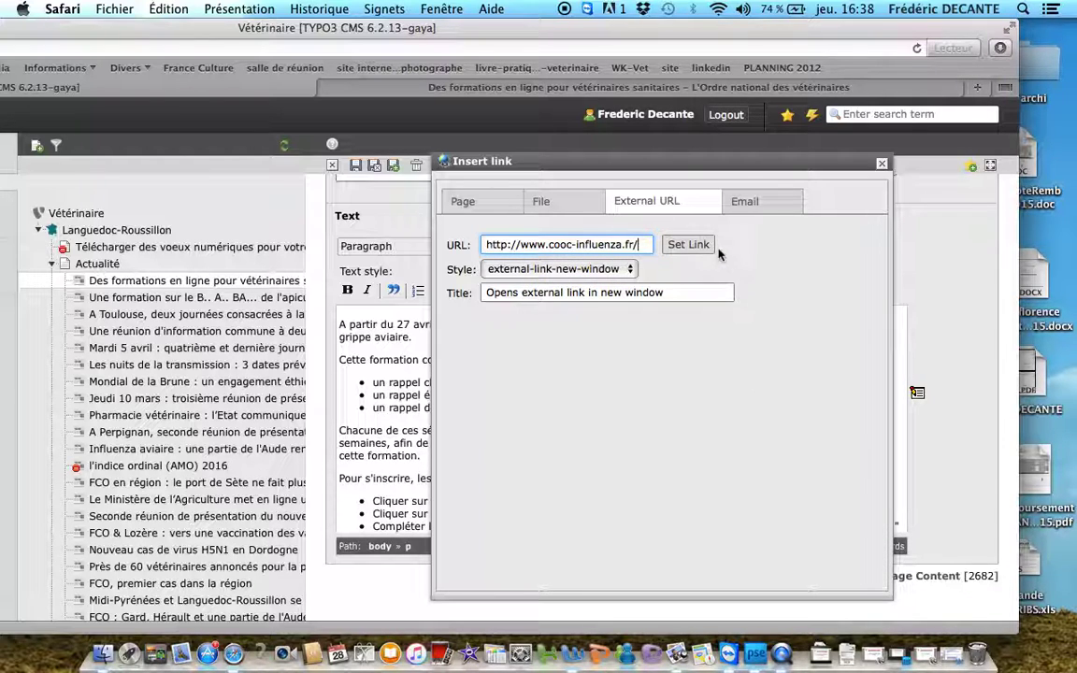
pyautogui.click(688, 244)
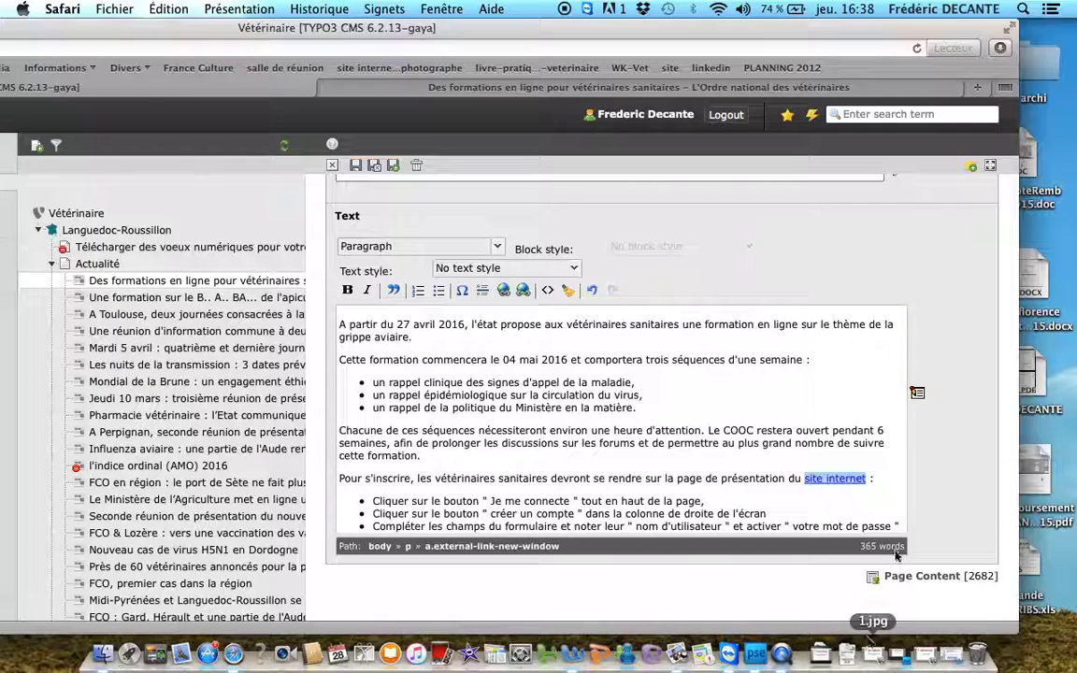
# Set the content element's image position to "Above, center", and save and close the element
pyautogui.scroll(-3, 794, 448)
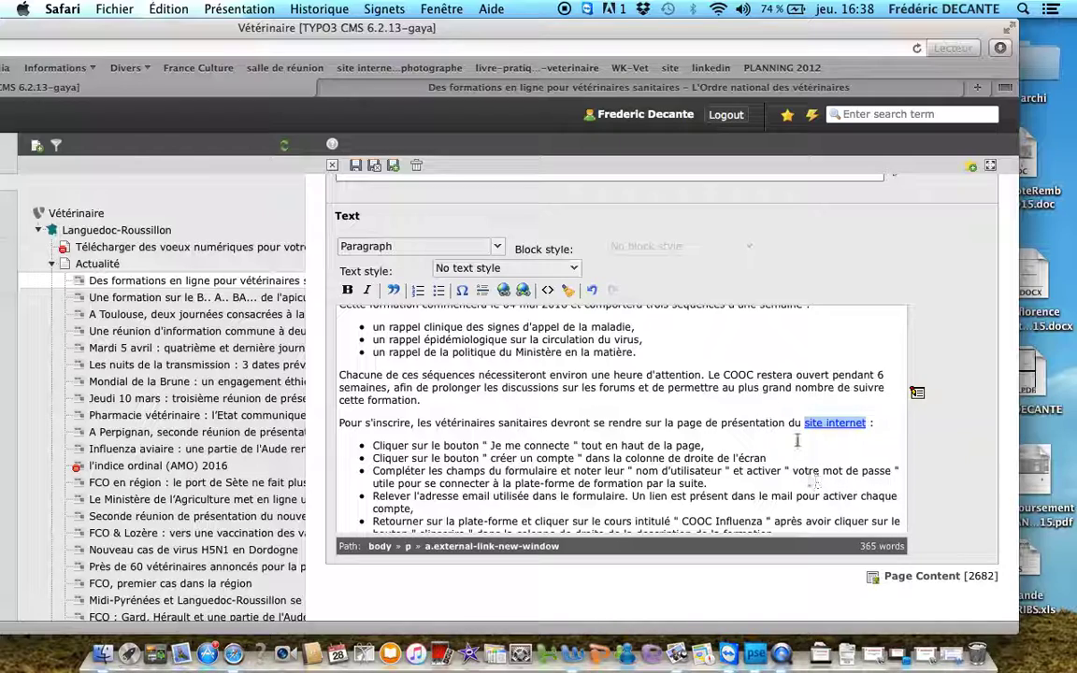
pyautogui.scroll(3, 798, 428)
pyautogui.scroll(-3, 798, 427)
pyautogui.scroll(-5, 799, 427)
pyautogui.scroll(10, 798, 427)
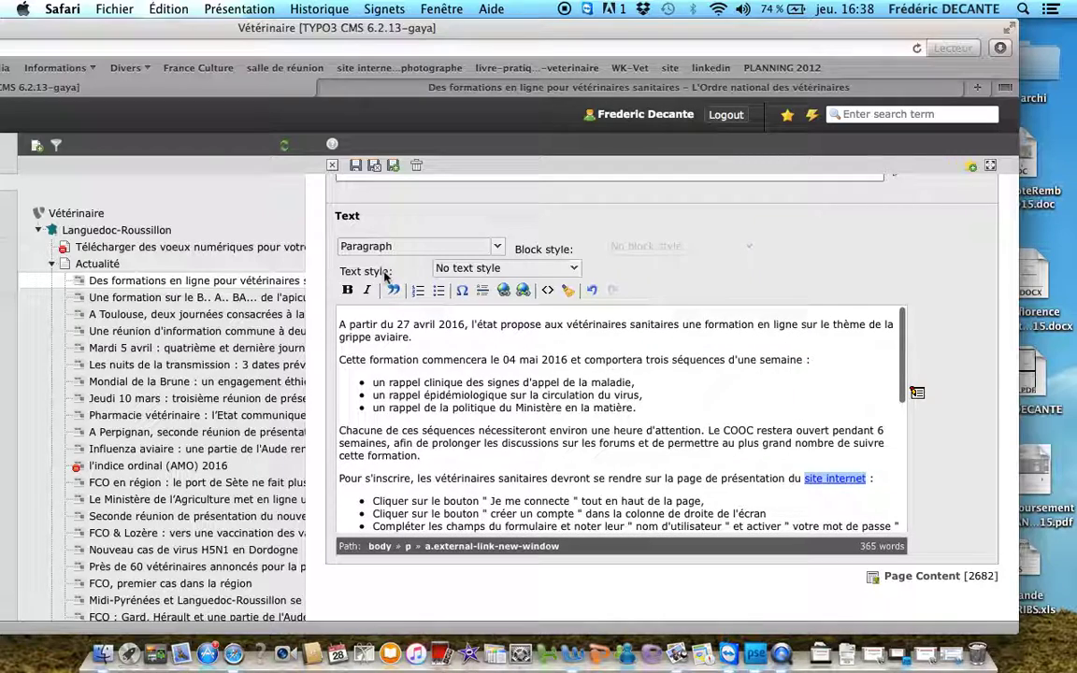
pyautogui.scroll(10, 384, 276)
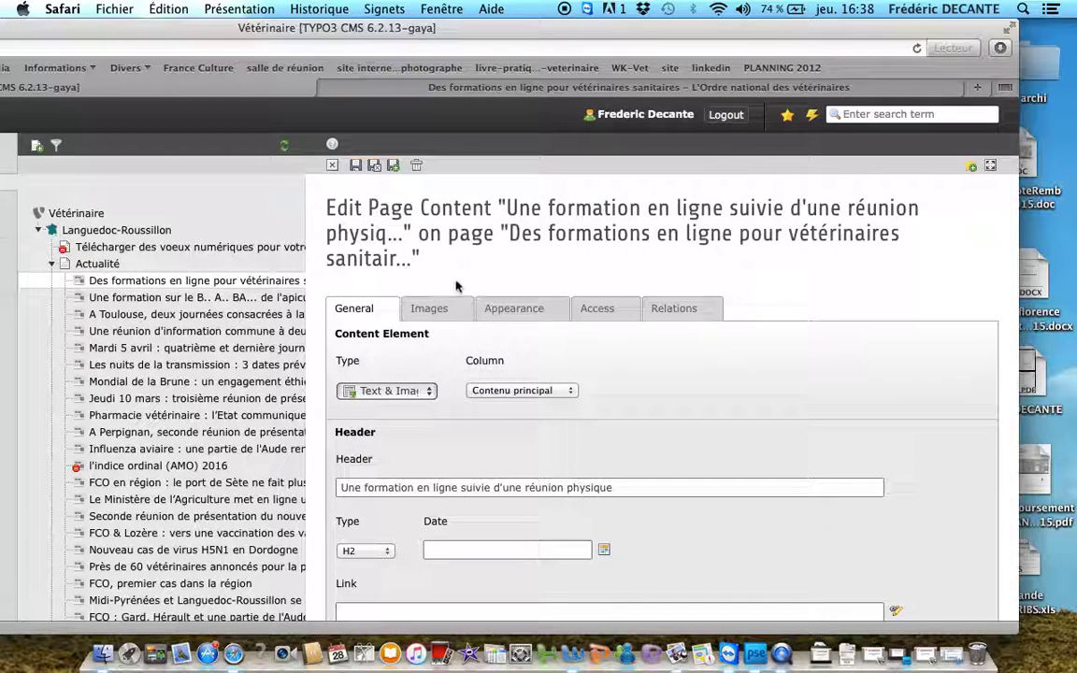
pyautogui.click(509, 310)
pyautogui.scroll(-2, 532, 400)
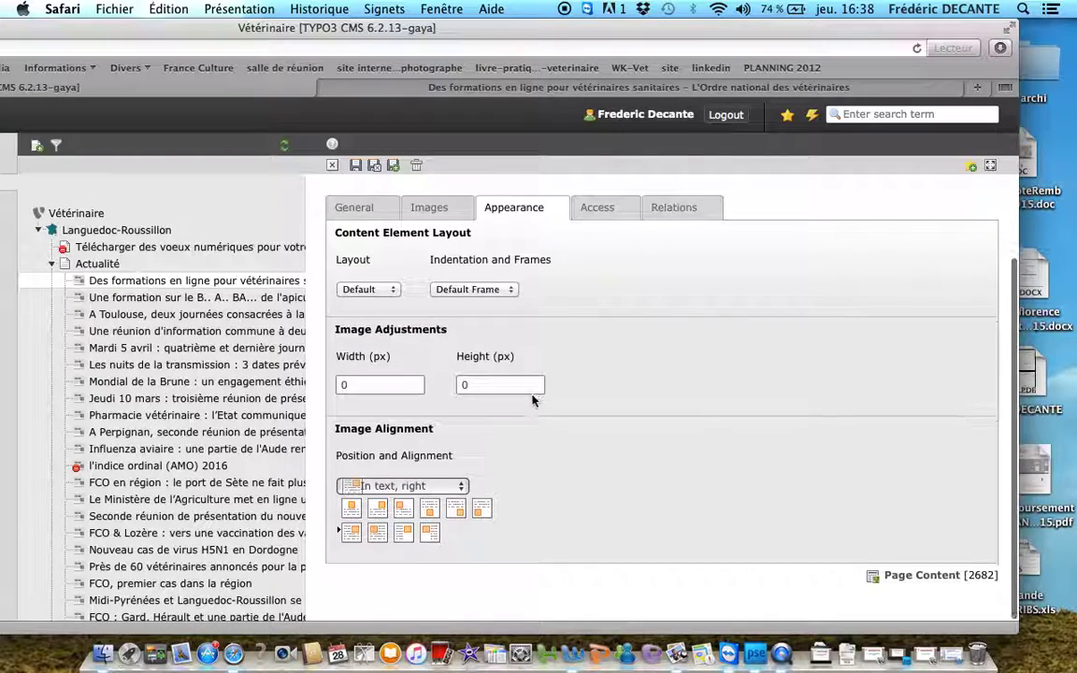
pyautogui.click(352, 509)
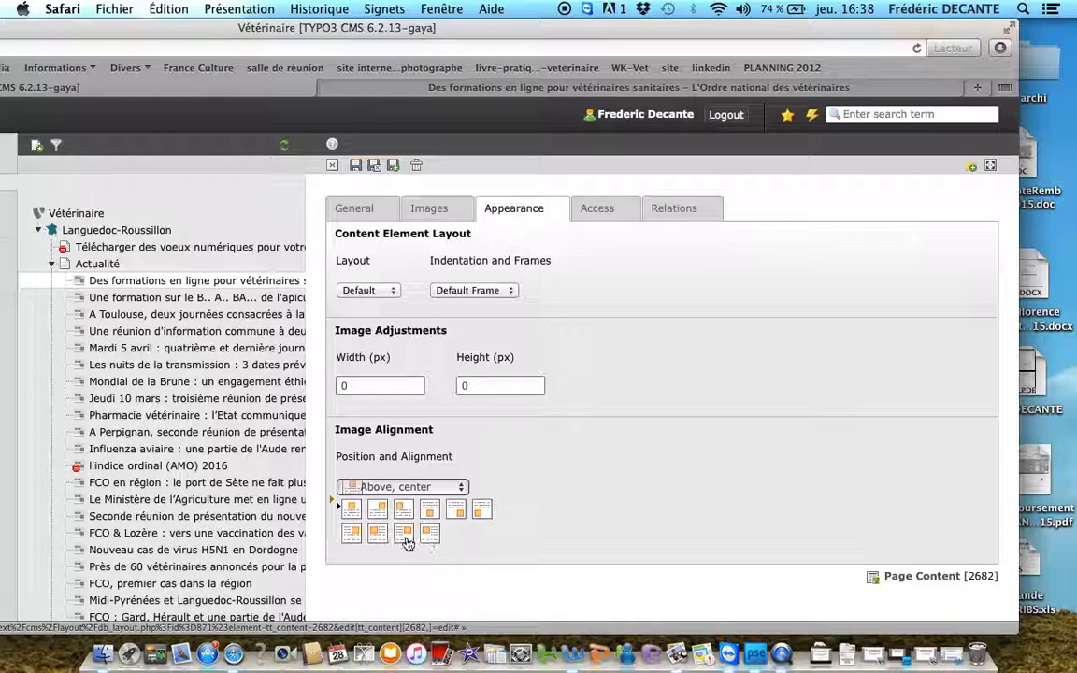
pyautogui.click(374, 167)
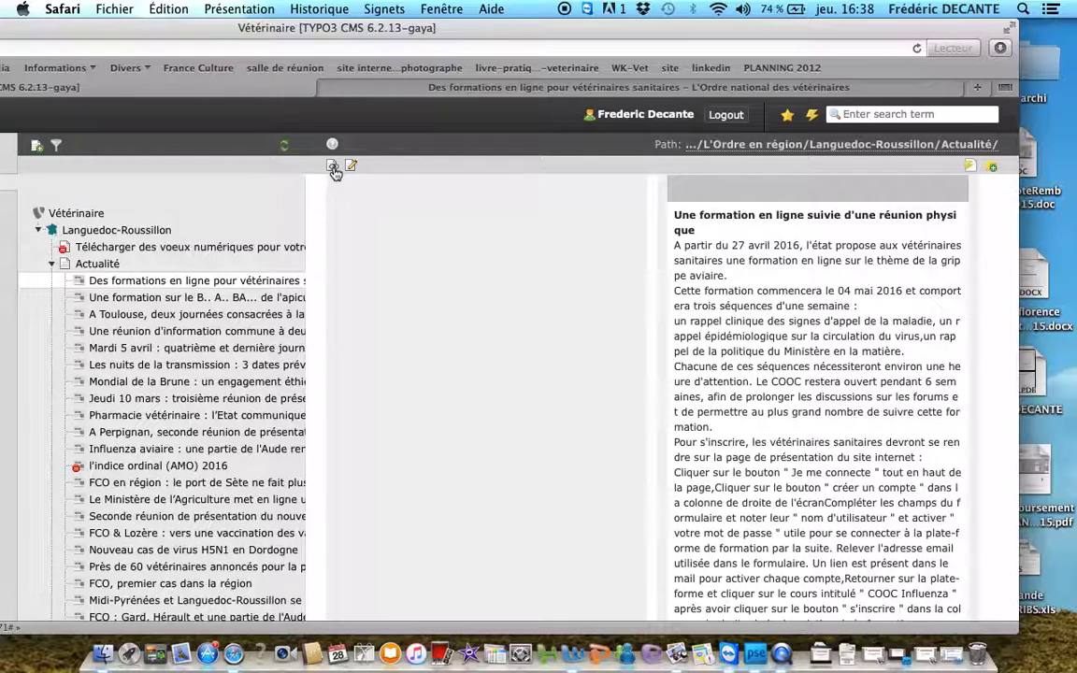
# Preview the public site, choose the Languedoc-Roussillon region and open its news article "Des formations en ligne pour vétérinaires sanitaires"
pyautogui.click(332, 167)
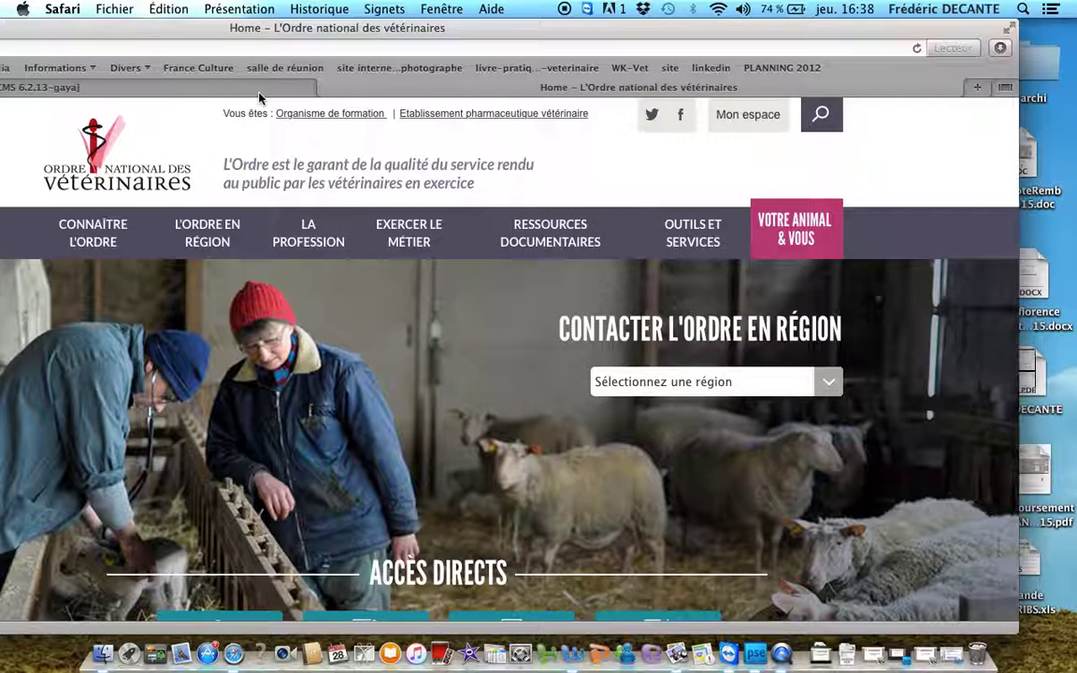
pyautogui.click(826, 386)
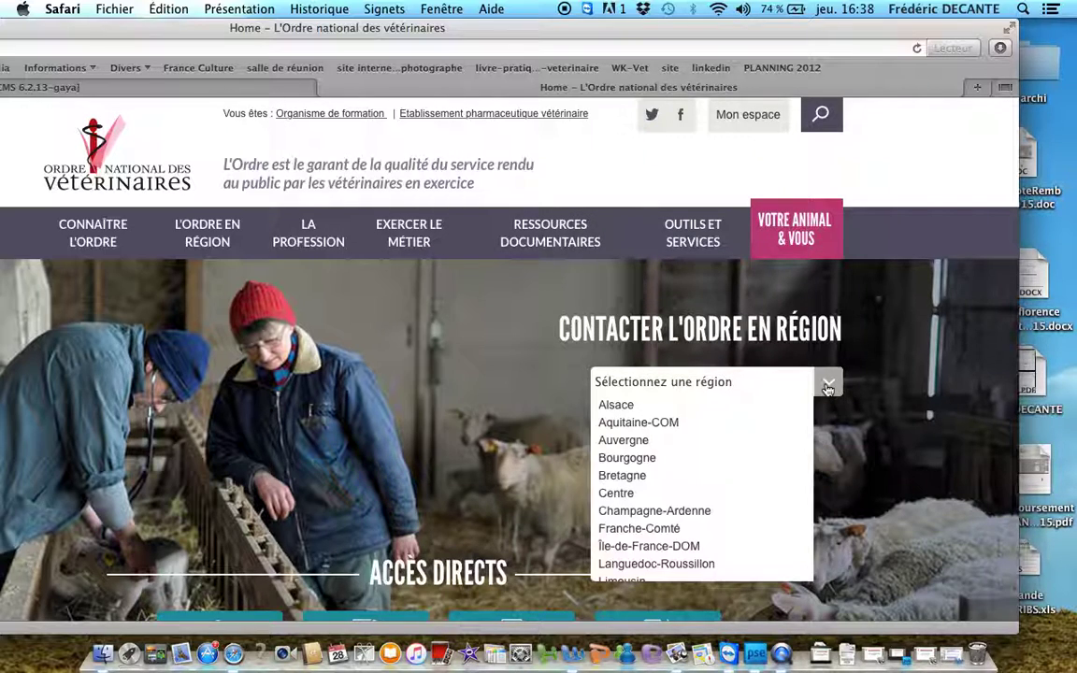
pyautogui.scroll(-3, 764, 543)
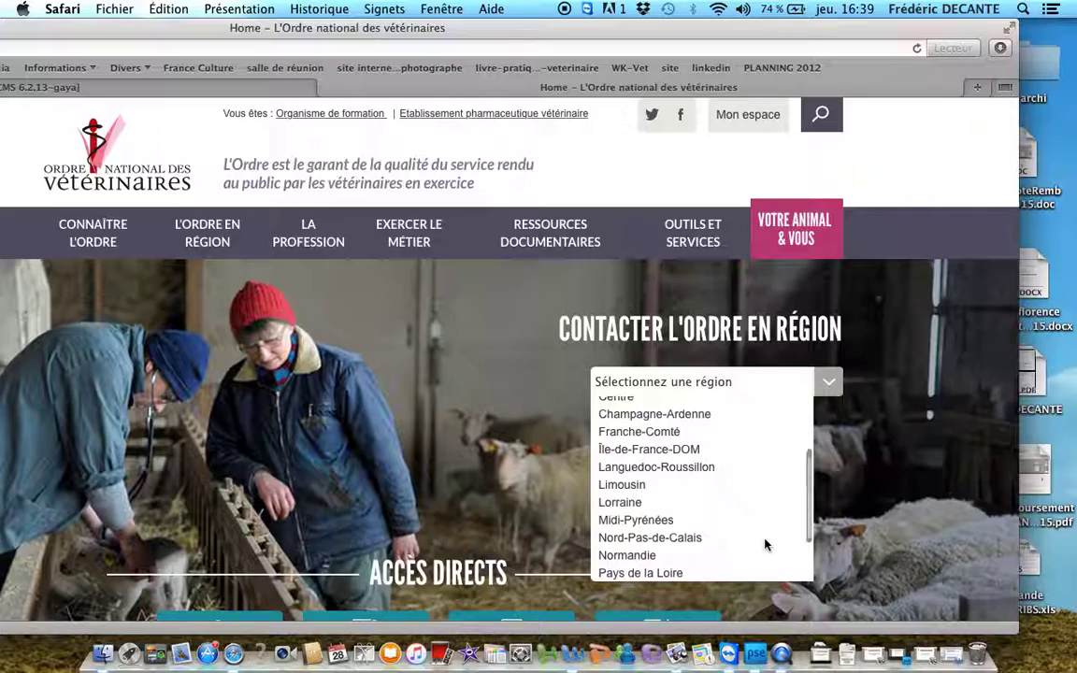
pyautogui.click(694, 467)
pyautogui.scroll(-10, 693, 478)
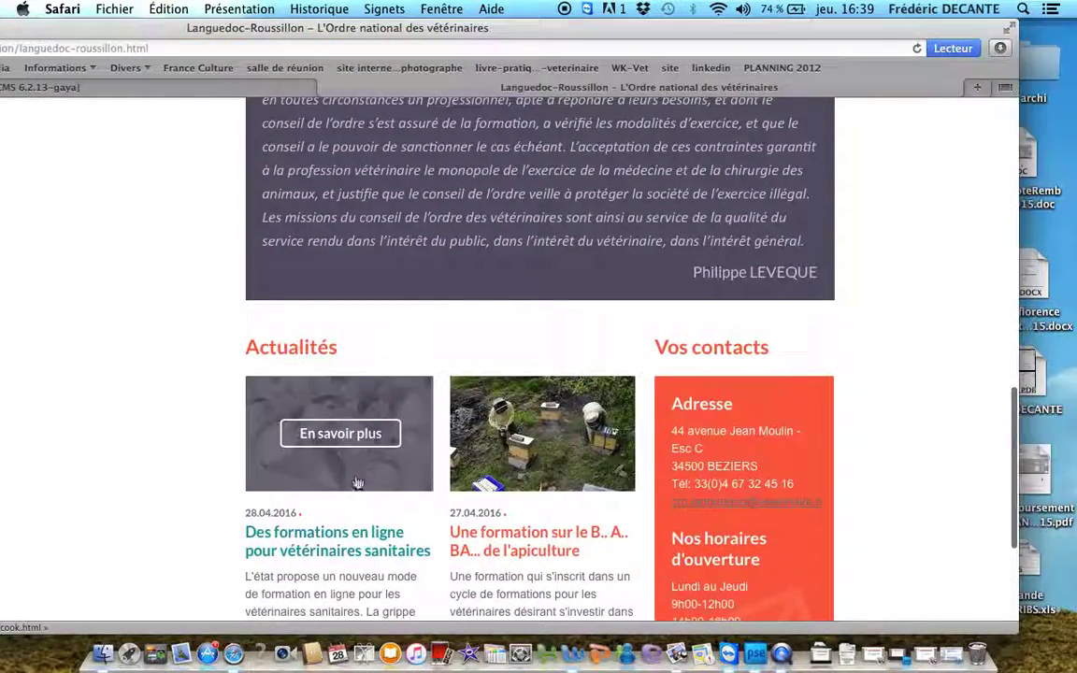
pyautogui.click(320, 428)
# Check the published article's image placement above the text, its bullet lists and the "site internet" link
pyautogui.scroll(-5, 402, 540)
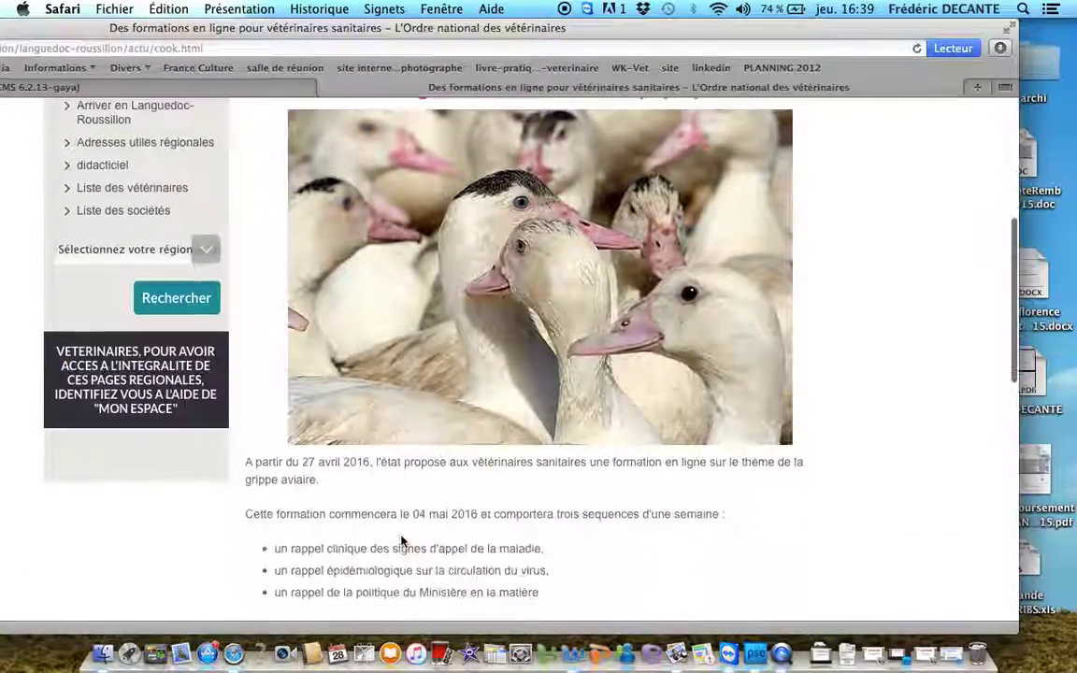
pyautogui.scroll(2, 402, 546)
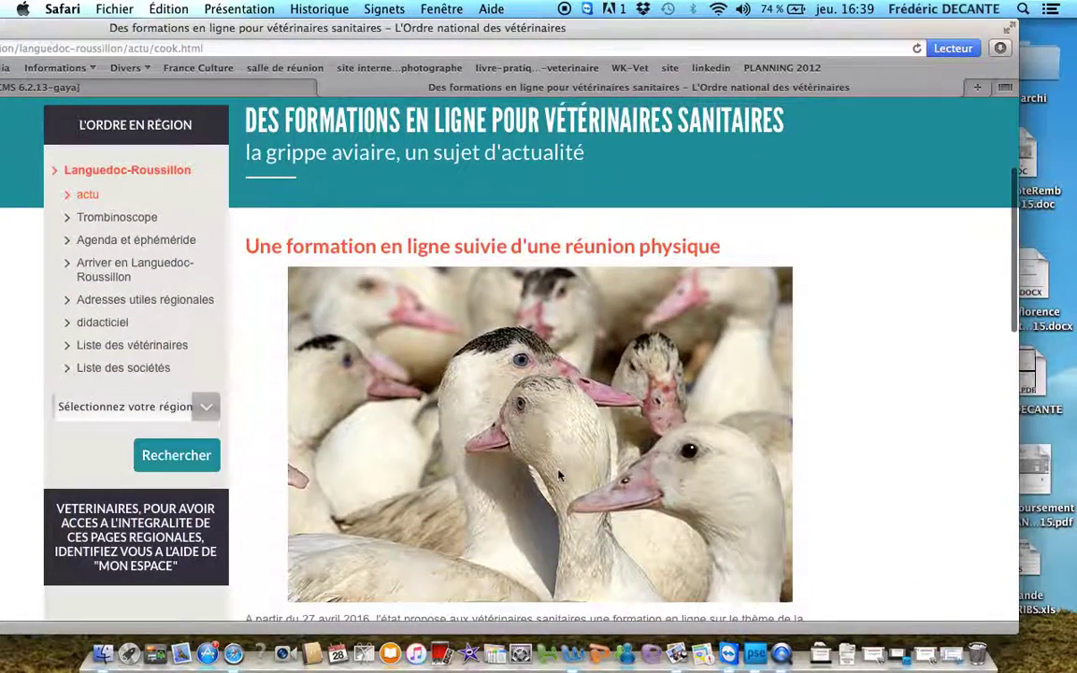
pyautogui.scroll(-5, 831, 487)
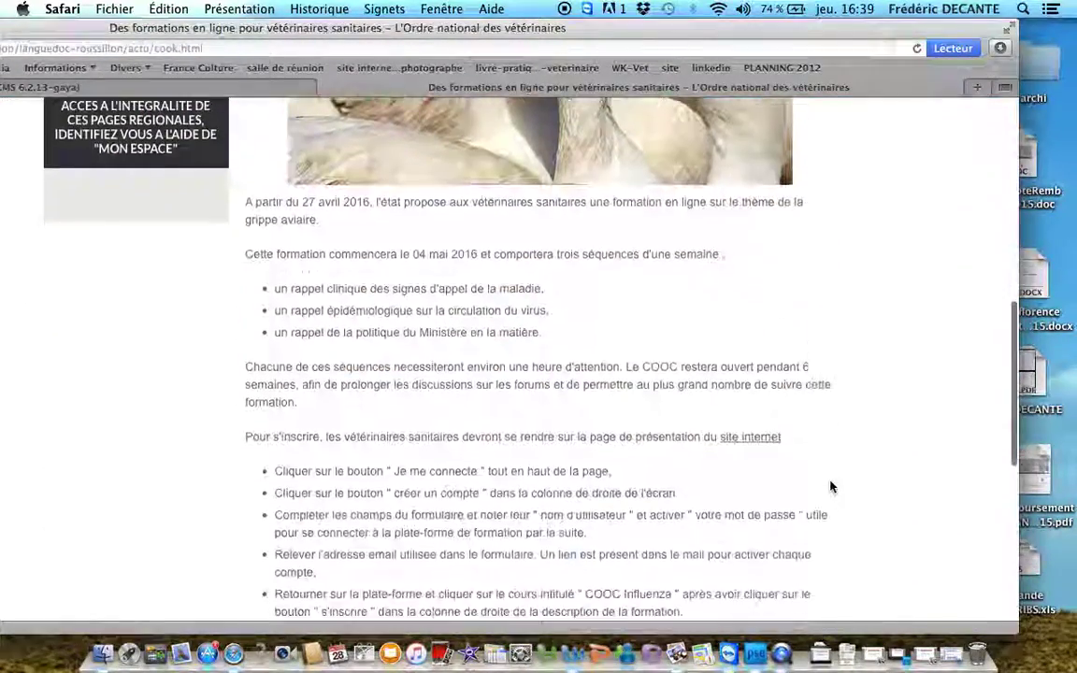
pyautogui.scroll(1, 831, 486)
pyautogui.scroll(3, 831, 486)
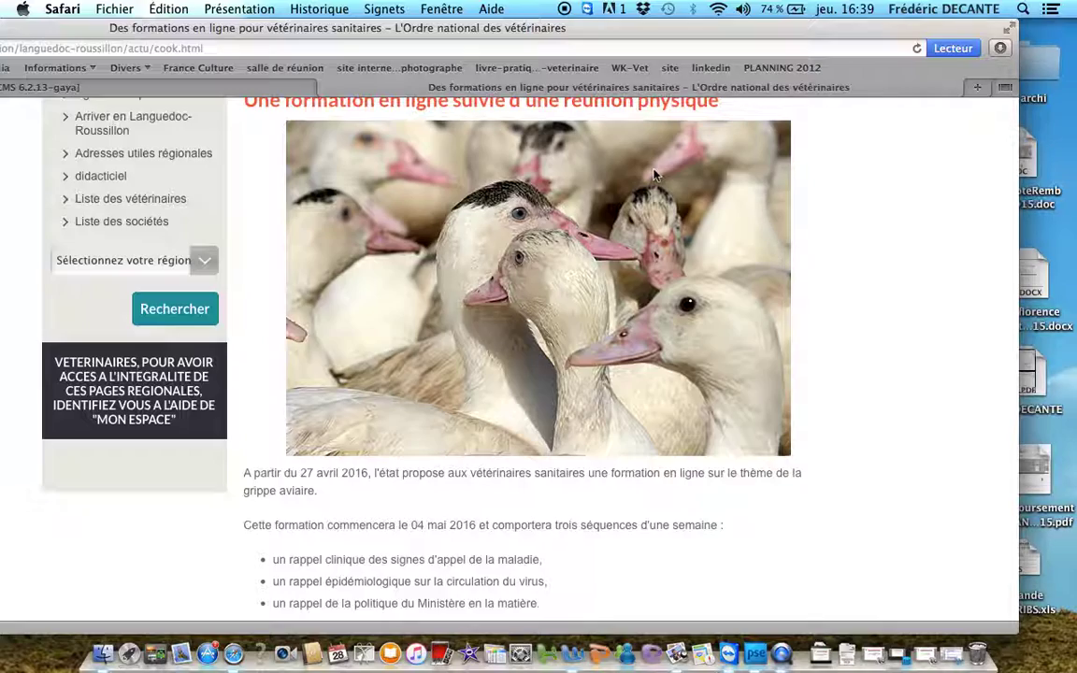
pyautogui.scroll(-3, 681, 252)
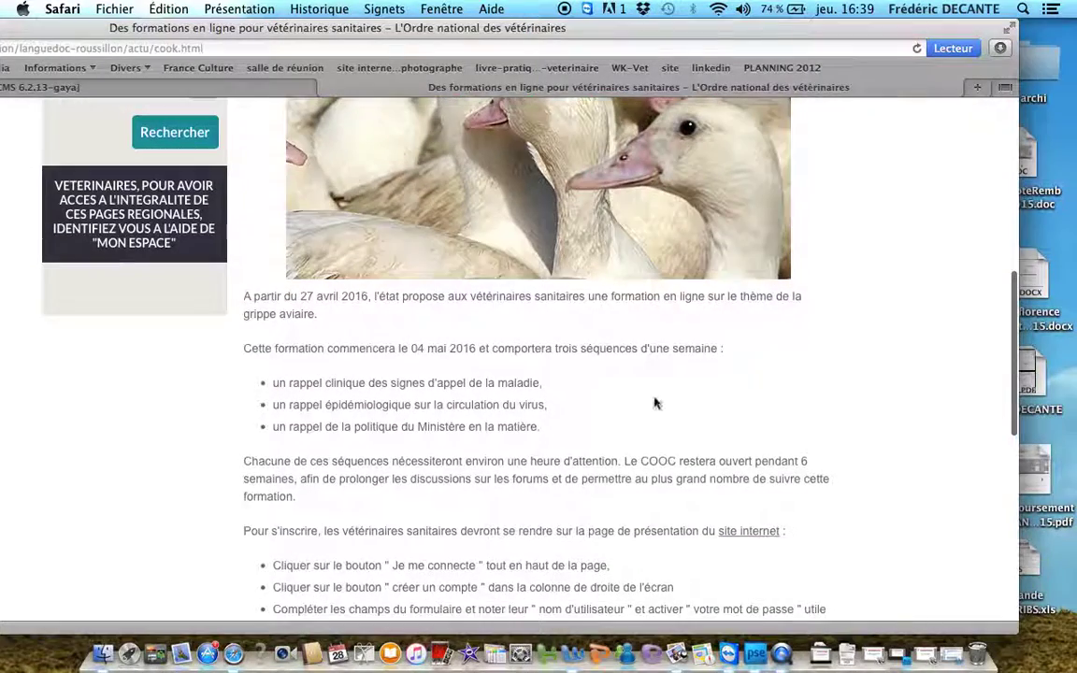
pyautogui.scroll(-2, 630, 393)
pyautogui.scroll(-5, 633, 313)
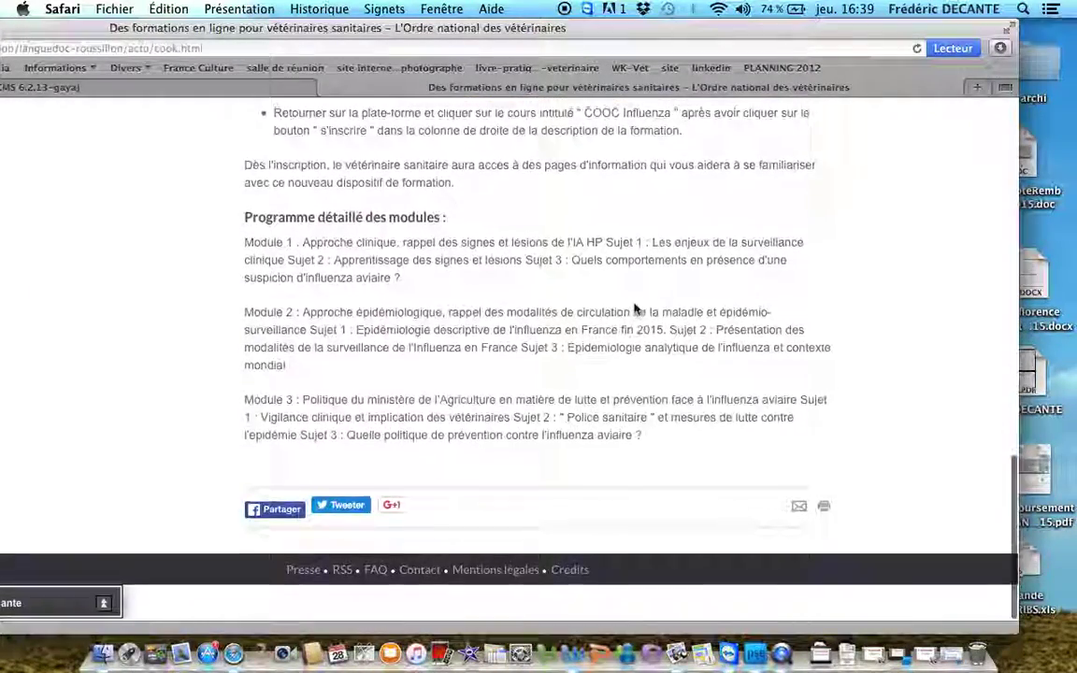
# Review the article's "Programme détaillé des modules" section and compare its layout with the rest of the published text
pyautogui.scroll(2, 634, 308)
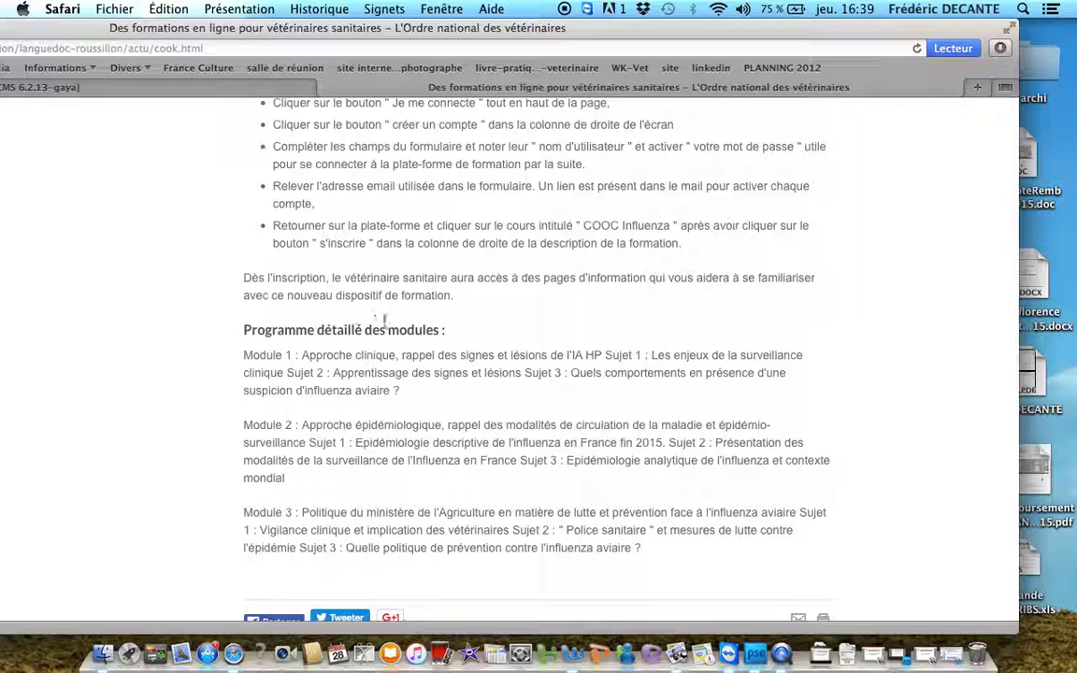
pyautogui.scroll(1, 416, 356)
pyautogui.scroll(-2, 427, 336)
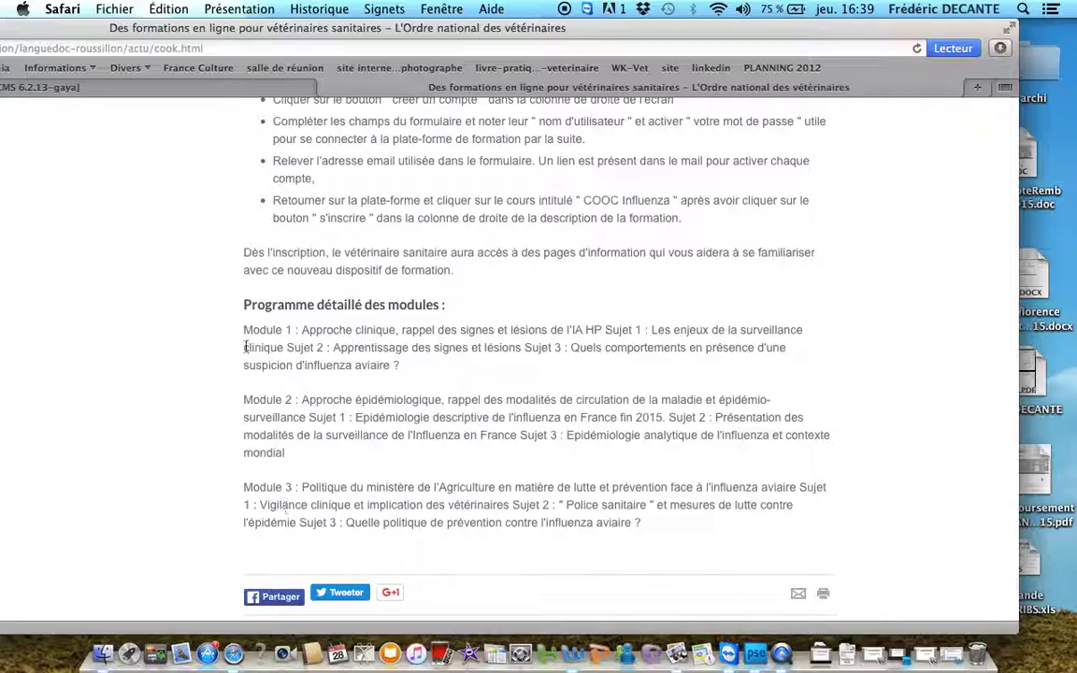
pyautogui.scroll(15, 439, 502)
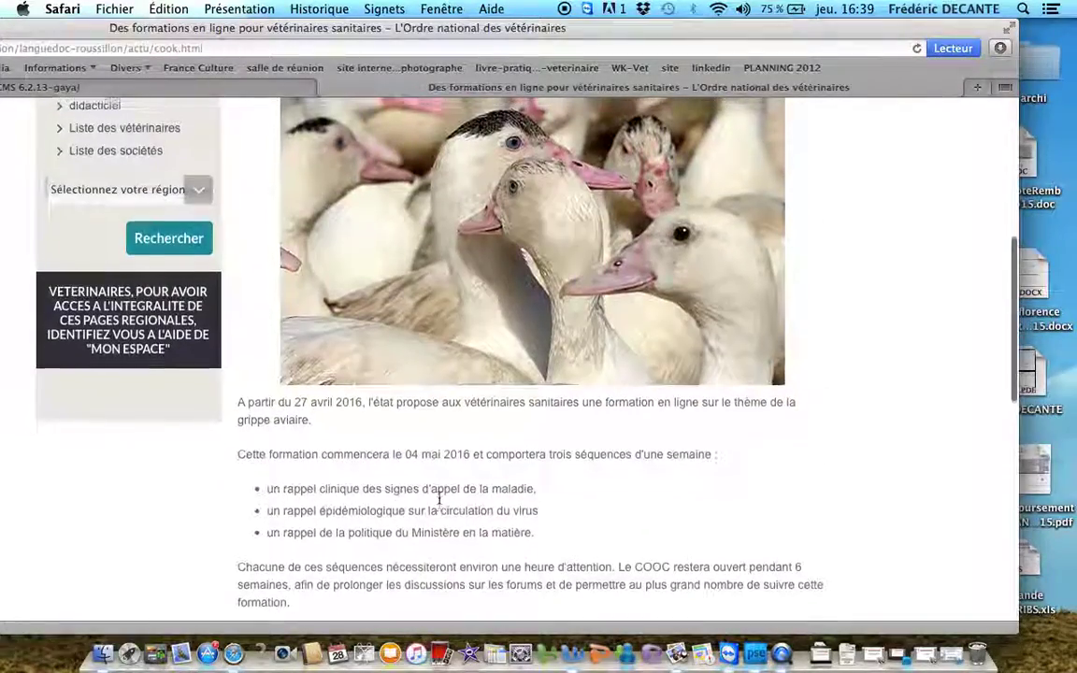
pyautogui.scroll(-10, 439, 505)
pyautogui.scroll(10, 440, 504)
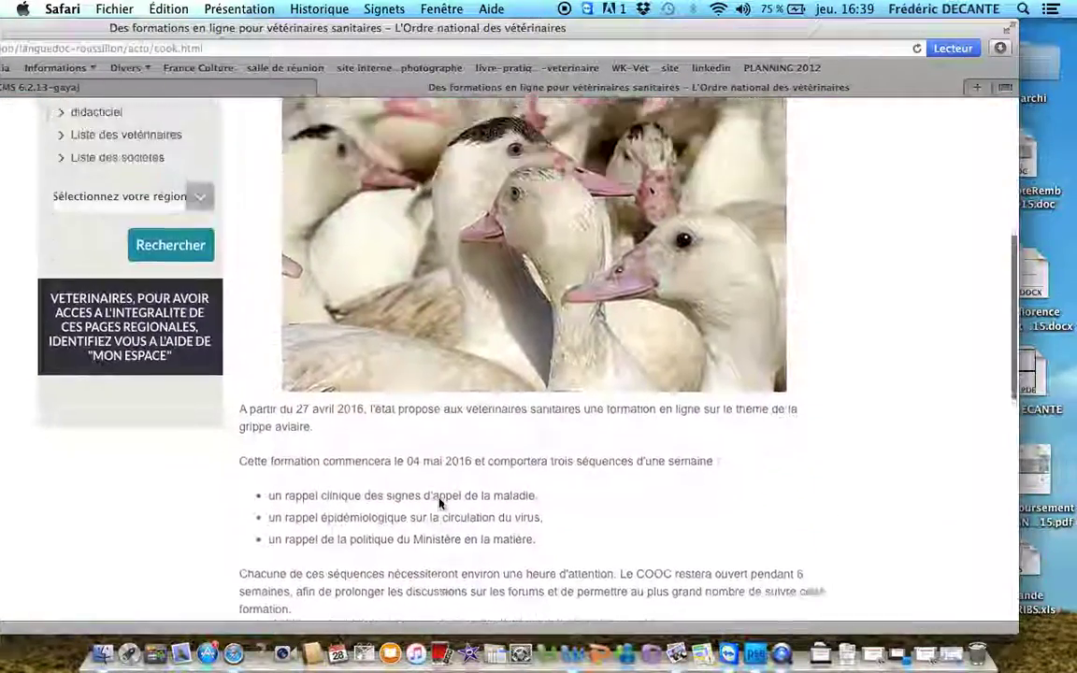
pyautogui.scroll(-4, 439, 504)
pyautogui.scroll(-2, 439, 505)
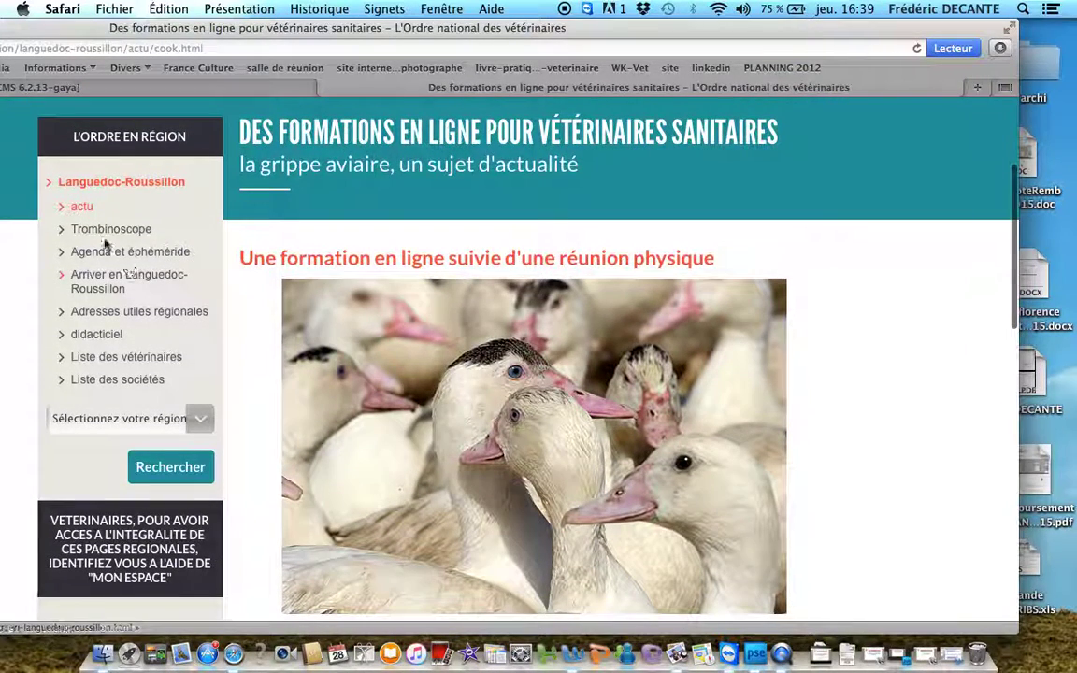
# Open the Languedoc-Roussillon "actu" news list and look through its article thumbnails, titles and summaries
pyautogui.click(82, 208)
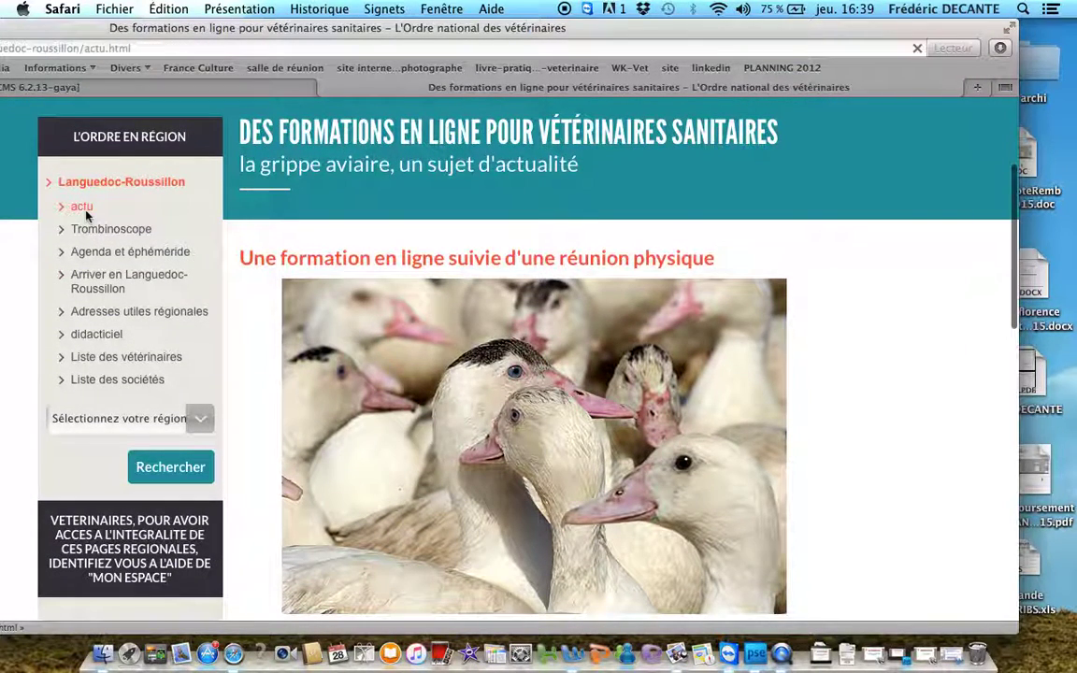
pyautogui.scroll(-5, 457, 448)
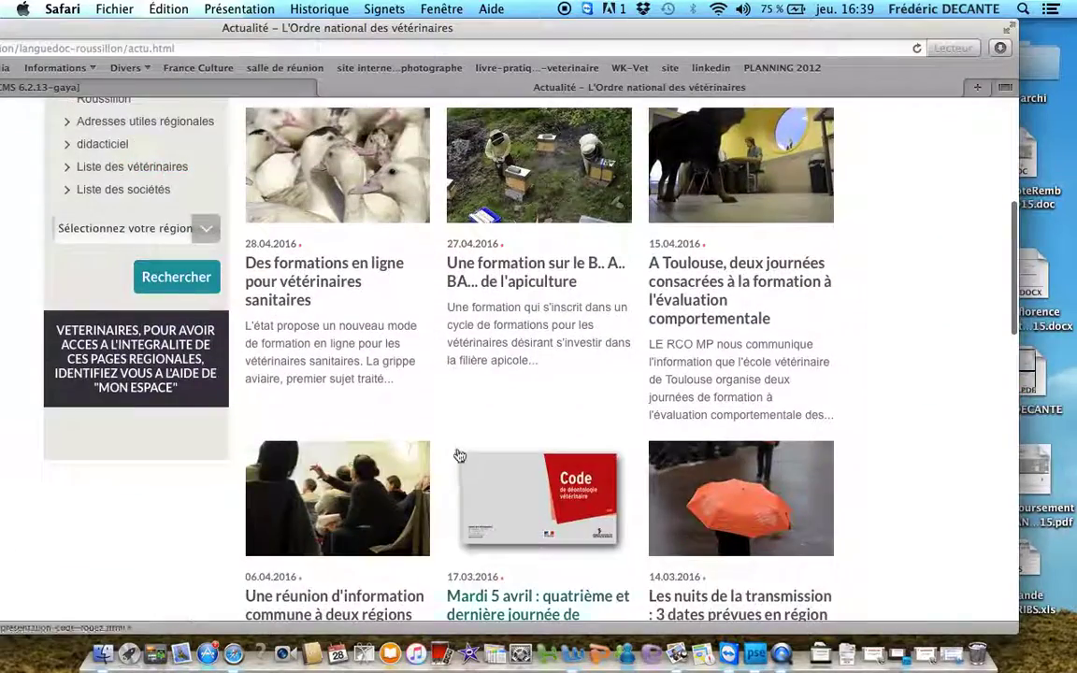
pyautogui.scroll(-6, 459, 455)
pyautogui.scroll(10, 459, 455)
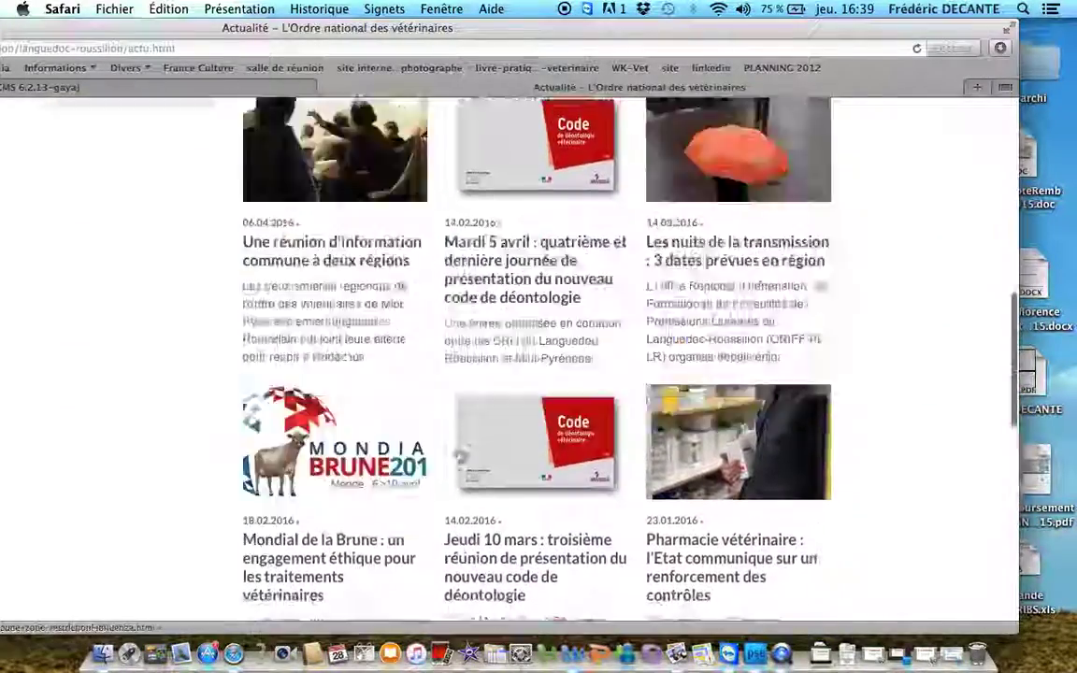
pyautogui.scroll(-5, 459, 456)
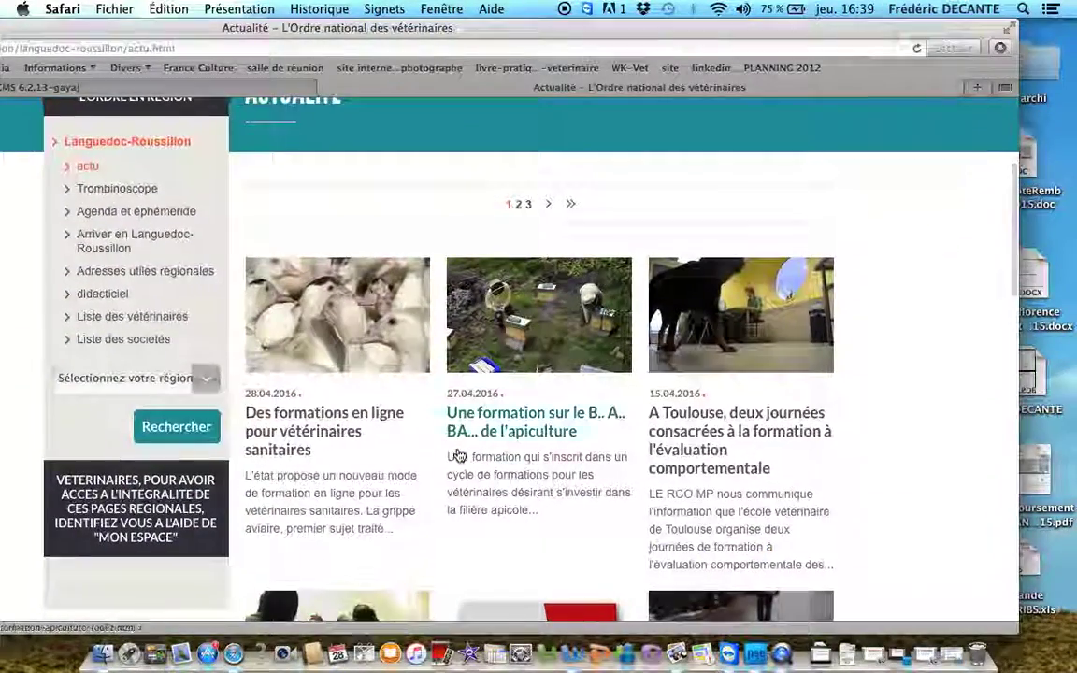
# Open the news article "Une formation sur le B.. A.. BA... de l'apiculture" and examine its image and text layout
pyautogui.click(537, 356)
pyautogui.scroll(-8, 537, 356)
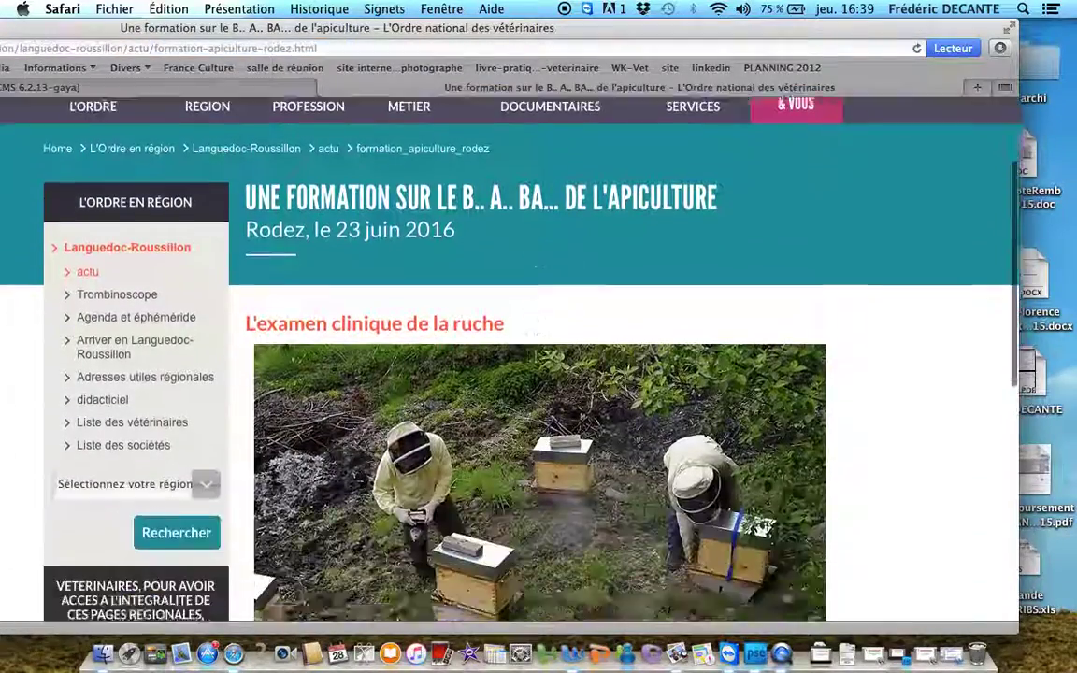
pyautogui.scroll(-4, 533, 353)
pyautogui.scroll(12, 534, 353)
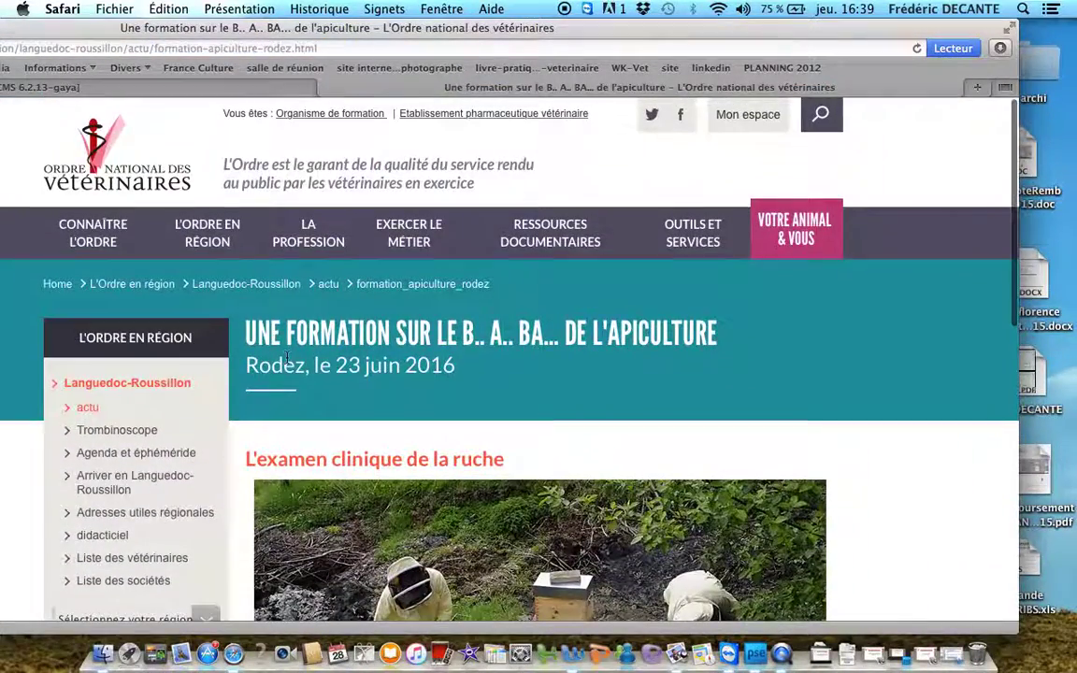
# Reopen the online training article from the regional news list and read it down to the module programme
pyautogui.click(105, 416)
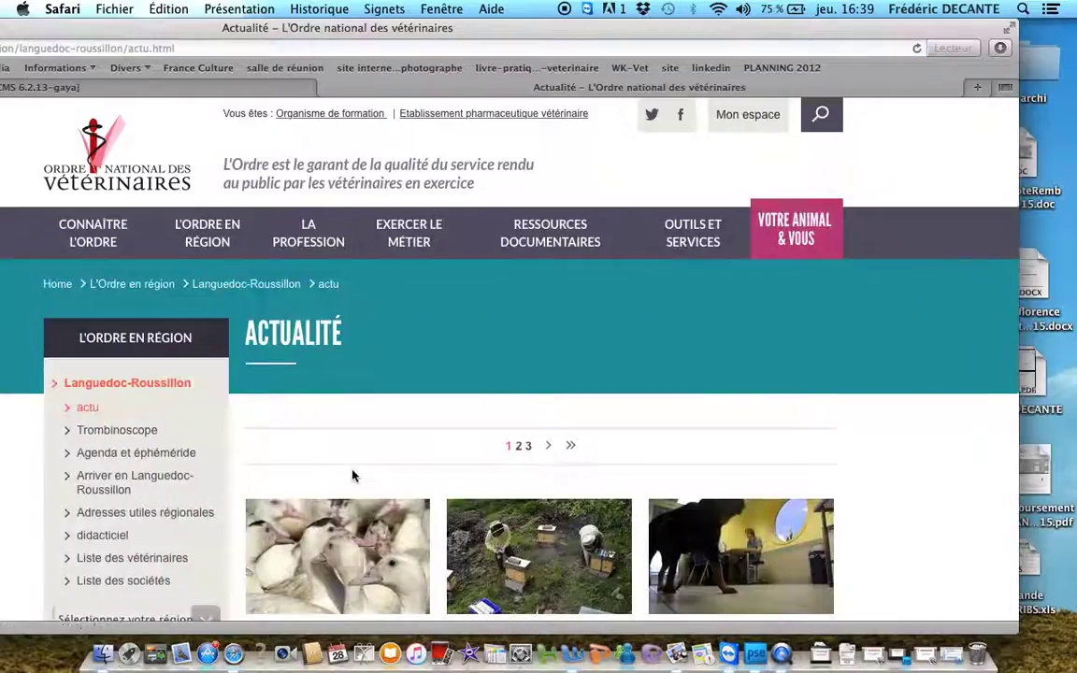
pyautogui.scroll(-3, 353, 473)
pyautogui.click(337, 493)
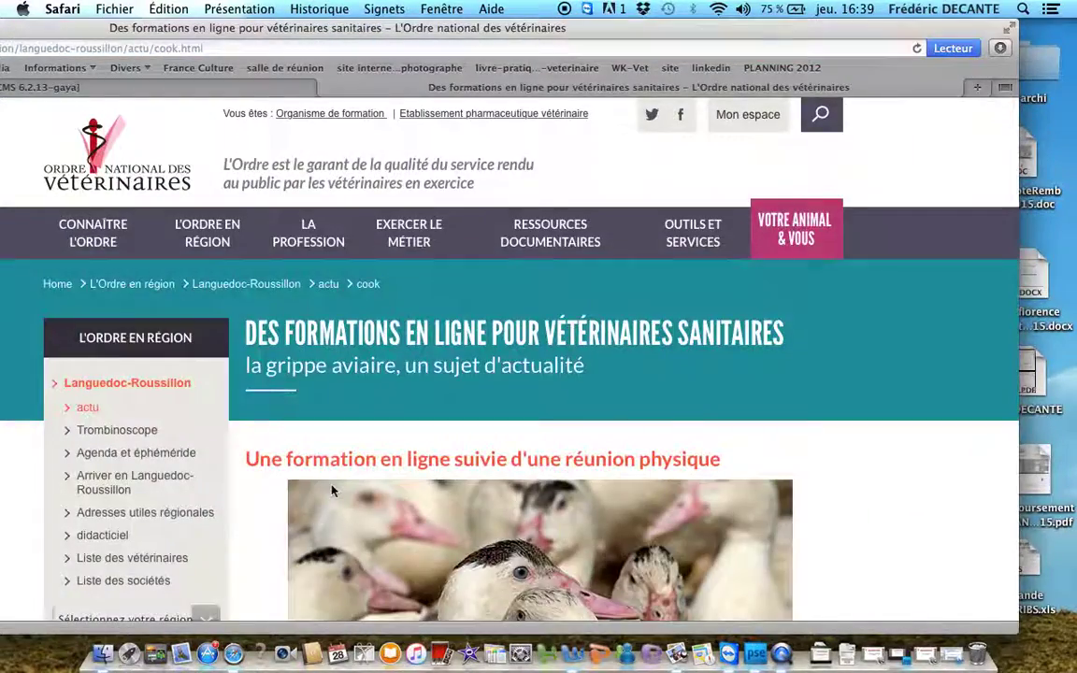
pyautogui.scroll(-4, 331, 491)
pyautogui.scroll(-10, 332, 491)
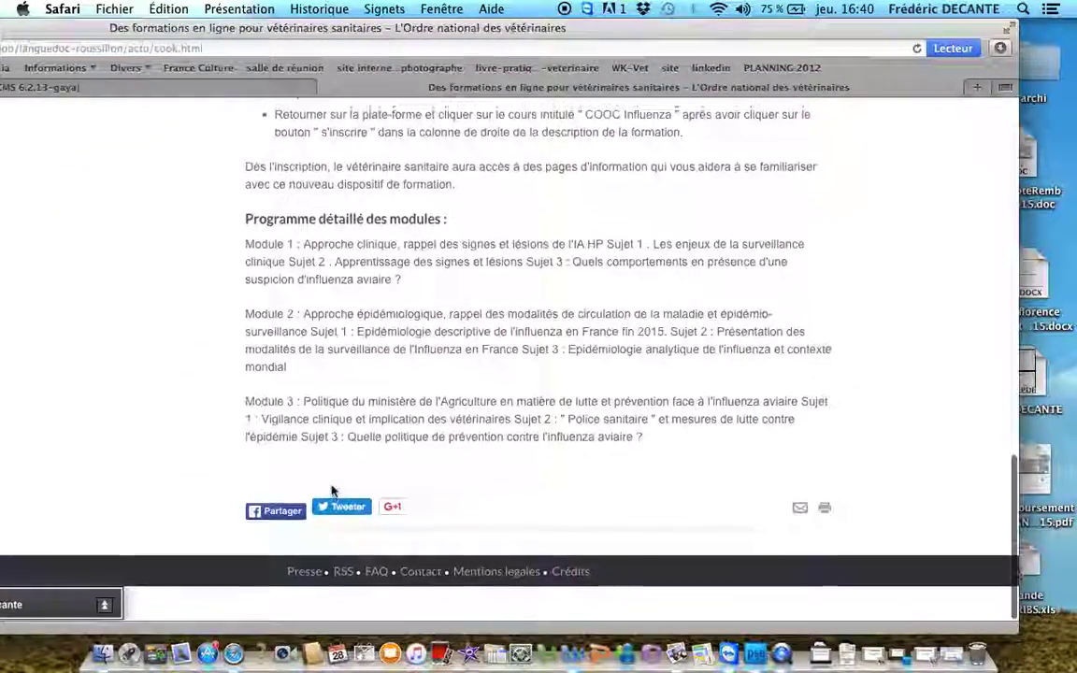
# Recheck the training article's heading and image, and go to the Languedoc-Roussillon regional main page
pyautogui.scroll(10, 332, 491)
pyautogui.scroll(5, 332, 491)
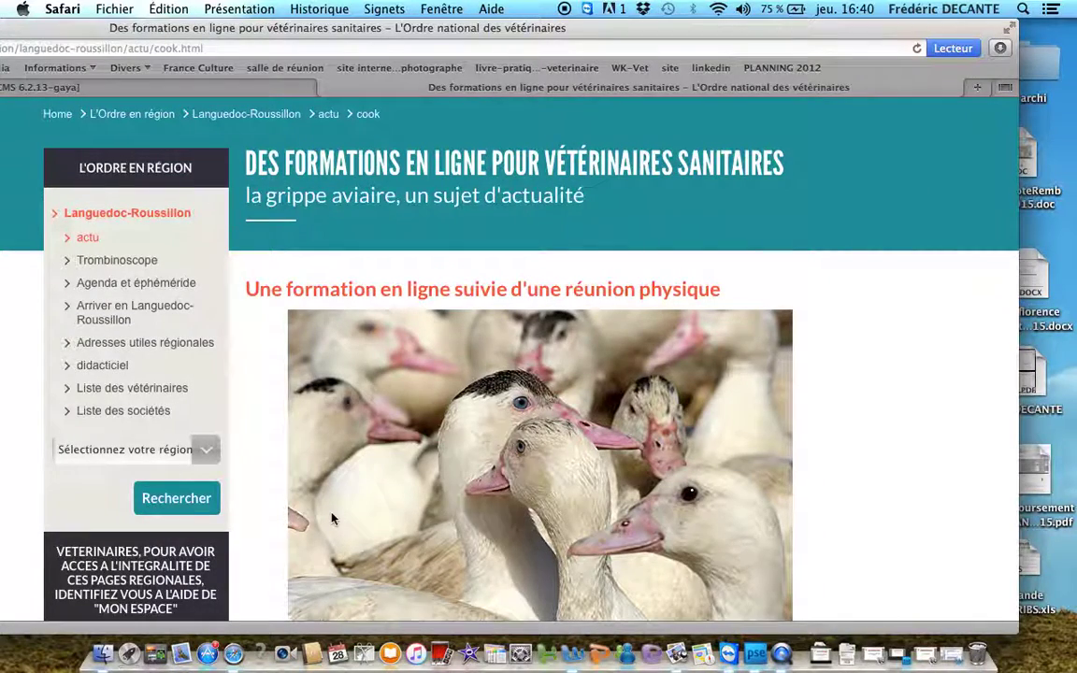
pyautogui.scroll(4, 332, 519)
pyautogui.scroll(-1, 331, 519)
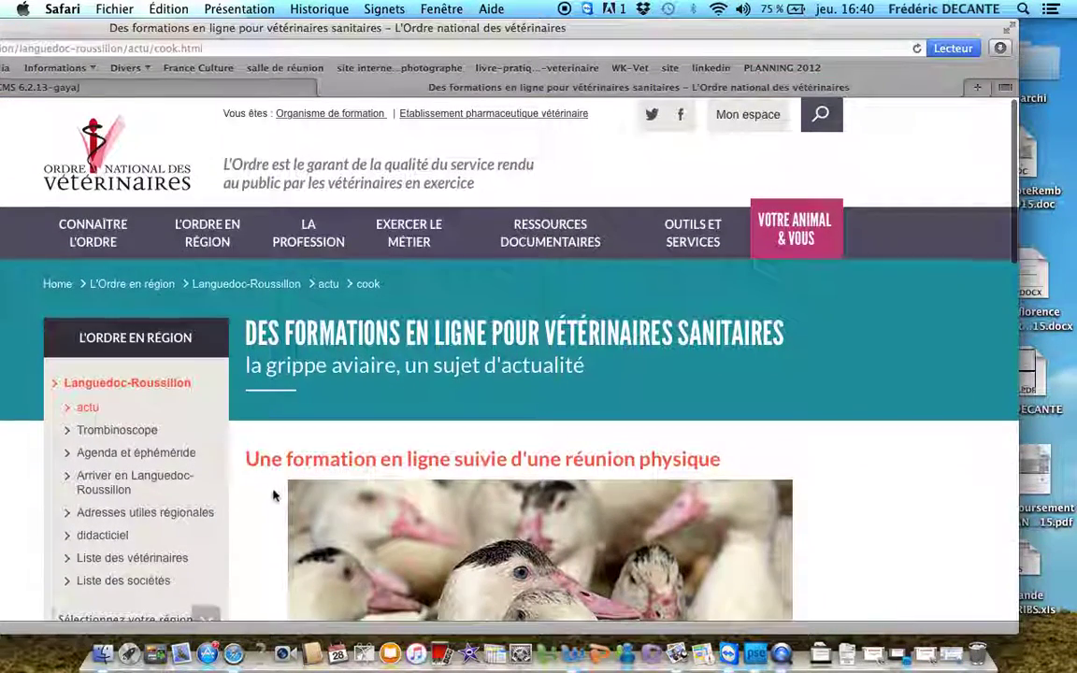
pyautogui.click(133, 384)
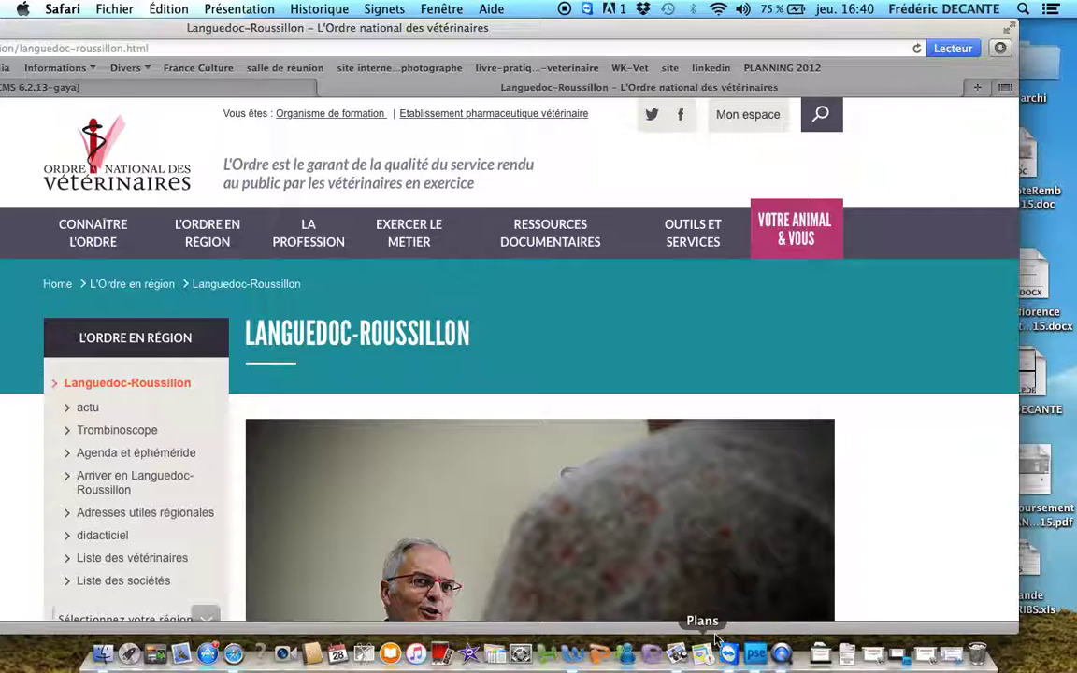